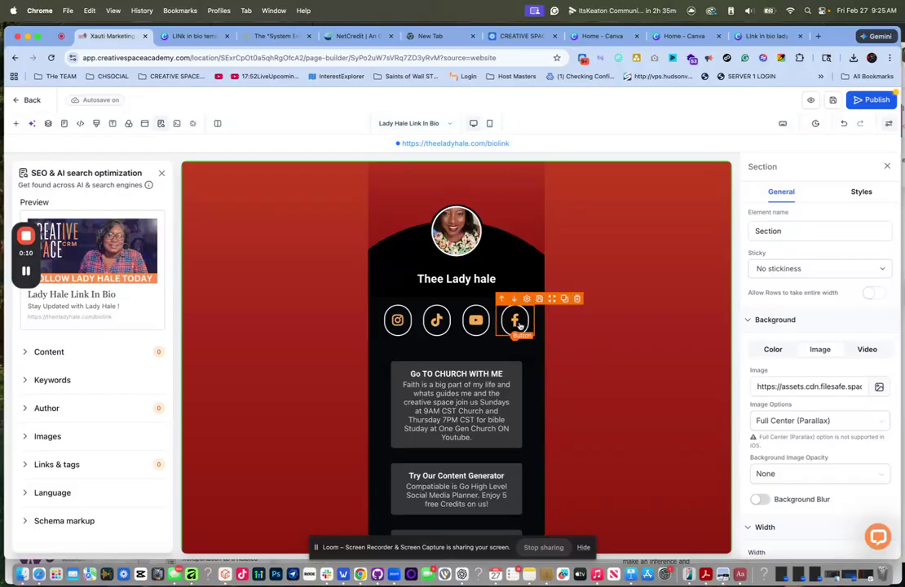
- Open the Link in bio lady hale design from the Canva home page
scroll(598, 509, "down", 2)
scroll(598, 509, "up", 3)
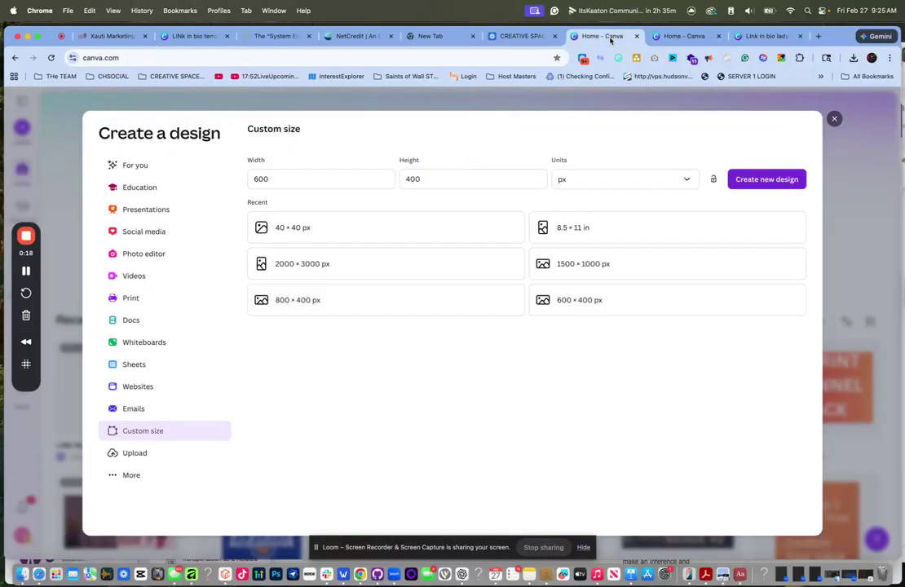
left_click(602, 36)
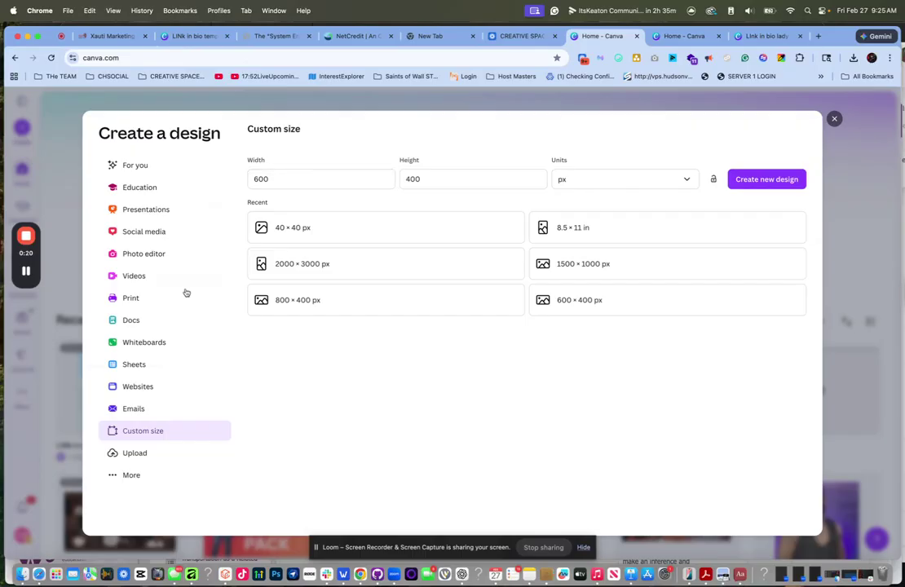
left_click(836, 119)
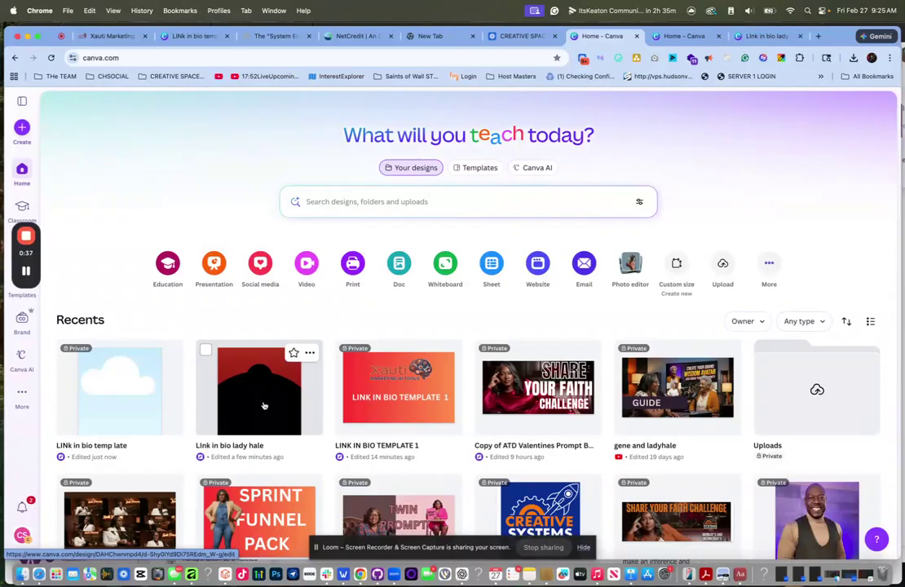
left_click(263, 406)
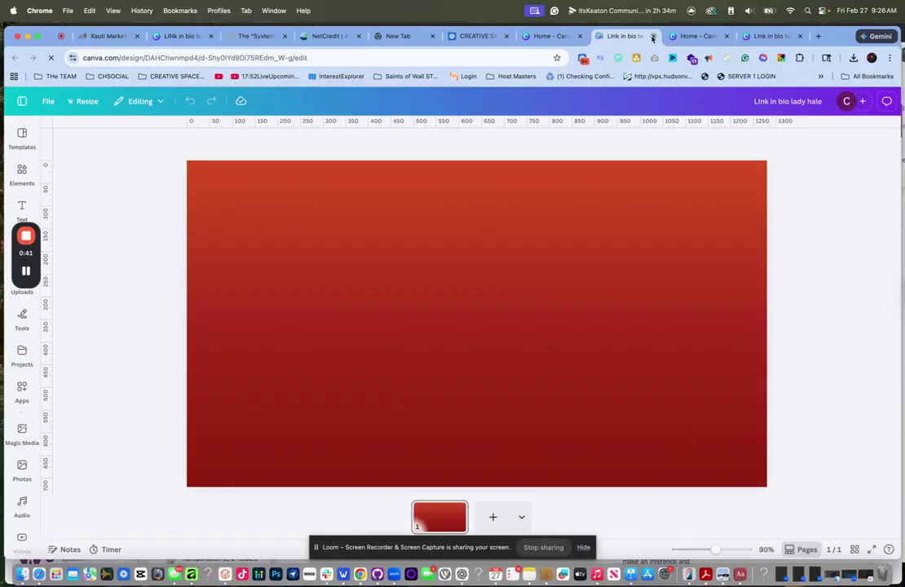
left_click(544, 43)
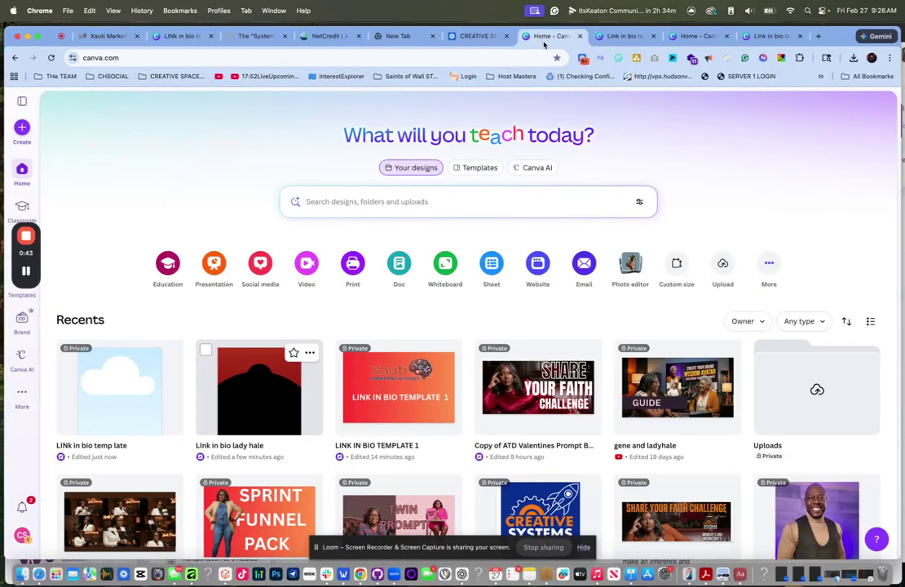
left_click(232, 393)
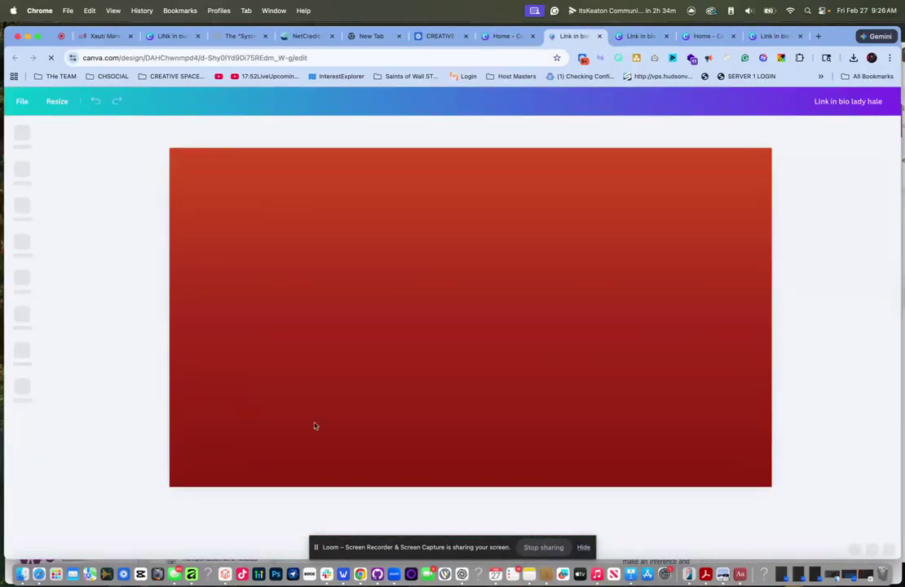
- Add a blank second page after the red gradient page and bring up the link in bio note
left_click(491, 518)
left_click(426, 517)
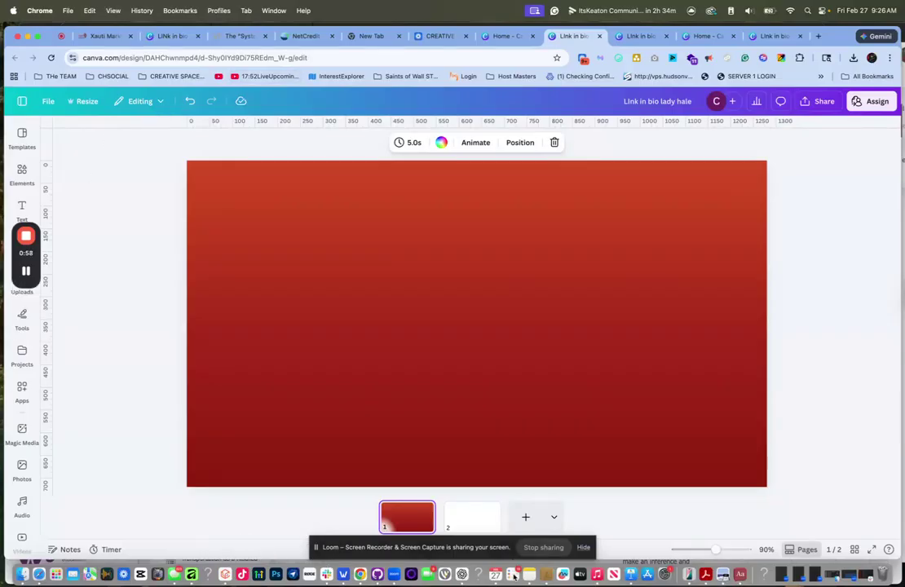
left_click(529, 575)
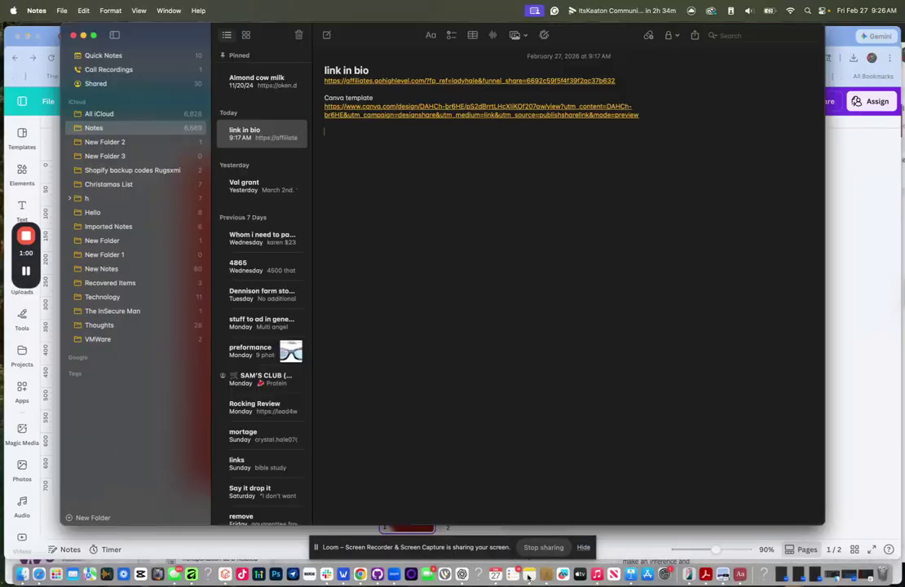
- Edit the shared Canva template, centre its small circle, then return to the page builder
left_click(501, 117)
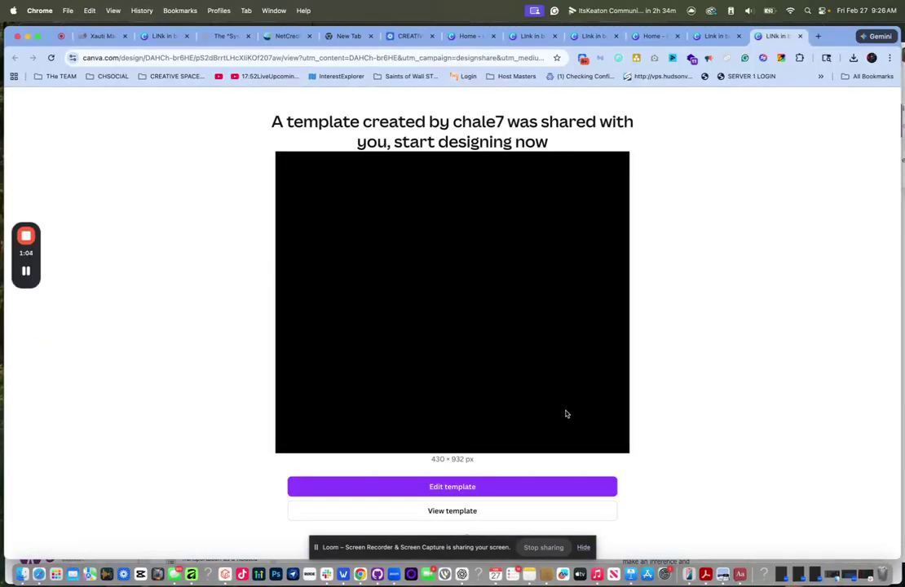
left_click(481, 489)
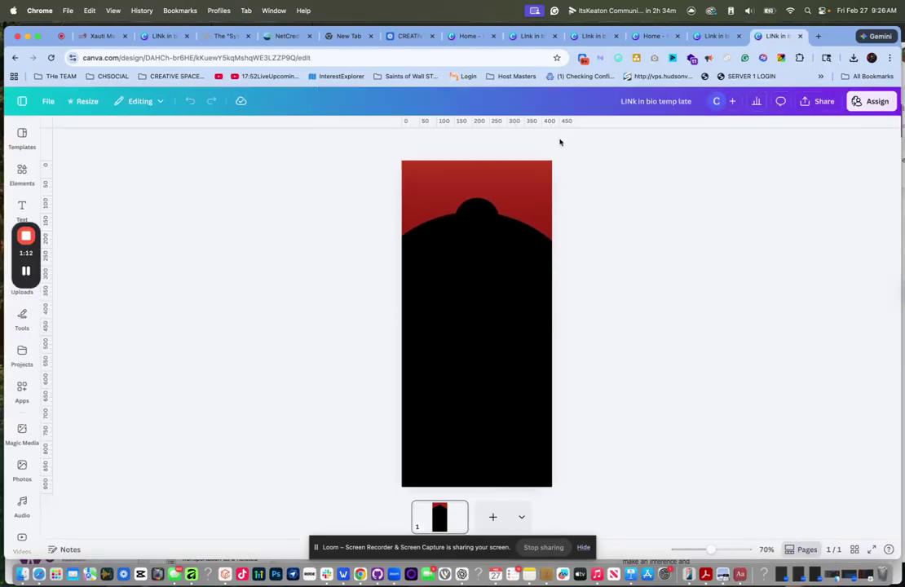
mouse_move(478, 213)
left_mouse_down()
mouse_move(468, 214)
mouse_move(472, 206)
left_mouse_up()
left_click(469, 213)
left_click(414, 171)
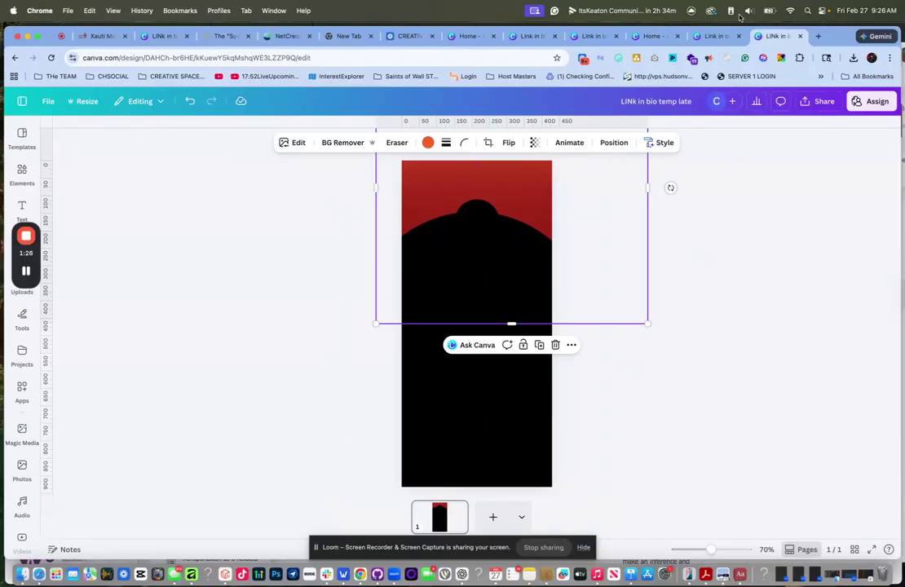
left_click(100, 36)
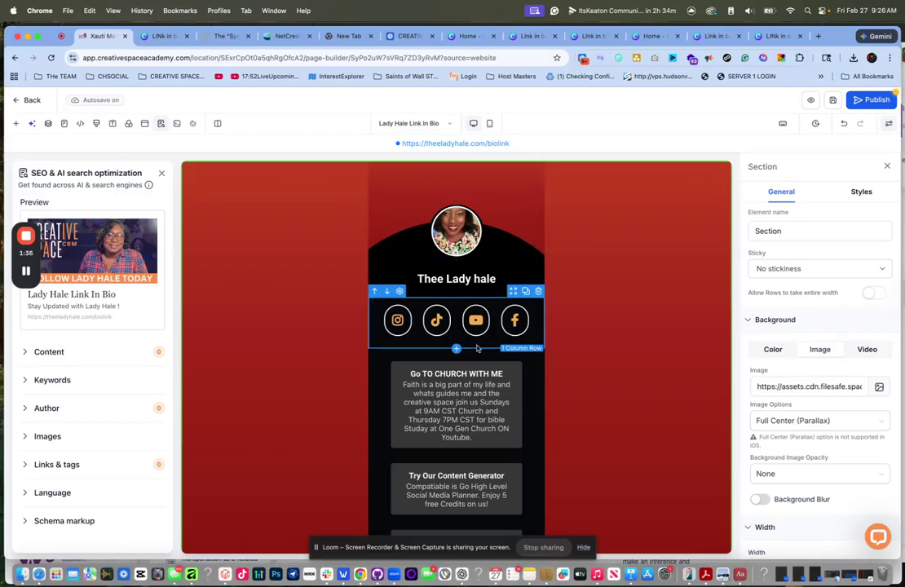
- Check both pages of the Link in bio lady hale design, then close its tab
left_click(534, 38)
left_click(596, 37)
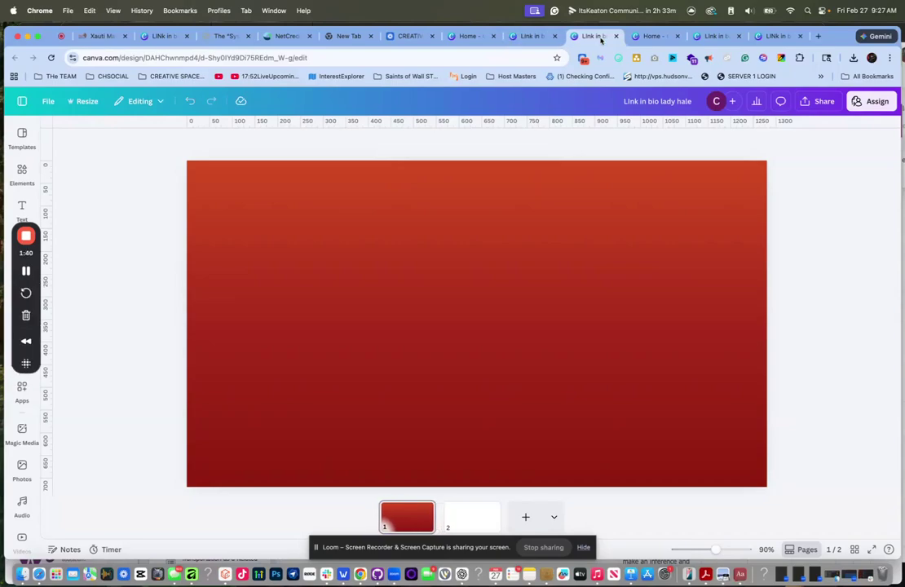
left_click(643, 38)
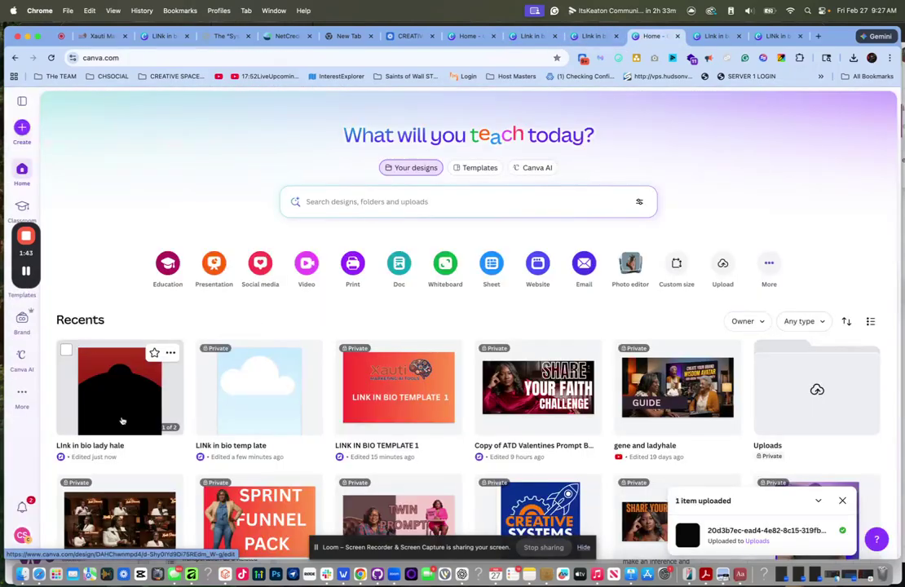
left_click(122, 421)
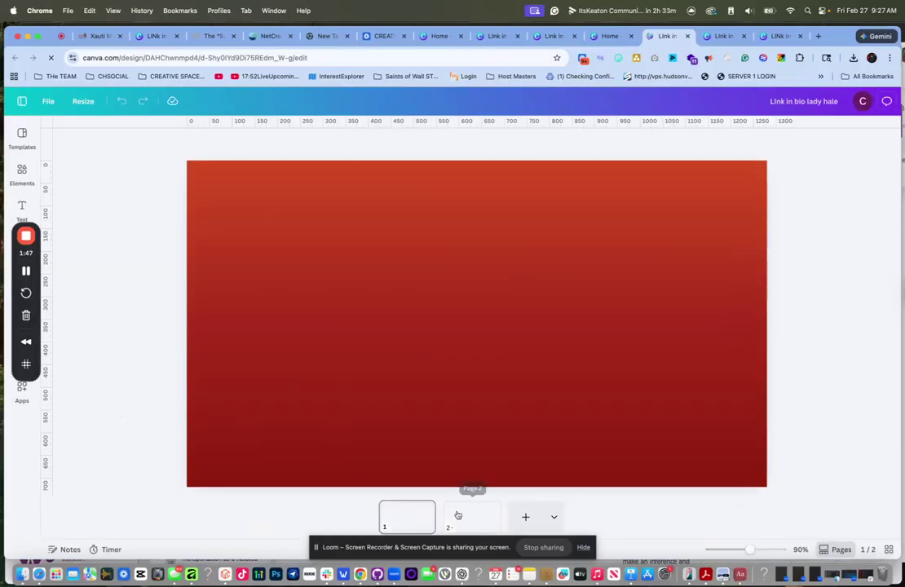
left_click(469, 518)
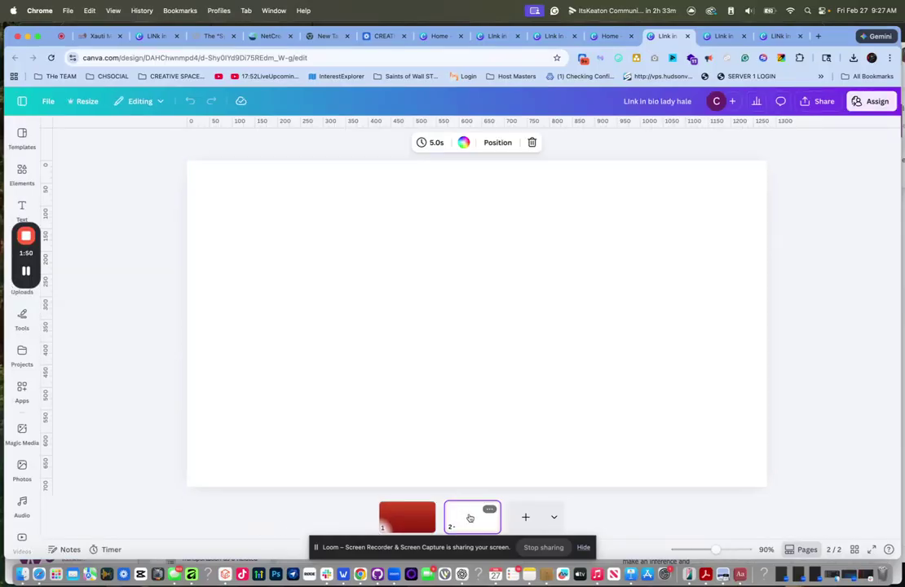
left_click(407, 516)
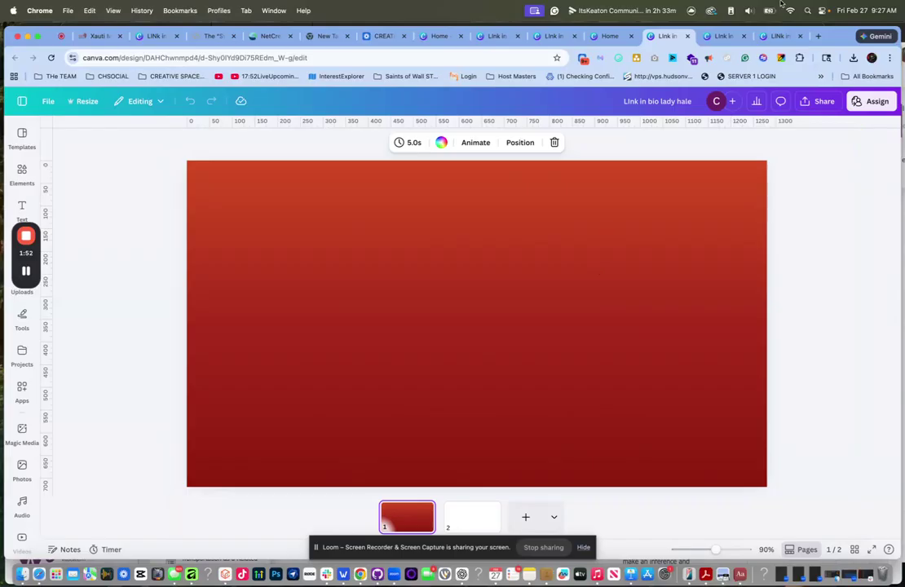
left_click(688, 38)
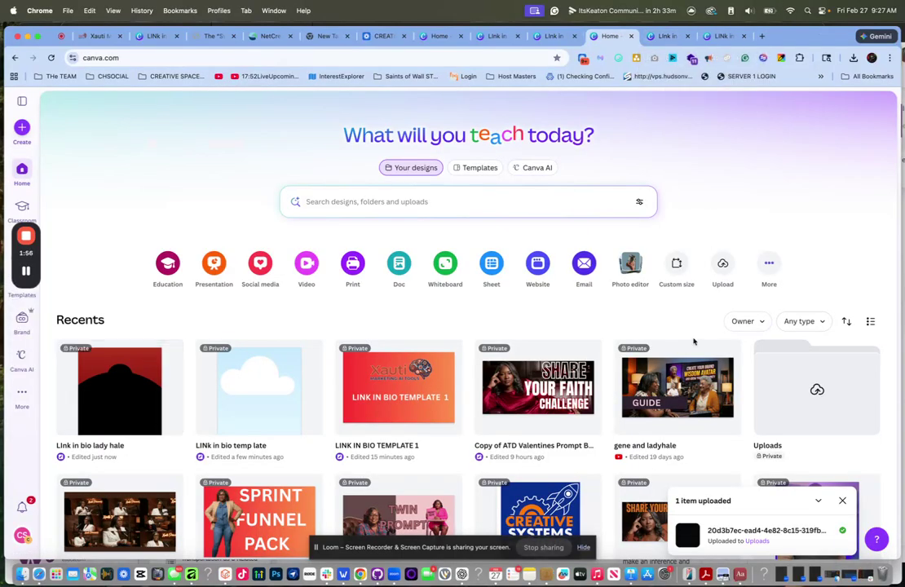
- Reopen the shared template from the link in bio note for editing
left_click(530, 576)
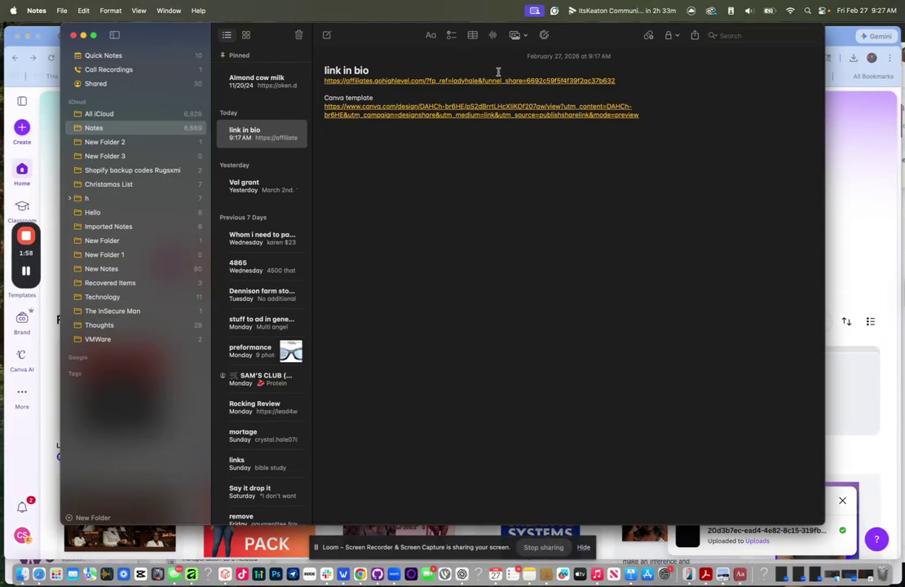
left_click(477, 114)
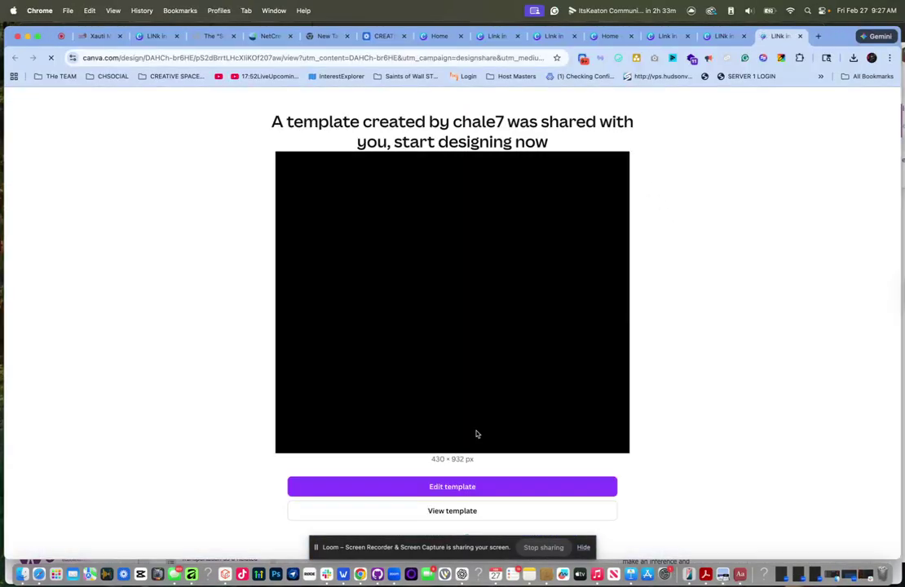
left_click(450, 487)
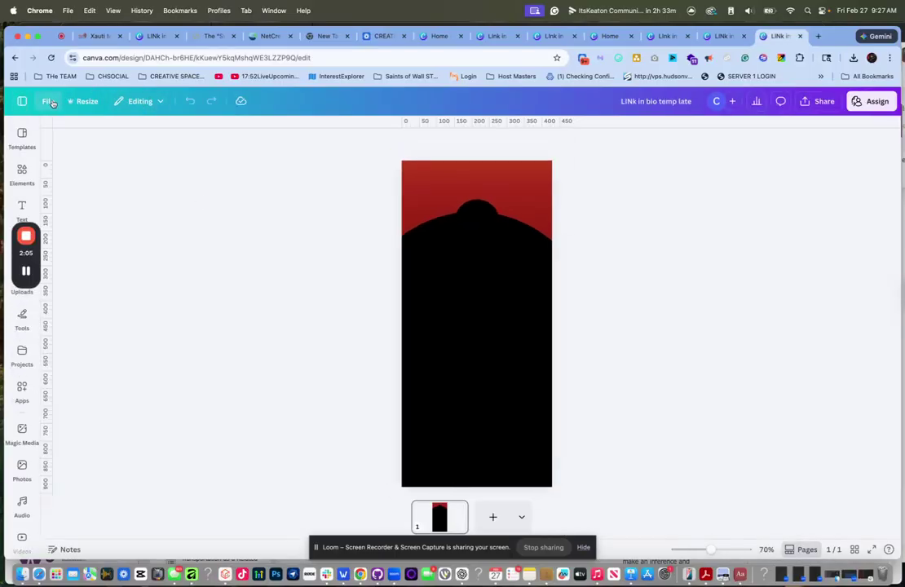
- Make a copy of the template and title it 'Bio link share'
left_click(51, 101)
left_click(90, 309)
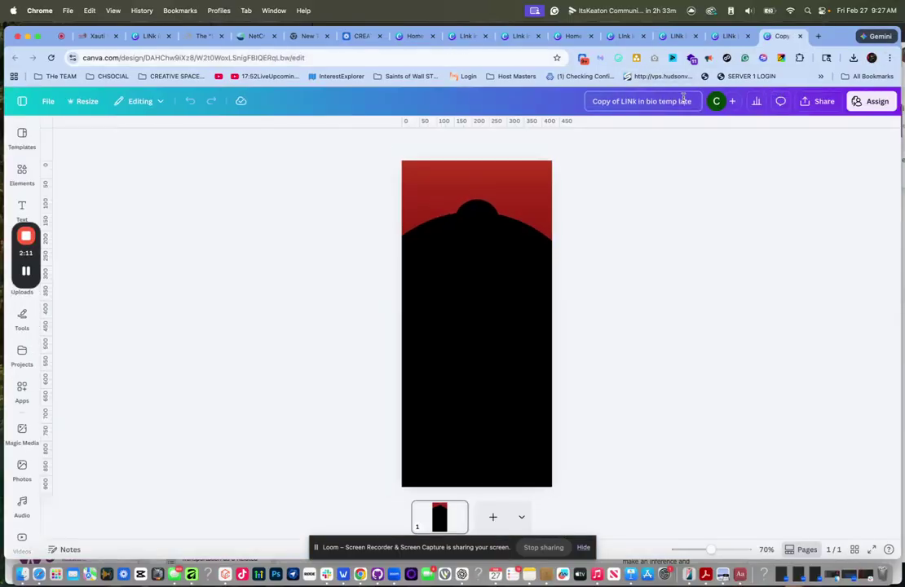
left_click(684, 99)
type("Bio link share")
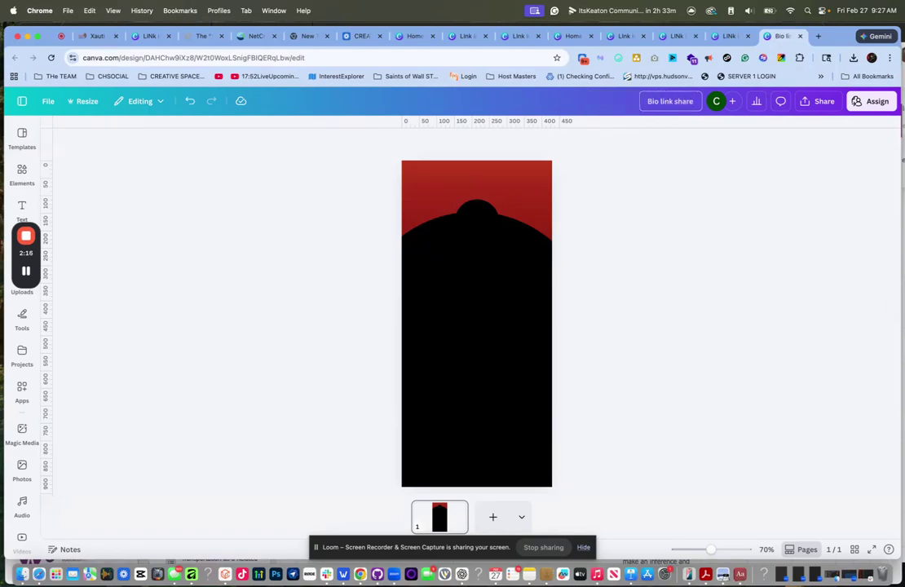
left_click(700, 178)
left_click_drag(22, 252, 105, 347)
- Add the Share Your Faith Challenge image, stretched across the top of the design
left_click(20, 282)
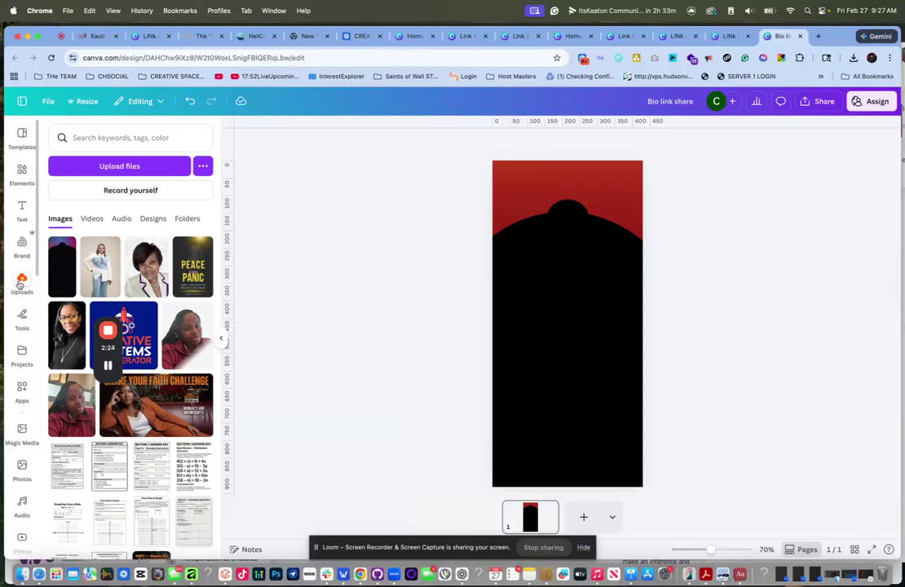
left_click(155, 406)
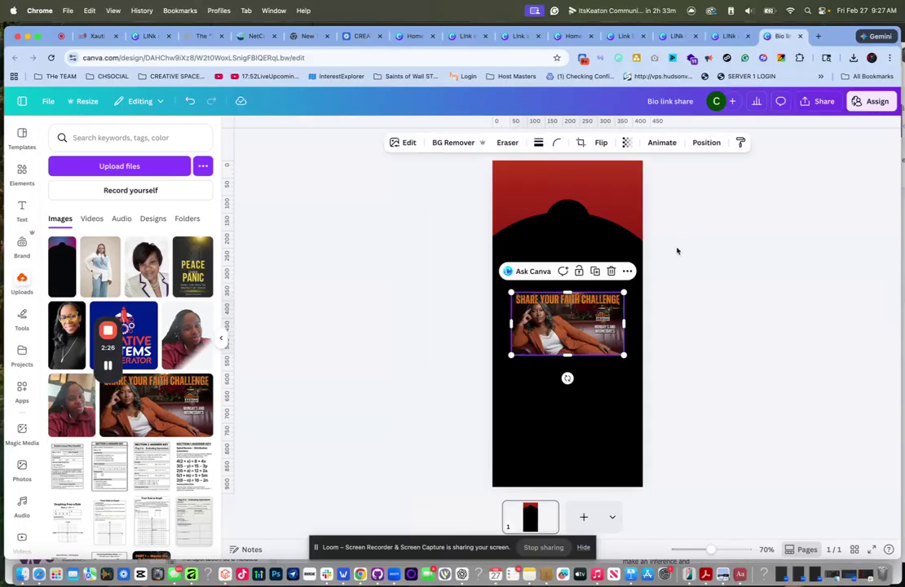
left_click_drag(576, 325, 554, 191)
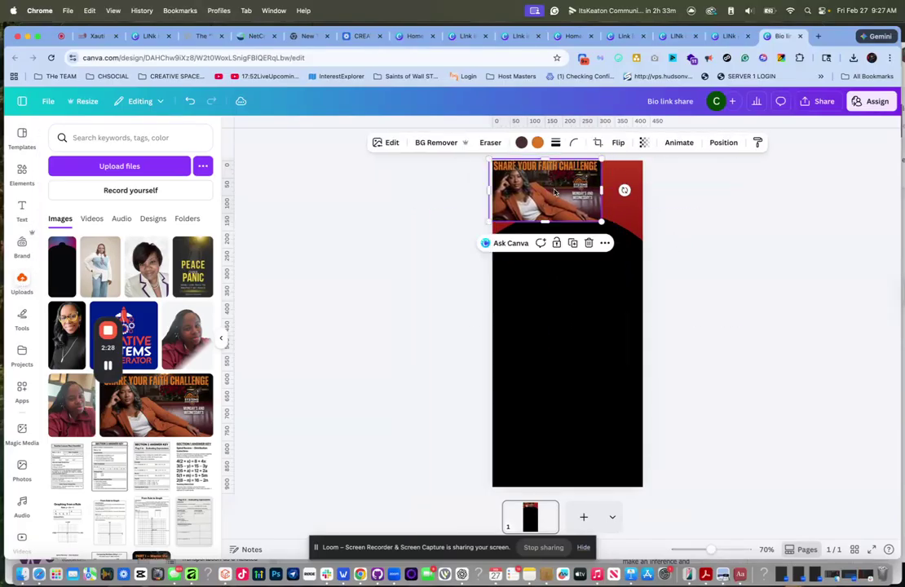
left_click_drag(601, 221, 642, 243)
left_click_drag(595, 179, 598, 178)
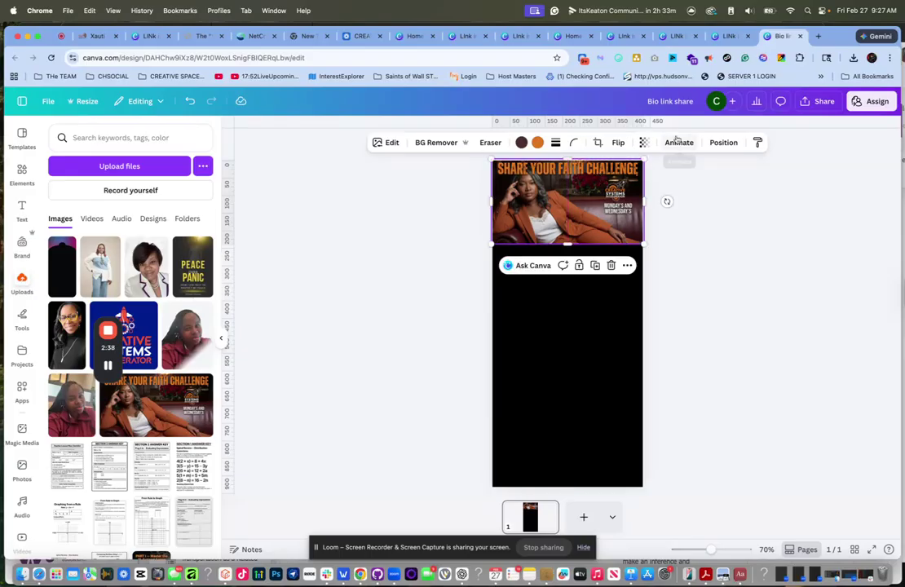
- Layer the banner behind both black circles, then resize it and reposition the black arch
left_click(723, 143)
left_click(171, 155)
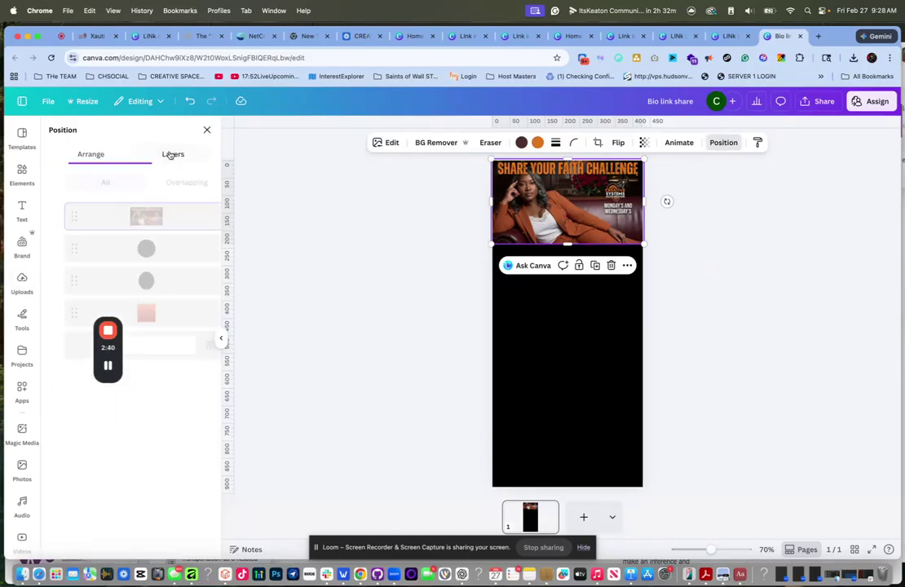
left_click_drag(139, 212, 59, 264)
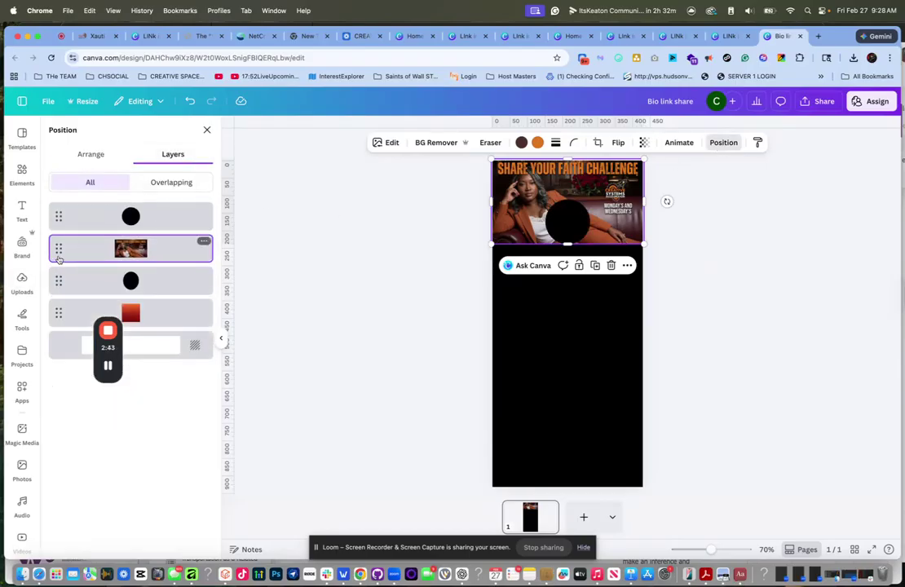
left_click_drag(59, 248, 56, 287)
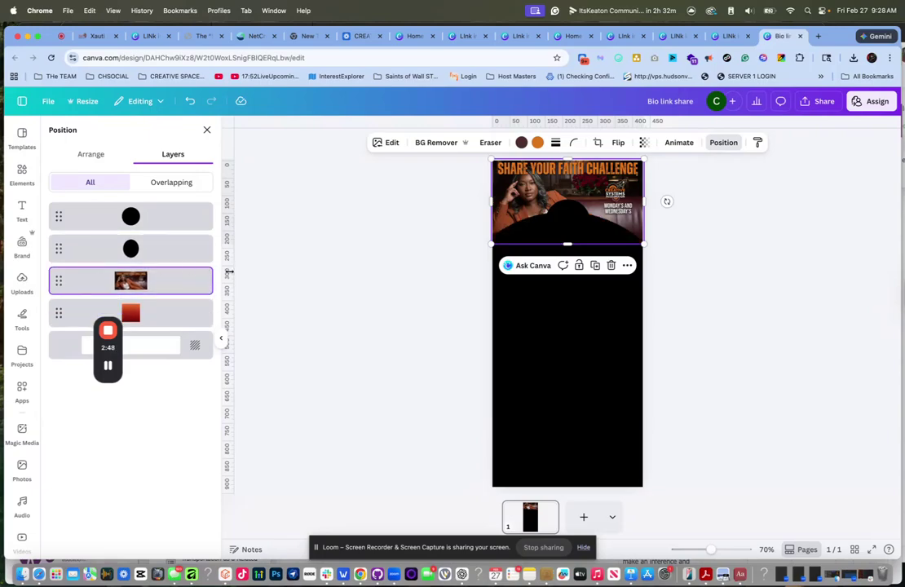
left_click_drag(491, 159, 517, 187)
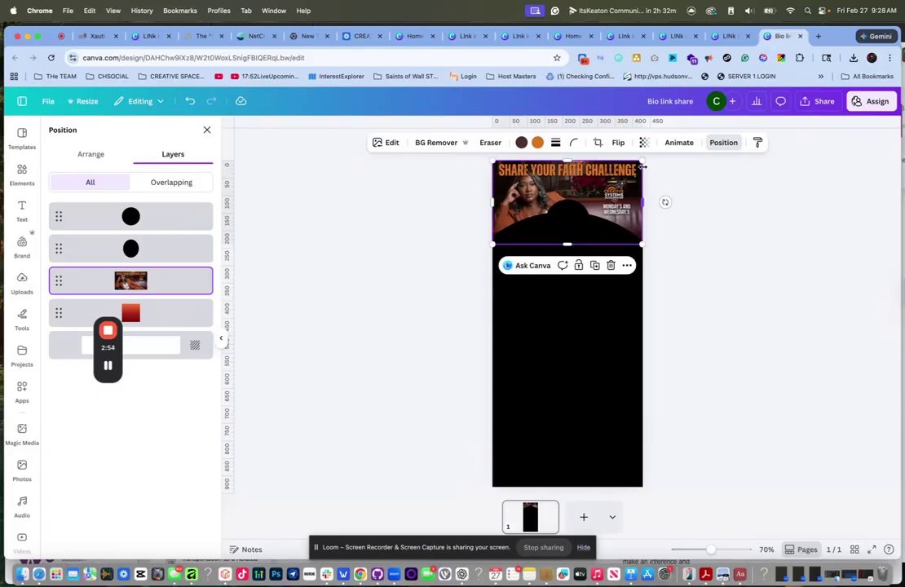
left_click(732, 238)
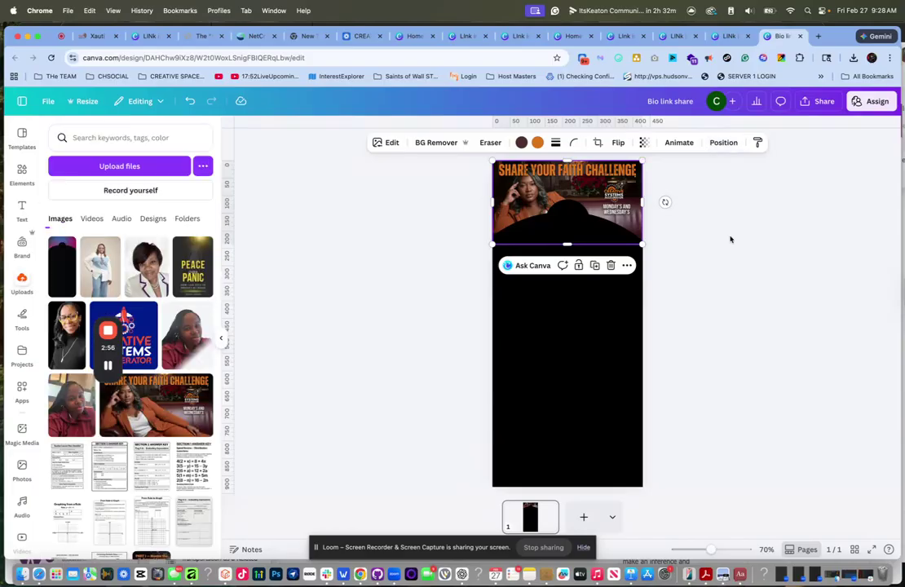
left_click(554, 212)
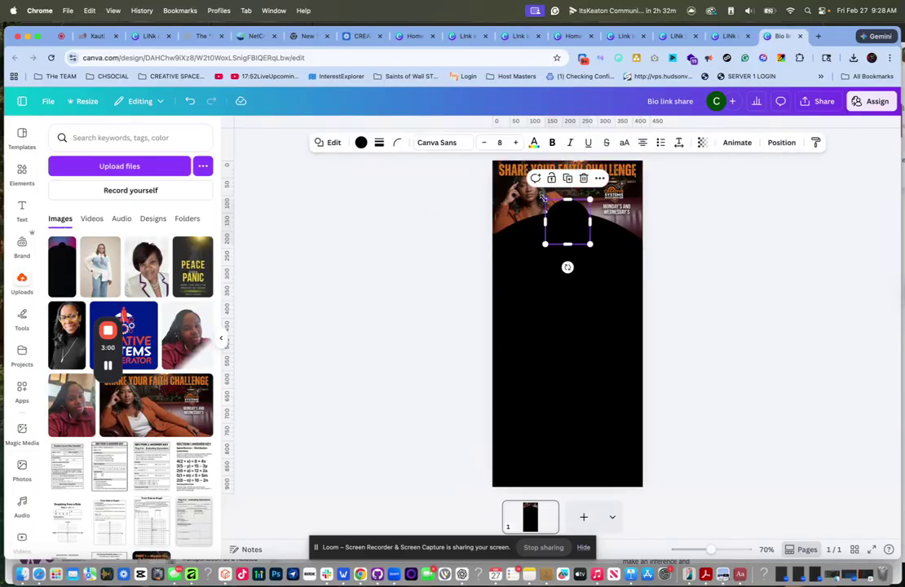
mouse_move(570, 221)
left_mouse_down()
mouse_move(570, 252)
mouse_move(569, 221)
left_mouse_up()
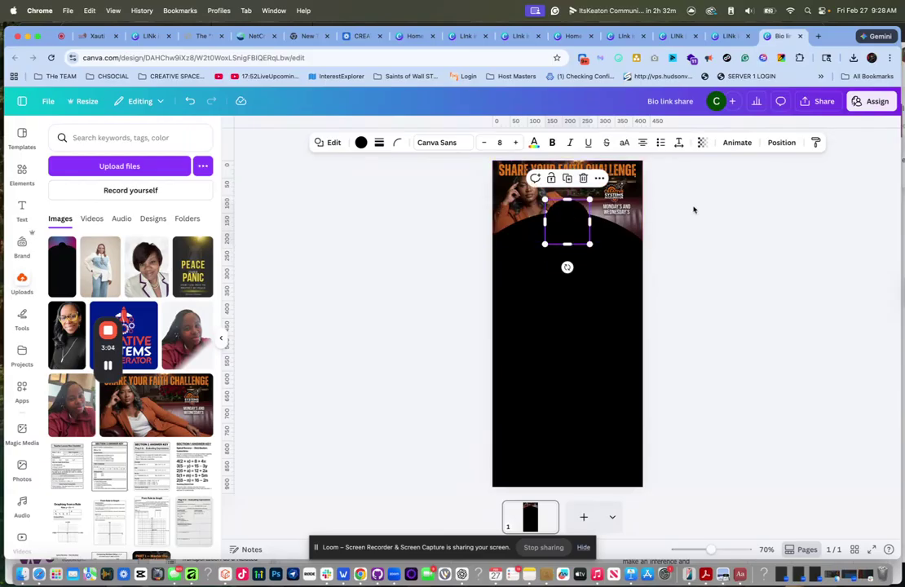
left_click(783, 197)
- Rename the design to 'Bio updte link share'
left_click(824, 103)
key("Escape")
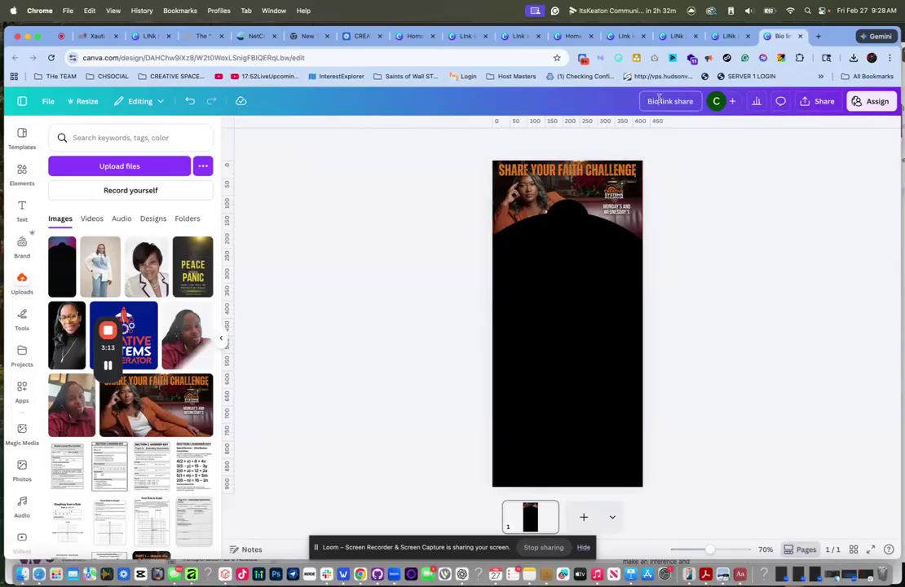
left_click(675, 98)
type("updte")
key("Return")
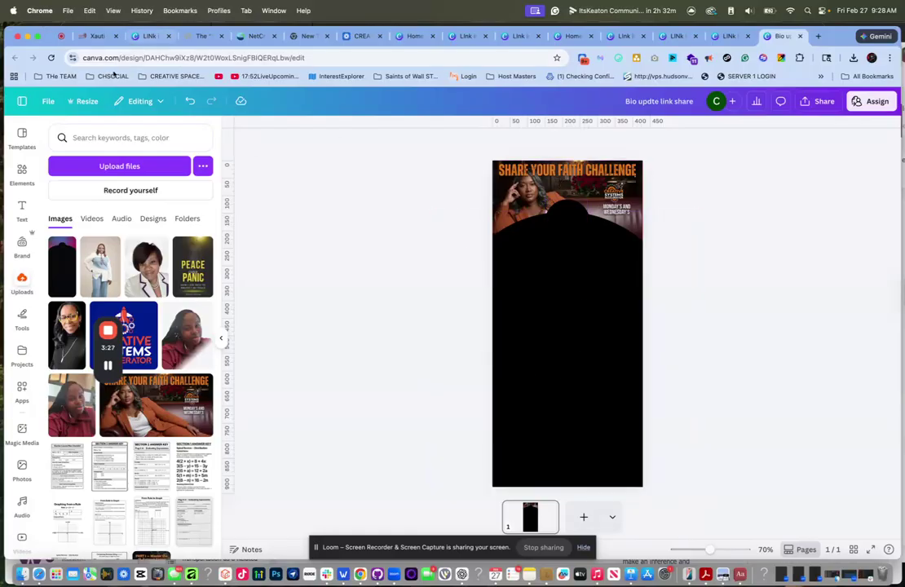
- Select the page builder's header row and open its background image Media Storage
left_click(94, 36)
left_click(414, 176)
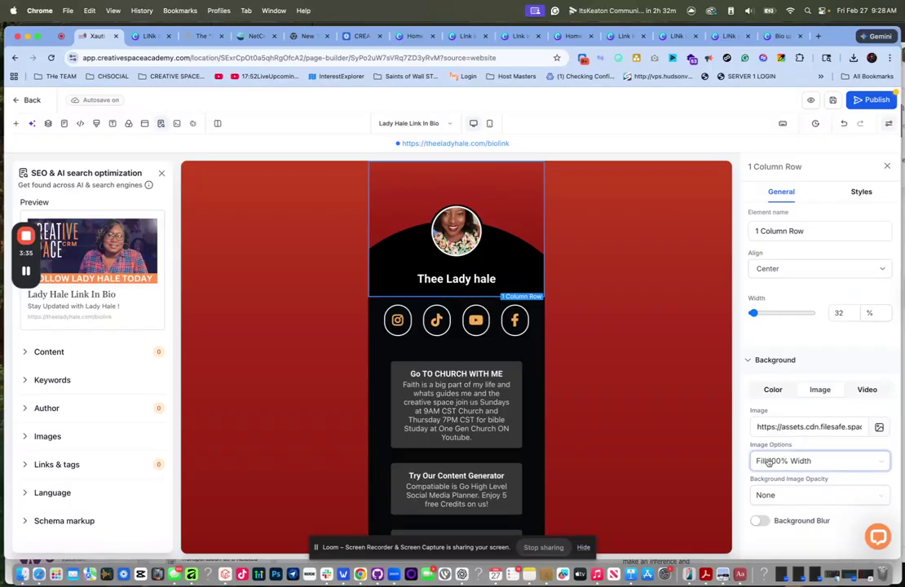
left_click(879, 427)
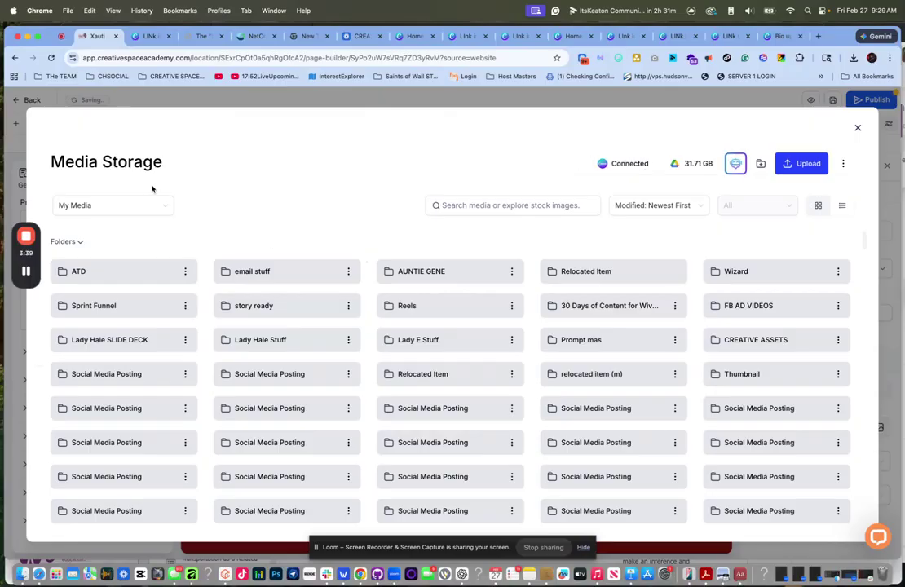
- Switch the media source to Canva and import the 'Bio updte link share' design
left_click(156, 207)
left_click(83, 344)
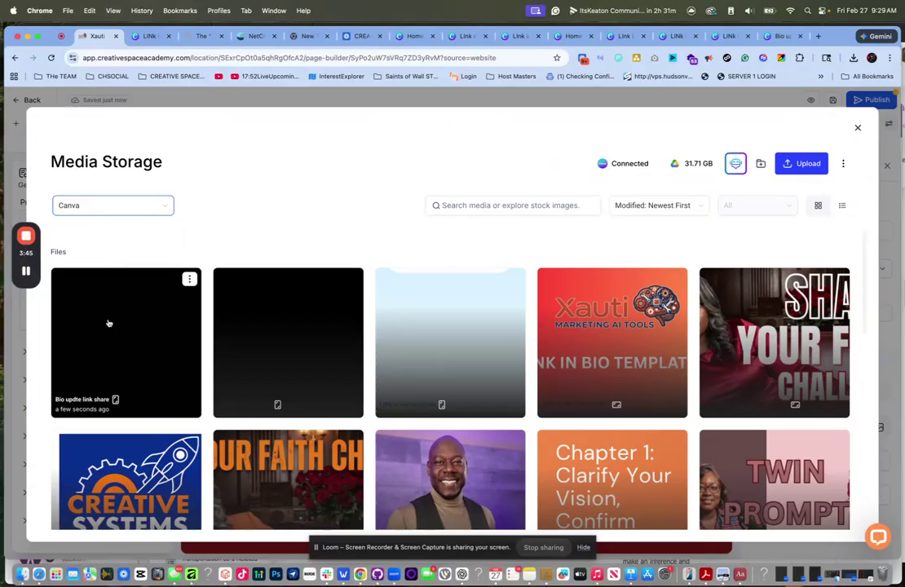
left_click(190, 280)
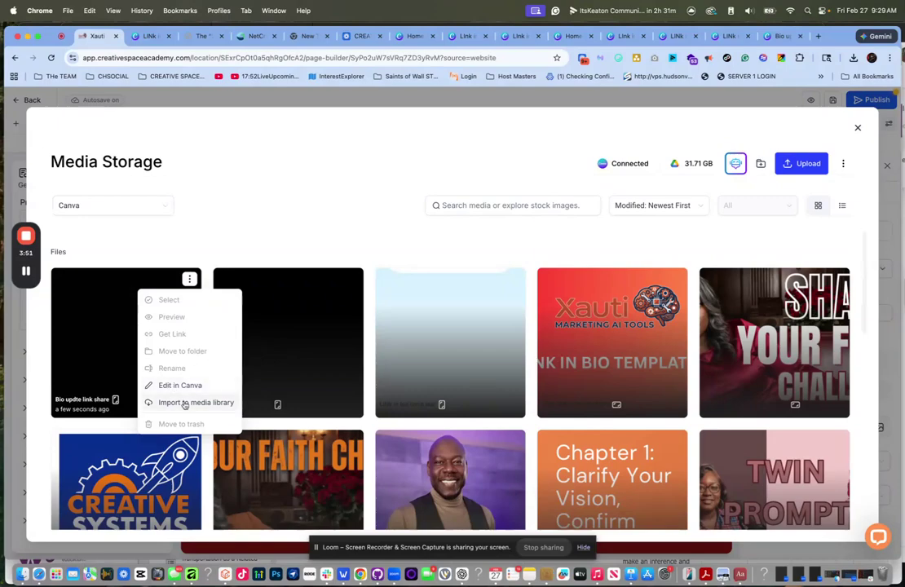
left_click(186, 402)
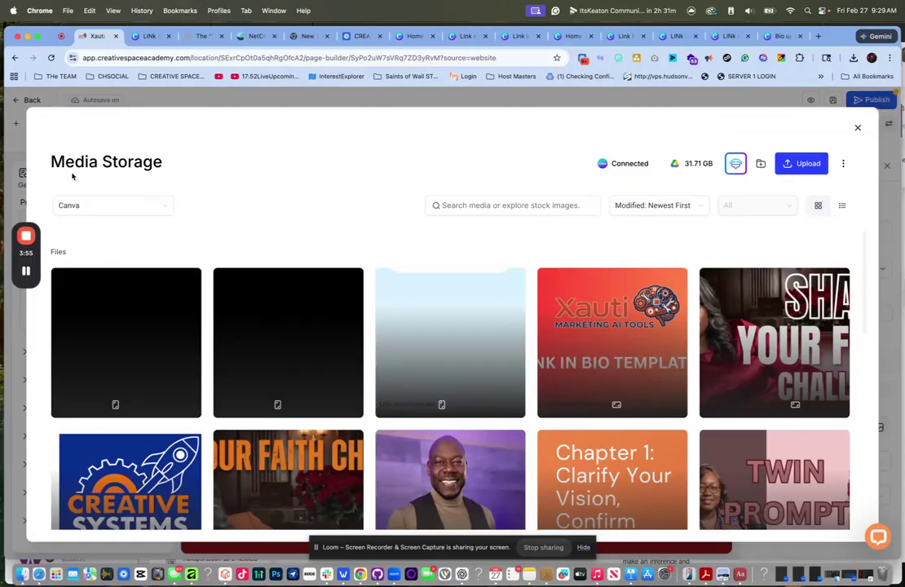
- Search My Media for 'bio update' and set Bio updte link share.png as the header background
left_click(167, 208)
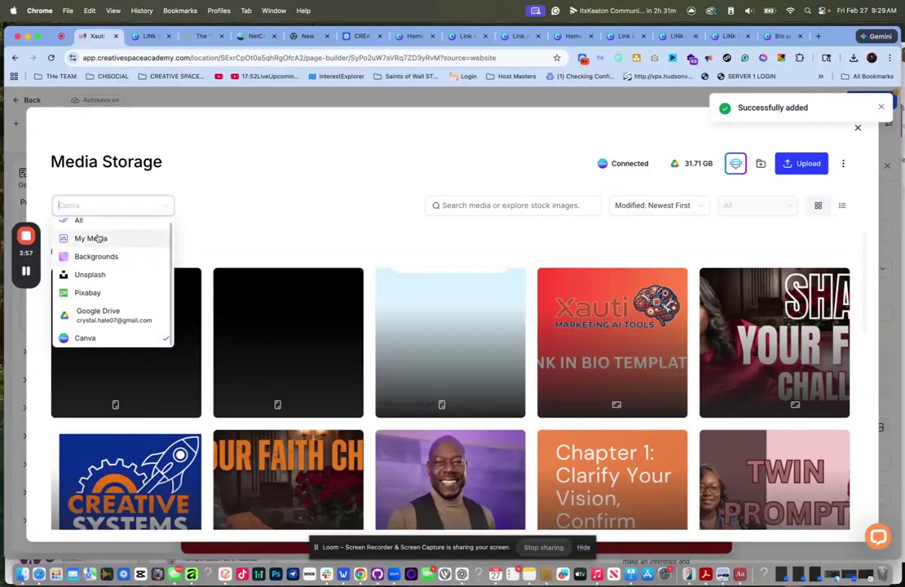
left_click(99, 238)
left_click(526, 205)
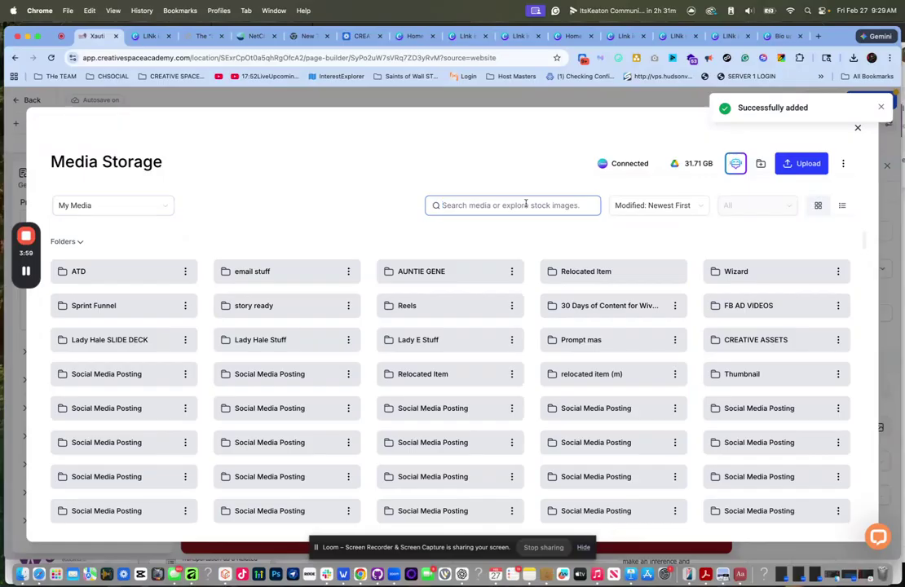
type("bio update")
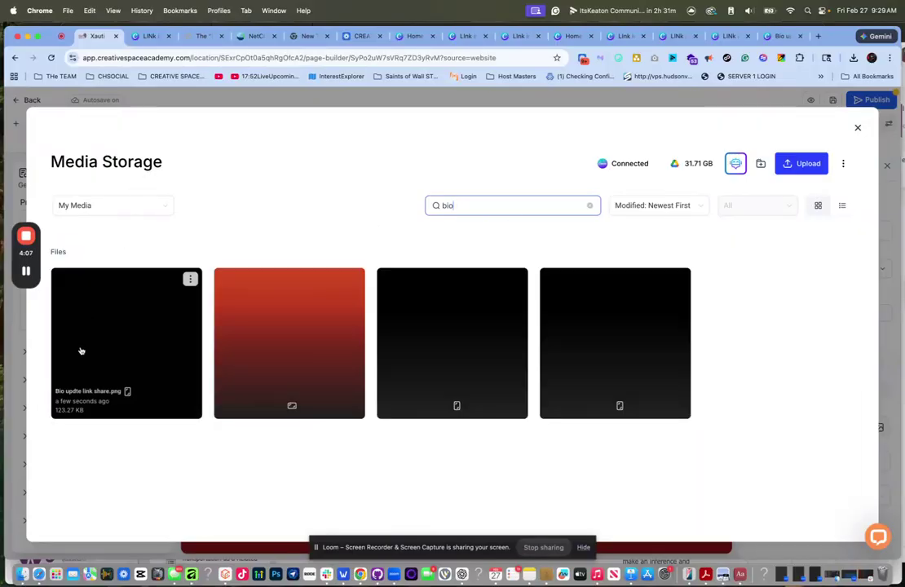
left_click(103, 350)
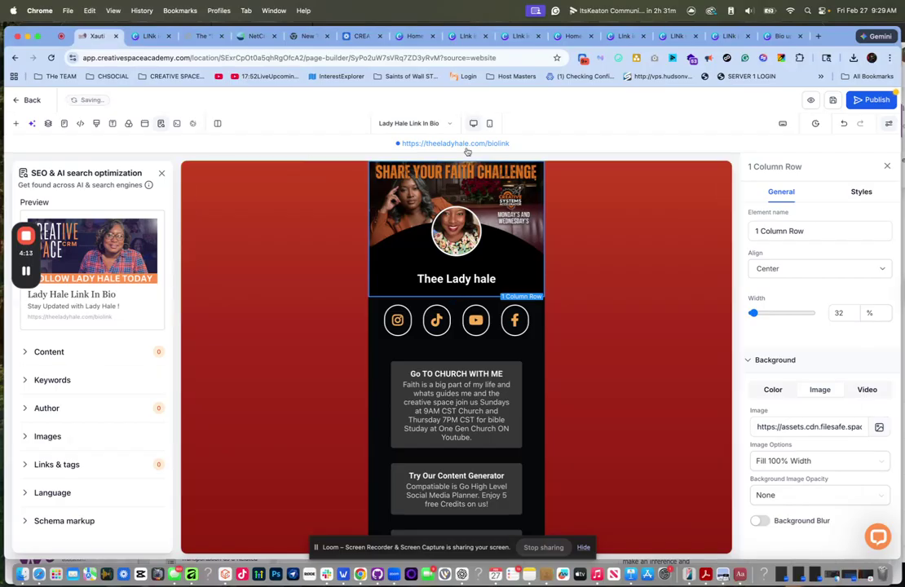
left_click(490, 125)
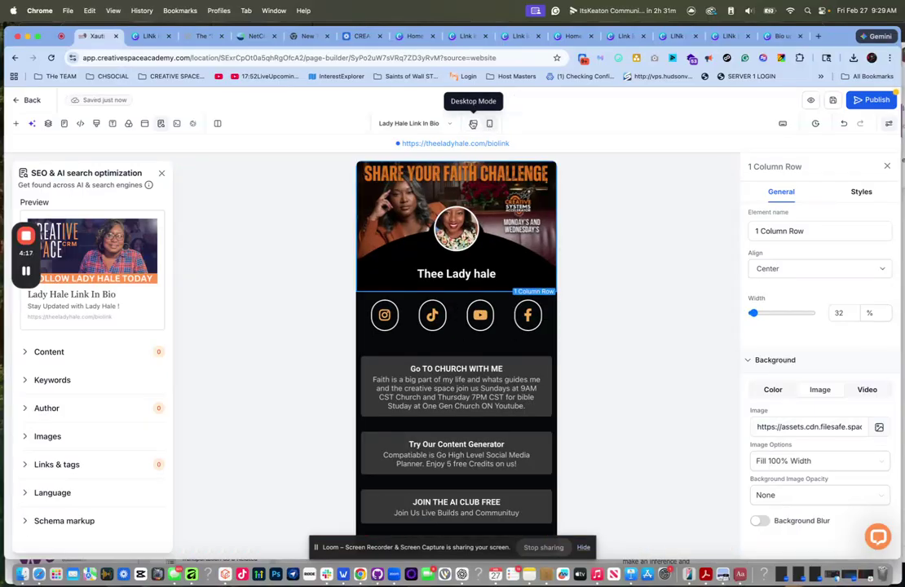
left_click(473, 124)
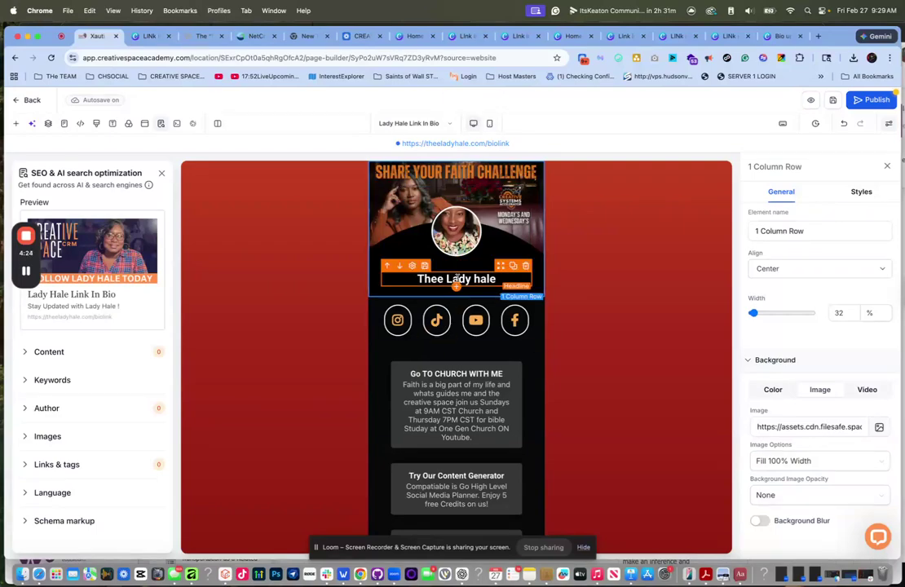
- Clear the Facebook icon button's Website URL in Button Actions
left_click(405, 321)
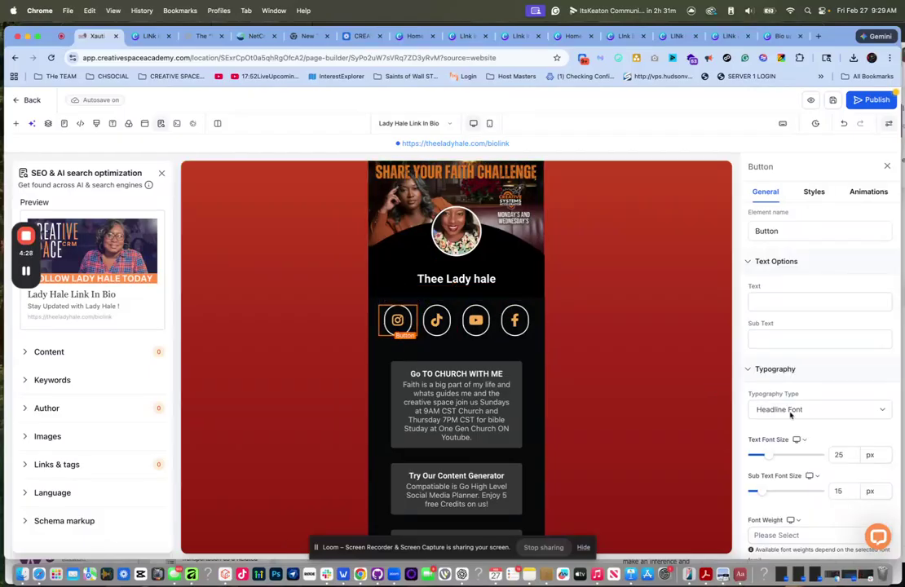
left_click(437, 321)
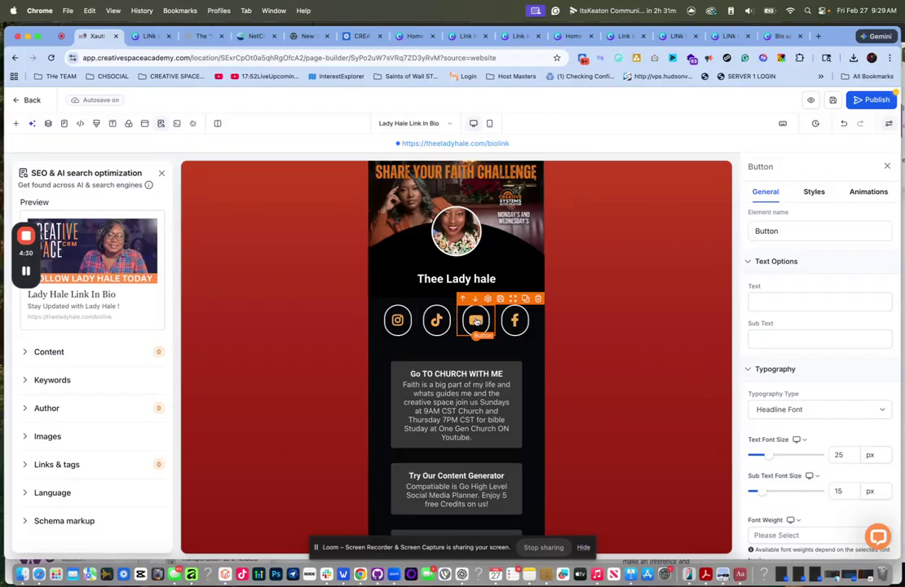
left_click(515, 320)
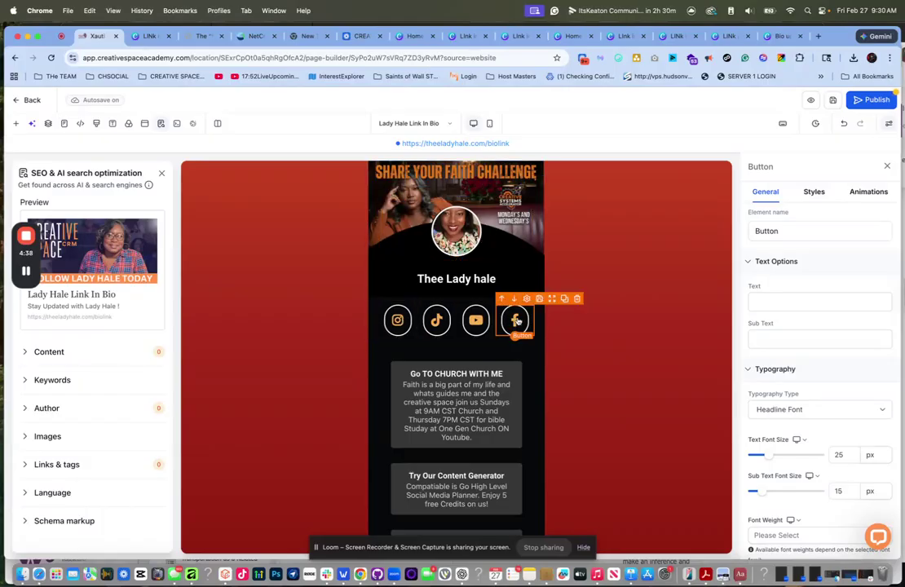
scroll(790, 410, "down", 10)
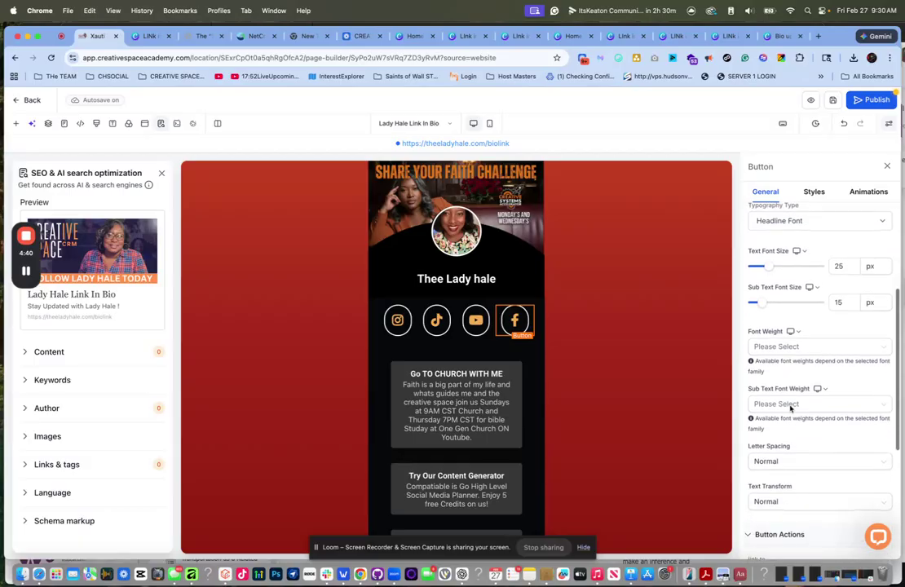
left_click(780, 399)
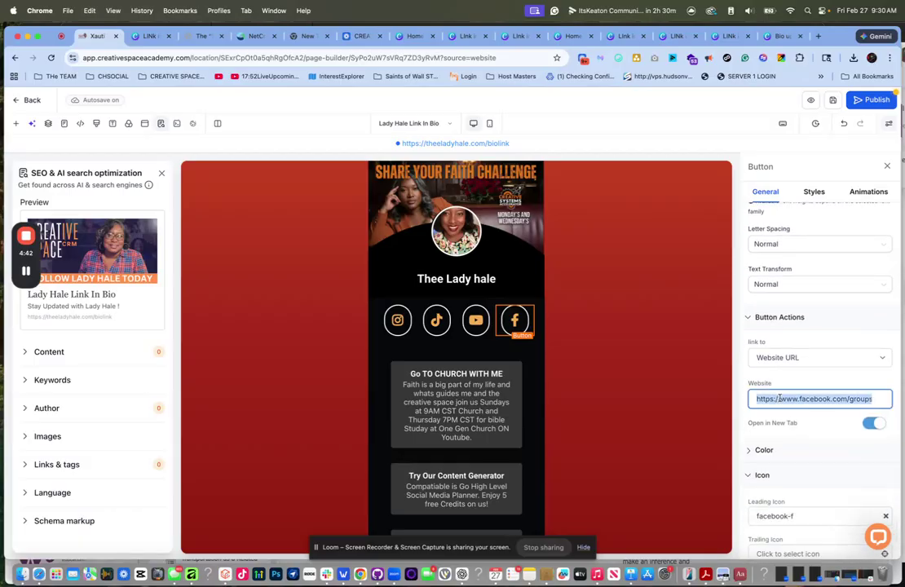
key("BackSpace")
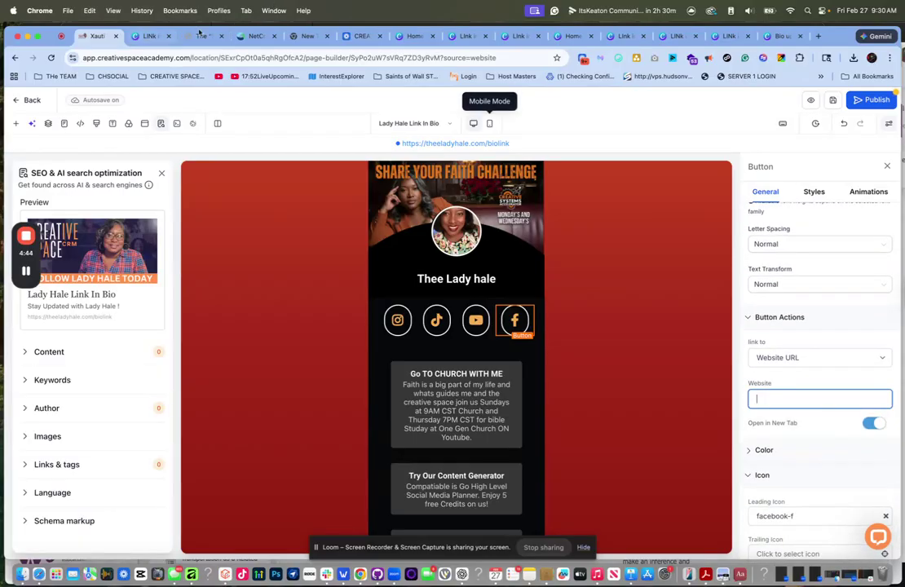
- Close the twelve extra browser tabs, leaving the Canva design open
left_click(169, 36)
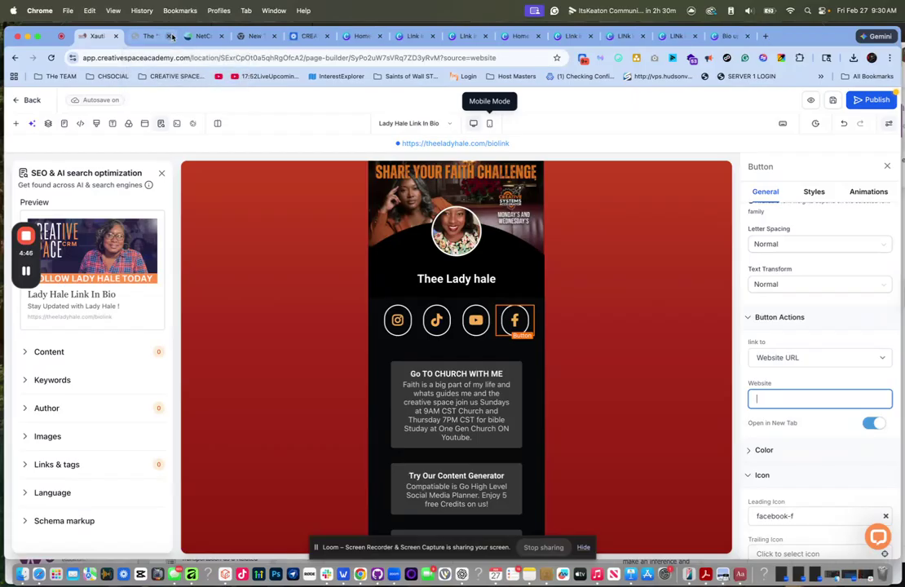
left_click(170, 36)
left_click(169, 36)
left_click(170, 36)
left_click(170, 36)
left_click(169, 36)
left_click(170, 36)
left_click(170, 36)
left_click(170, 36)
left_click(170, 36)
left_click(169, 36)
left_click(170, 36)
left_click(170, 36)
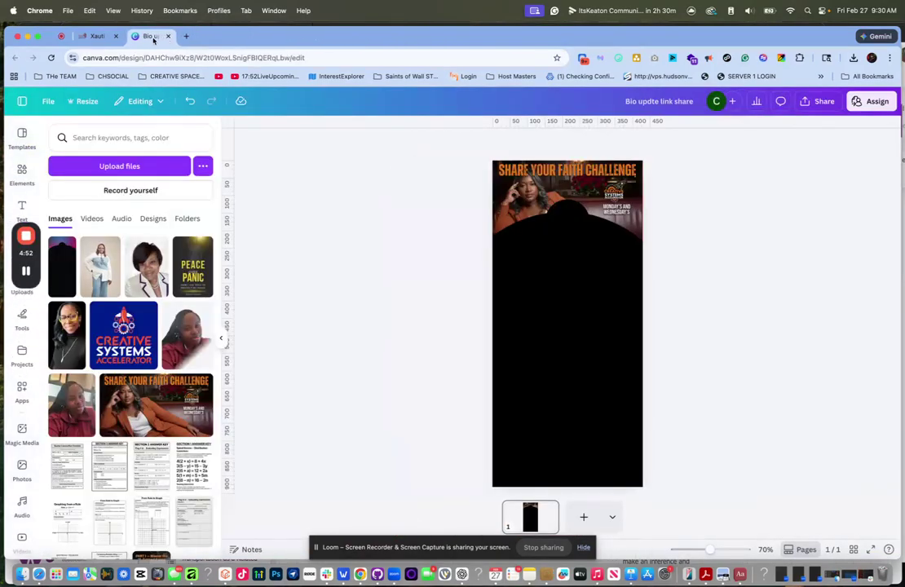
- Go to Facebook and approve the Creative Space AI Lab group's pending participant request
left_click(154, 58)
type("faceboo")
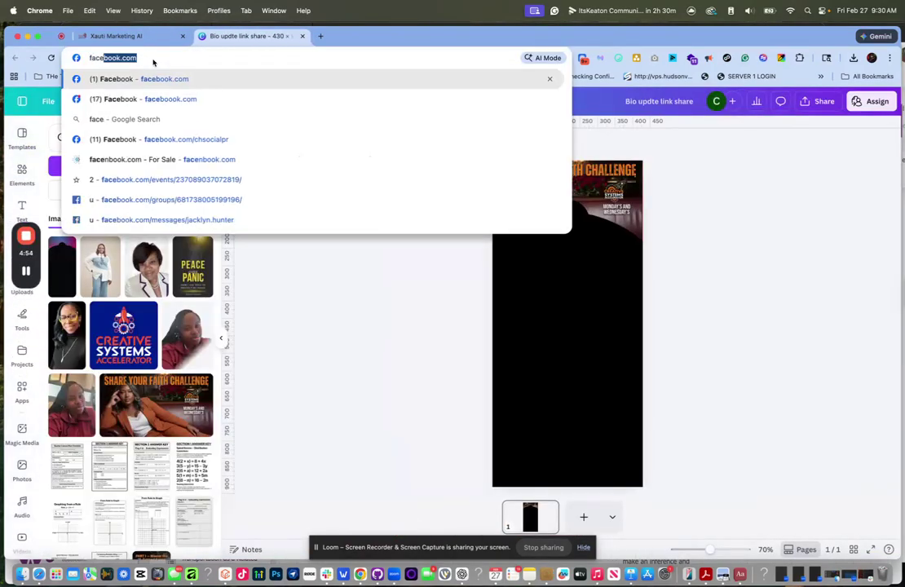
type("k.com")
key("Return")
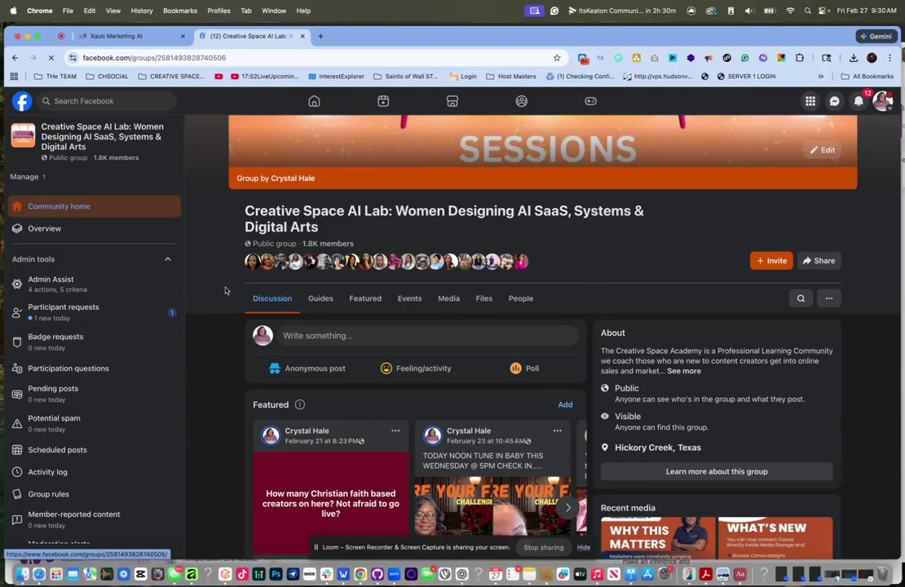
left_click(123, 315)
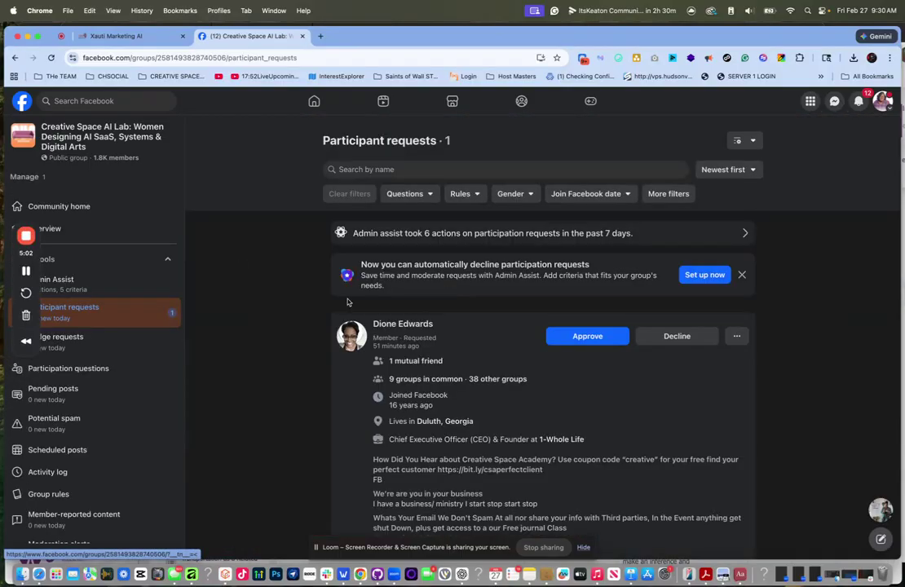
left_click(587, 336)
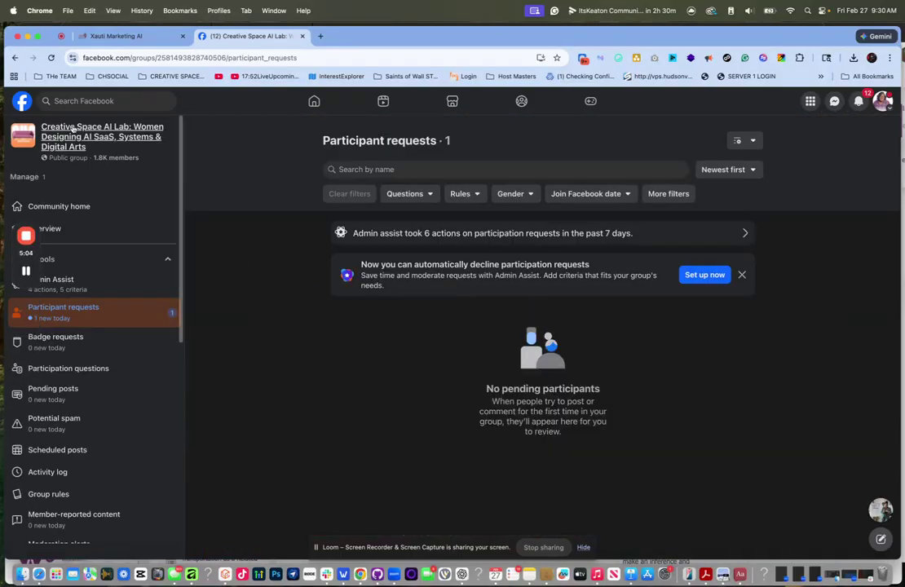
- Copy the group's share link from its home page and return to the page builder
left_click(90, 137)
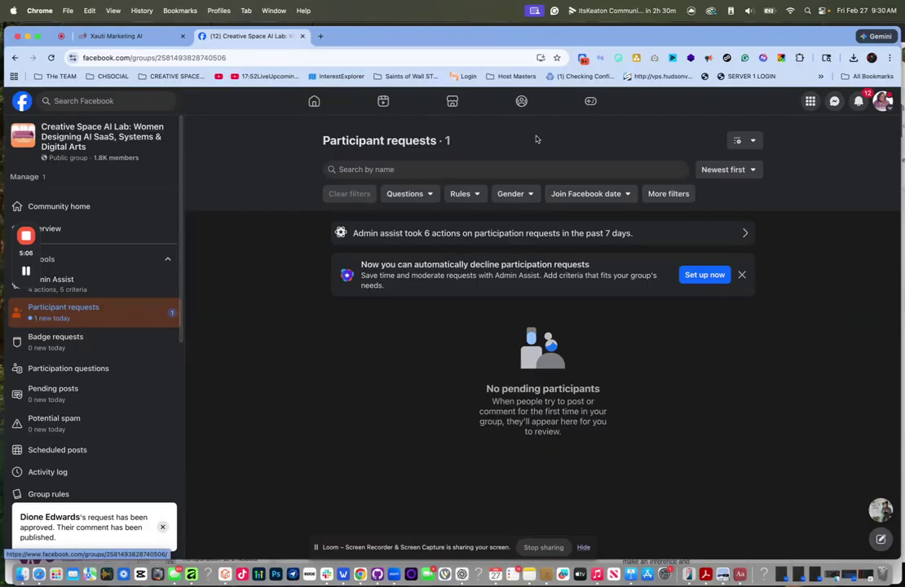
left_click(818, 261)
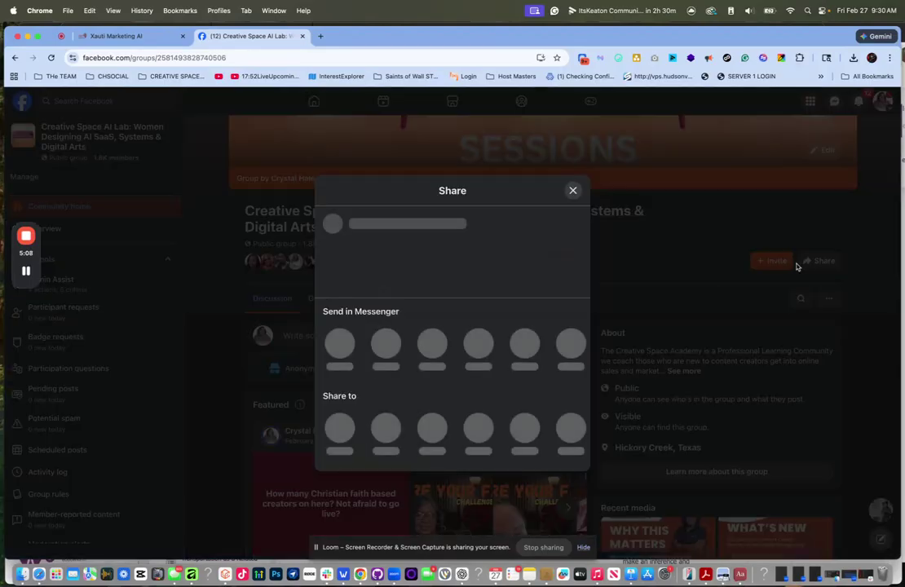
left_click(430, 428)
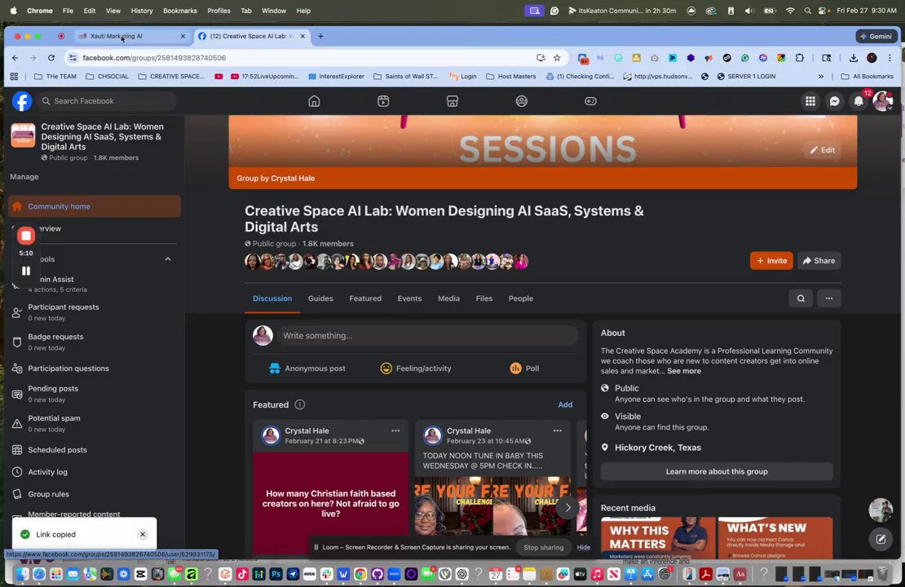
left_click(120, 36)
- Paste the Facebook group link as the Facebook button's URL, then open the YouTube button's link to verify it
left_click(764, 400)
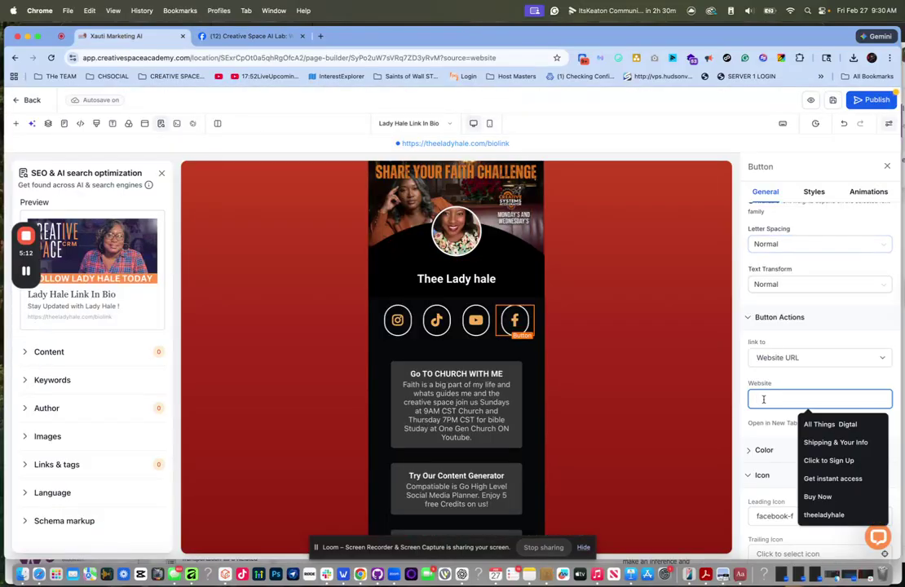
key("super+v")
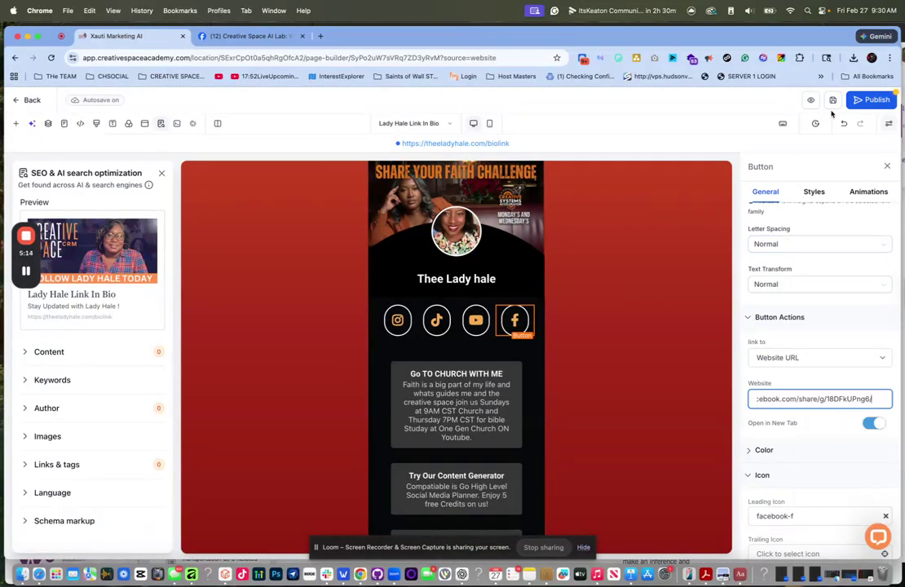
left_click(476, 322)
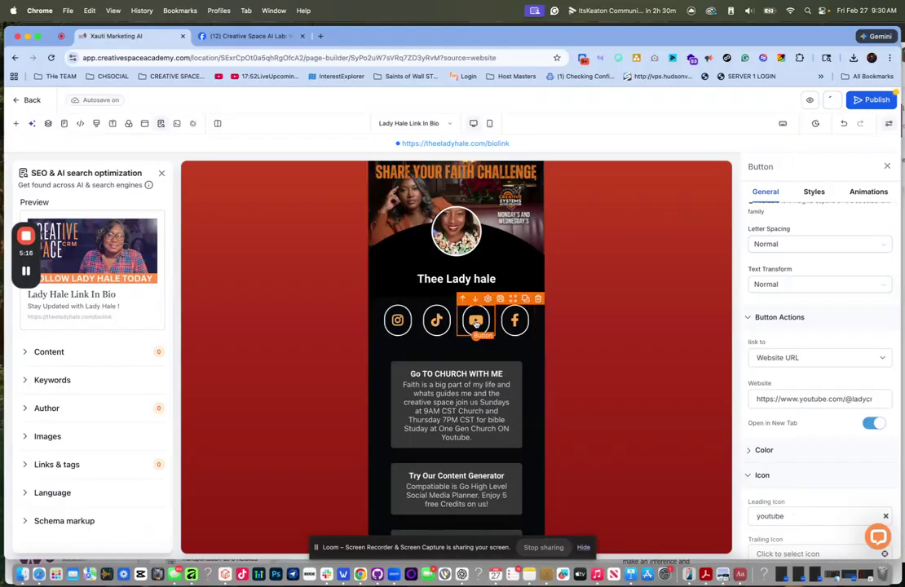
triple_click(771, 399)
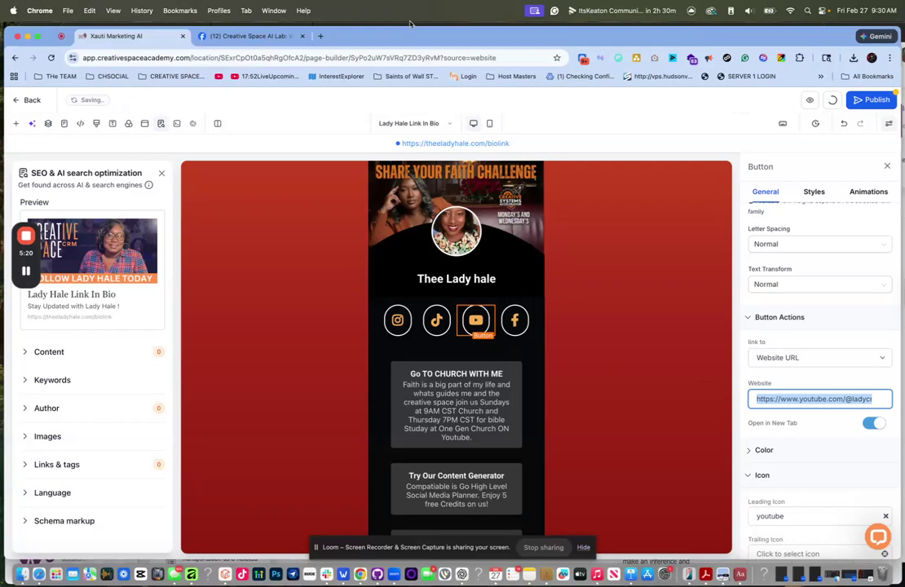
left_click(321, 37)
key("super+v")
key("Return")
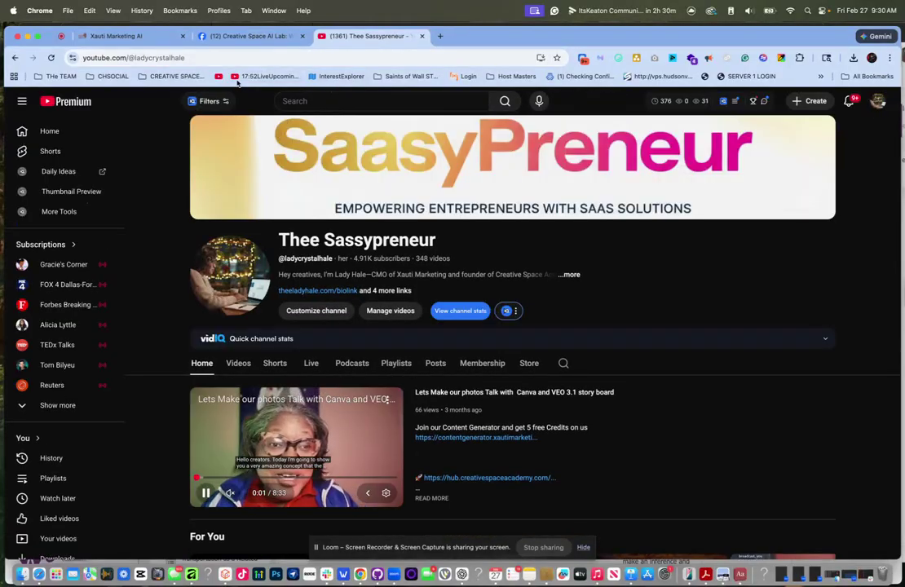
- Load the TikTok button's link in the YouTube tab to confirm it opens the TikTok profile
left_click(137, 38)
left_click(436, 320)
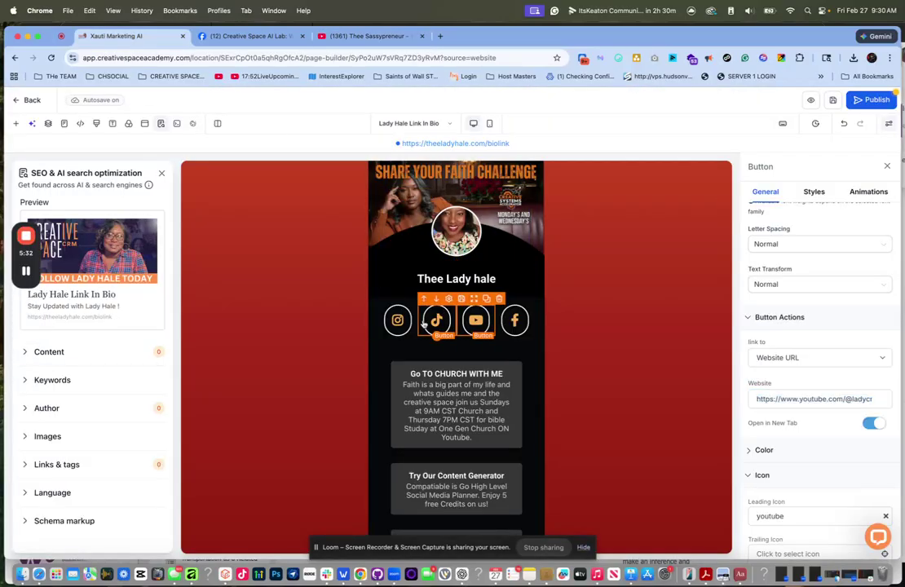
triple_click(843, 400)
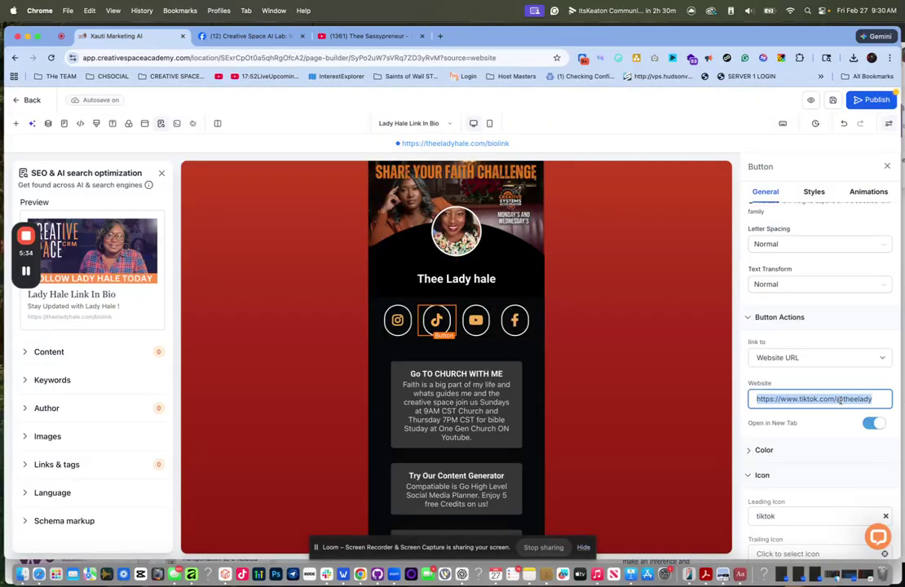
left_click(375, 37)
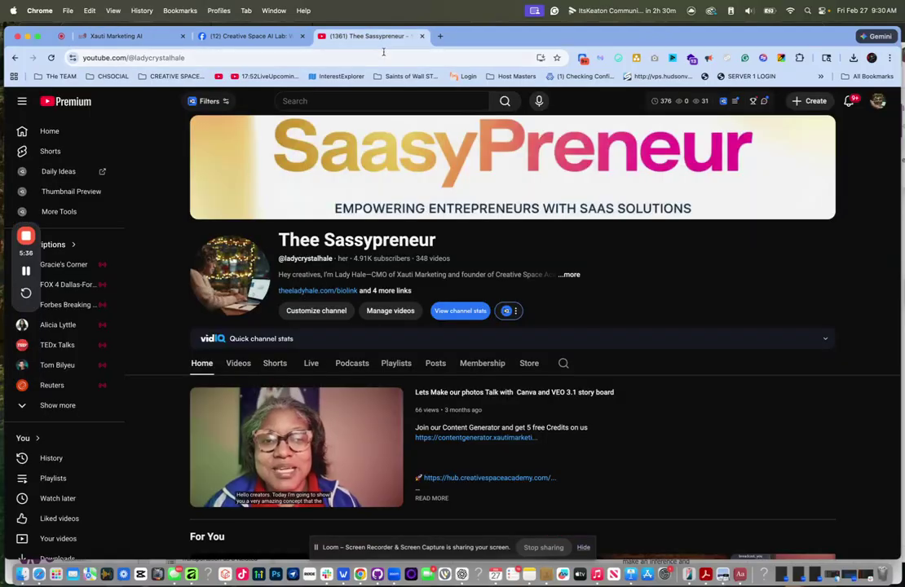
left_click(384, 55)
key("super+v")
key("Return")
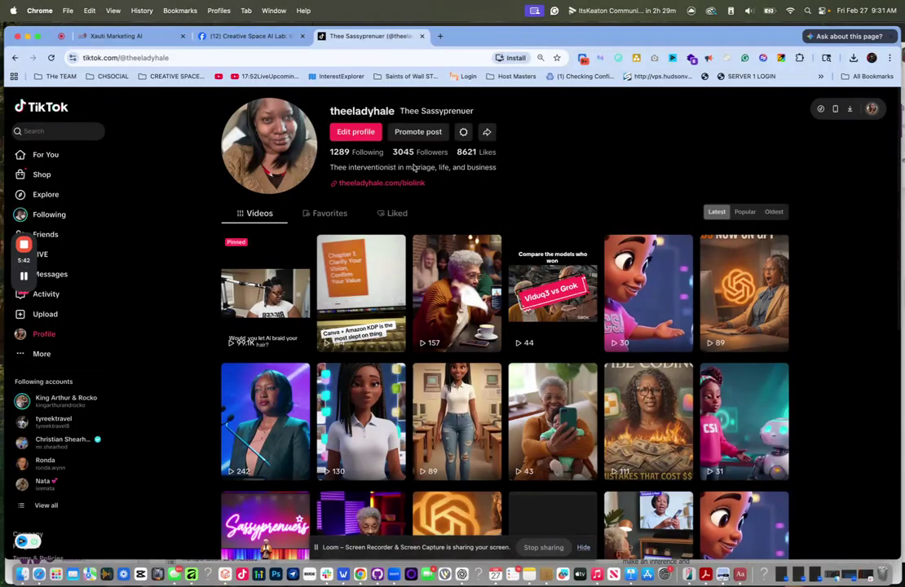
- Back in the builder, select the Instagram icon button's link
left_click(155, 39)
left_click(386, 331)
left_click(861, 397)
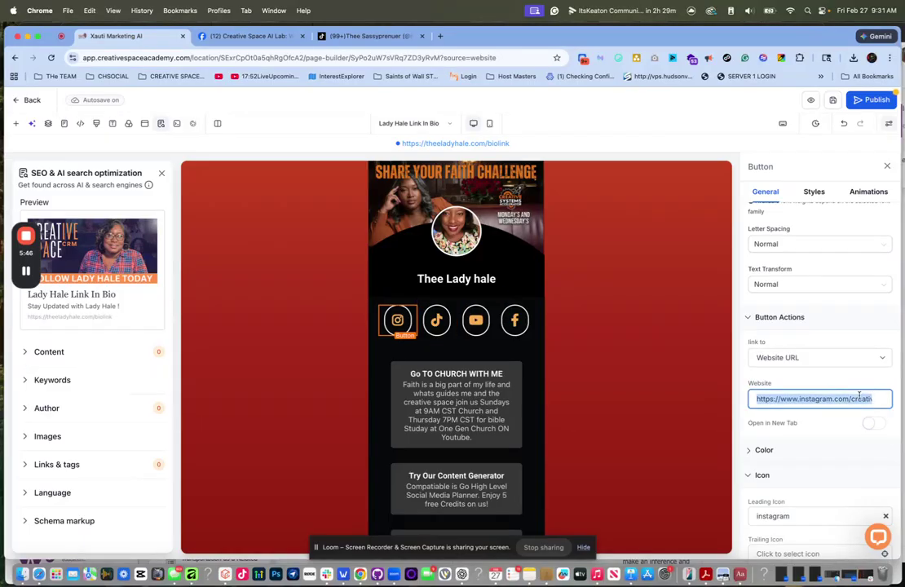
- Test the Instagram button's link in a new tab, find it missing, and copy the correct profile URL
left_click(441, 35)
key("super+v")
key("Return")
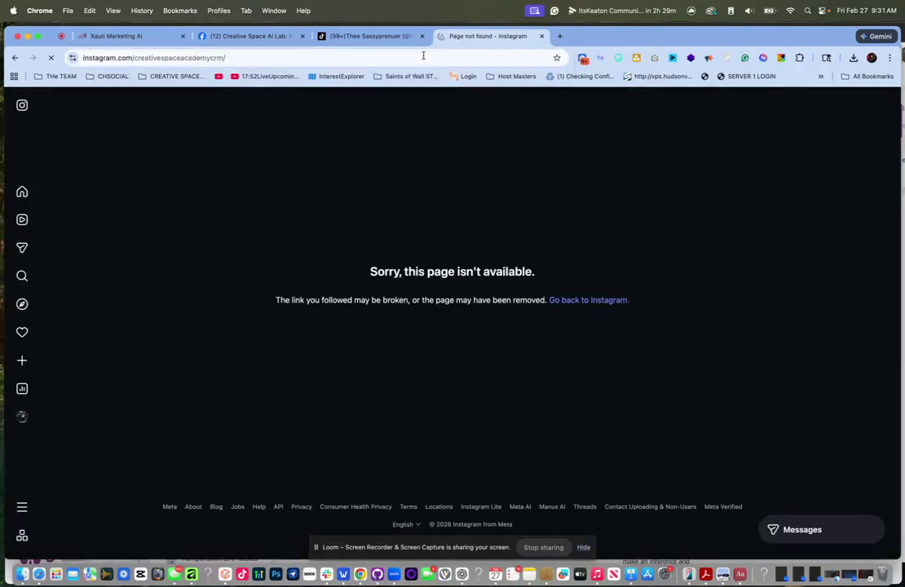
mouse_move(38, 152)
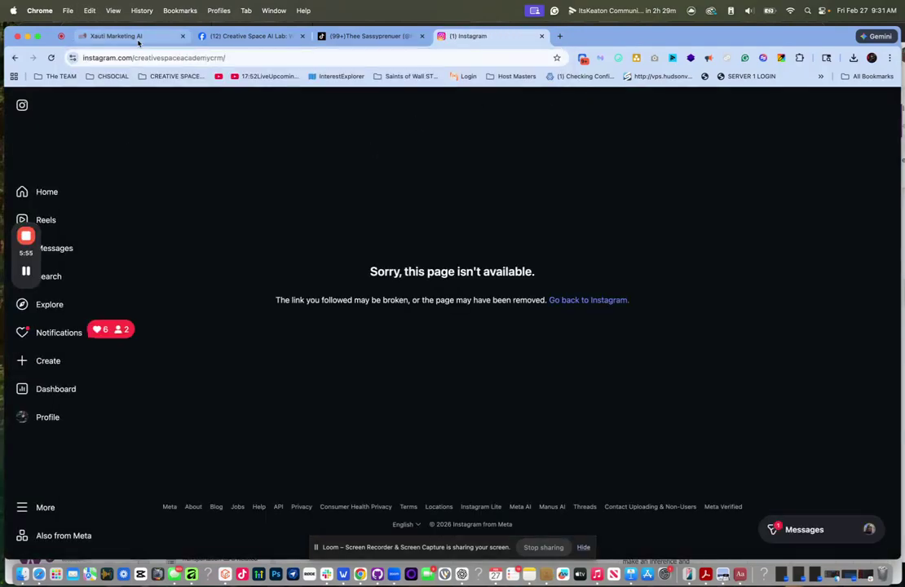
left_click(43, 192)
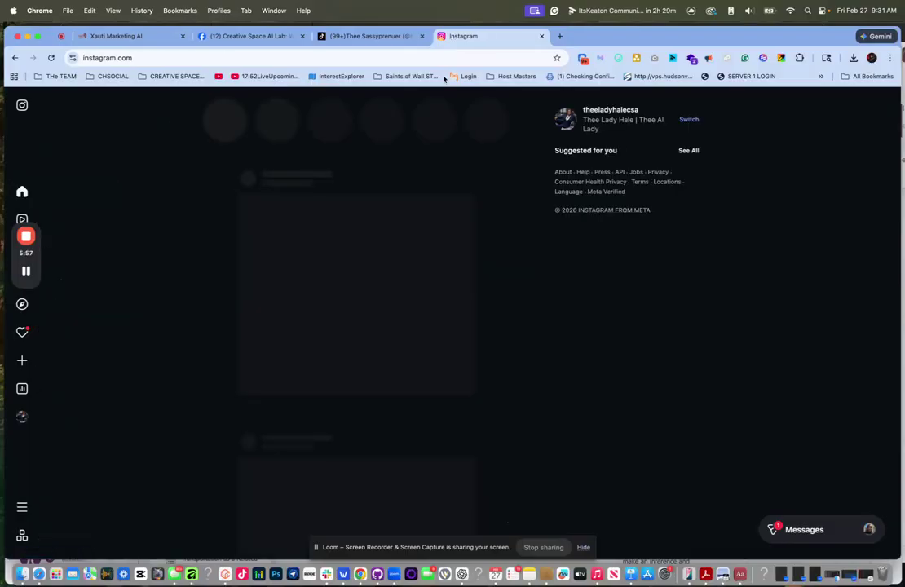
left_click(613, 110)
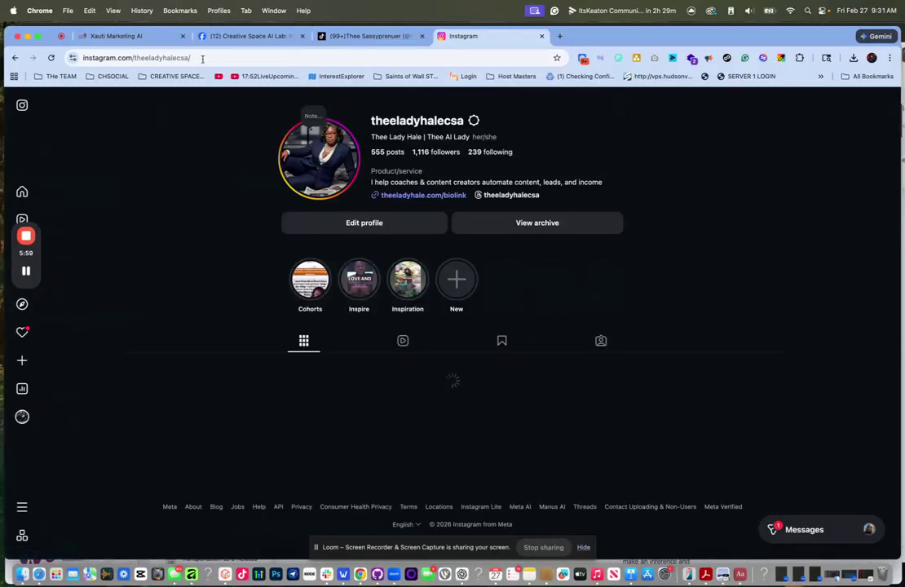
left_click(181, 58)
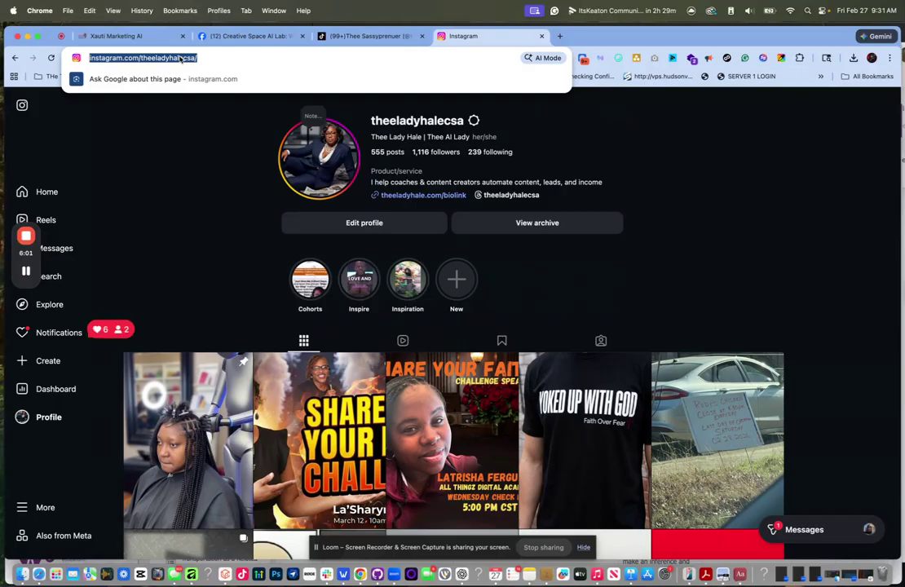
left_click(131, 36)
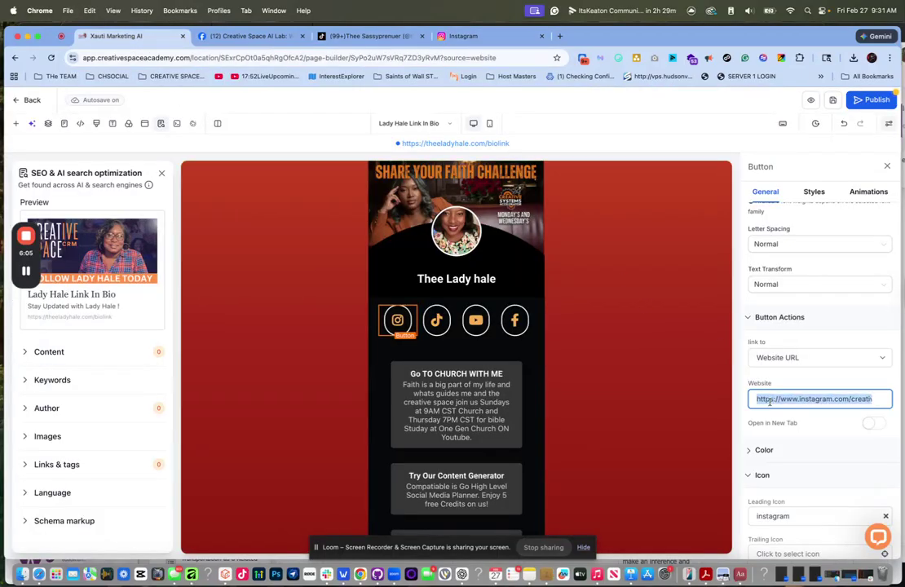
- Replace the Instagram button's link with the correct profile URL and save the page
key("super+v")
left_click(832, 100)
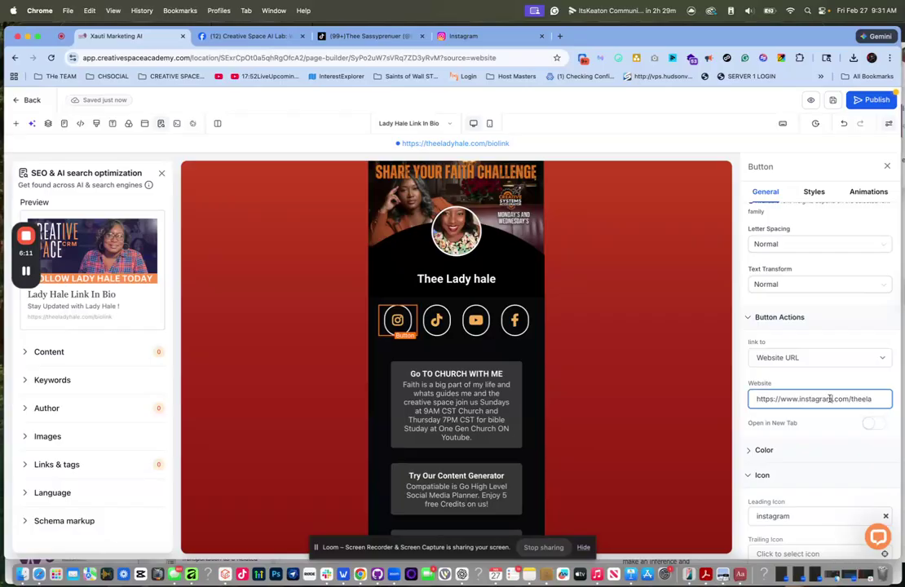
triple_click(830, 399)
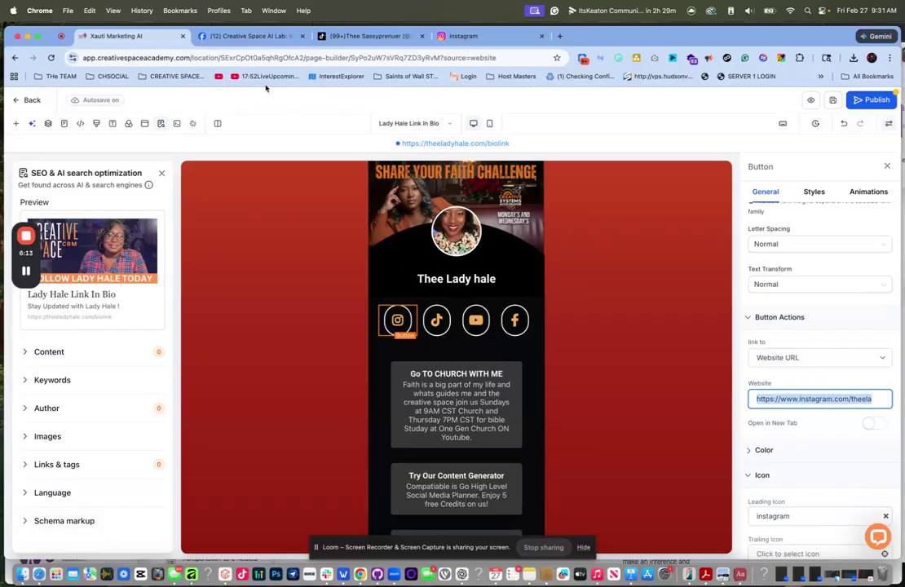
- Load the new Instagram link in the Instagram tab to verify the profile
left_click(461, 36)
left_click(434, 58)
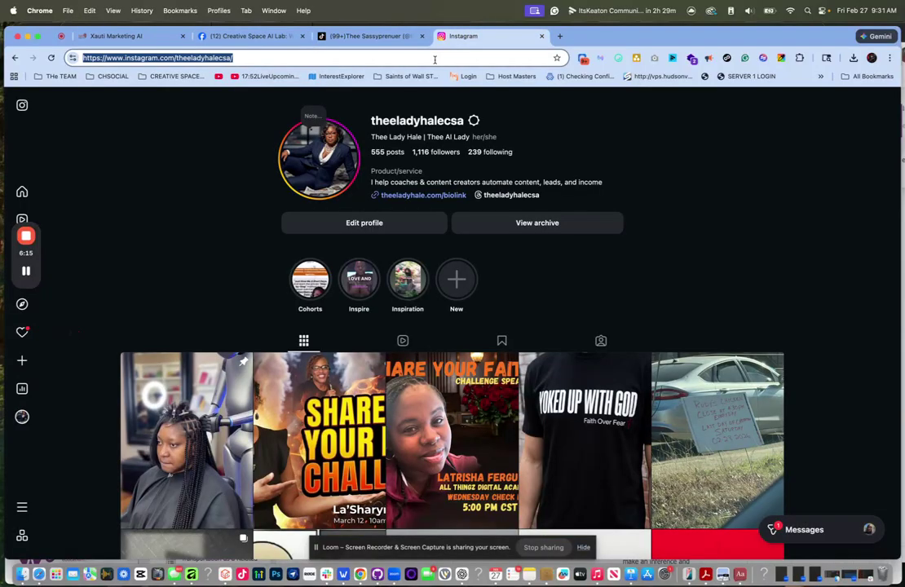
key("Return")
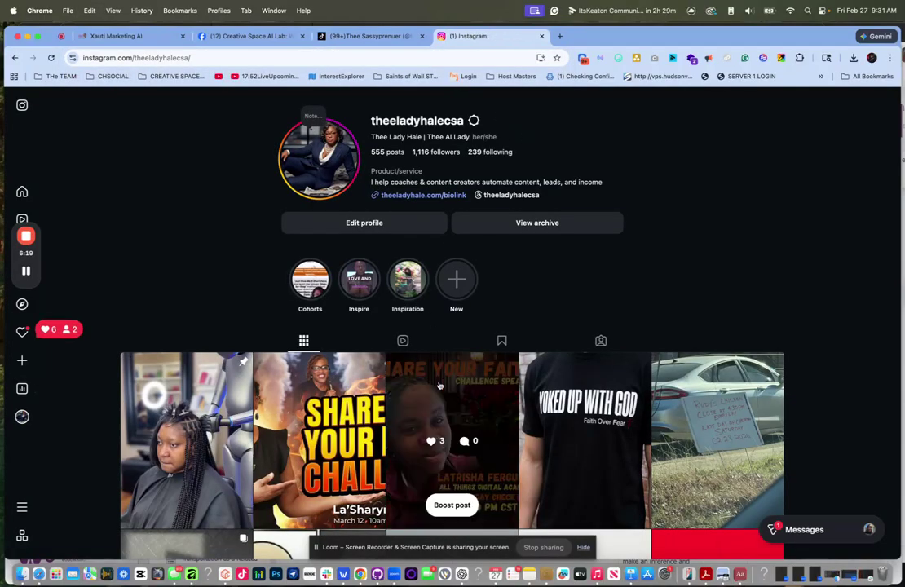
scroll(447, 307, "down", 3)
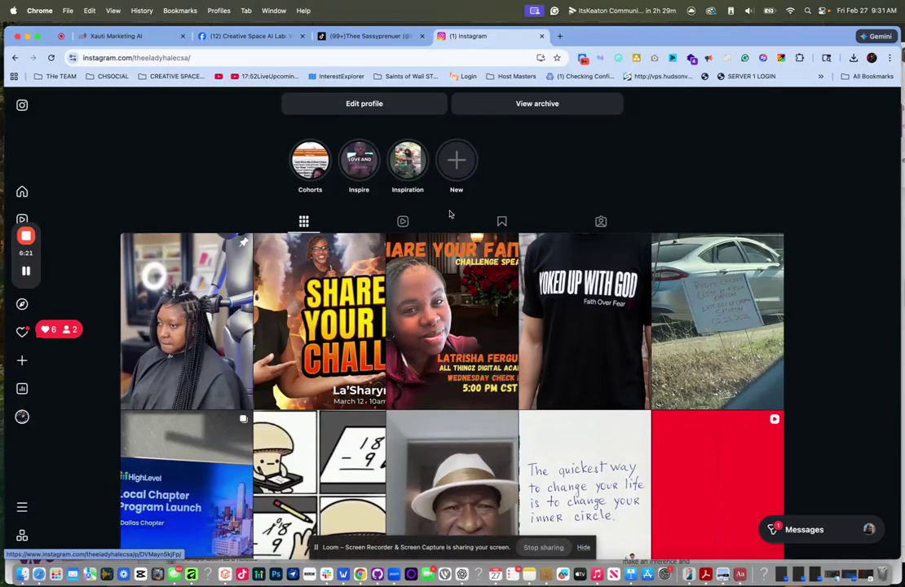
scroll(442, 281, "down", 8)
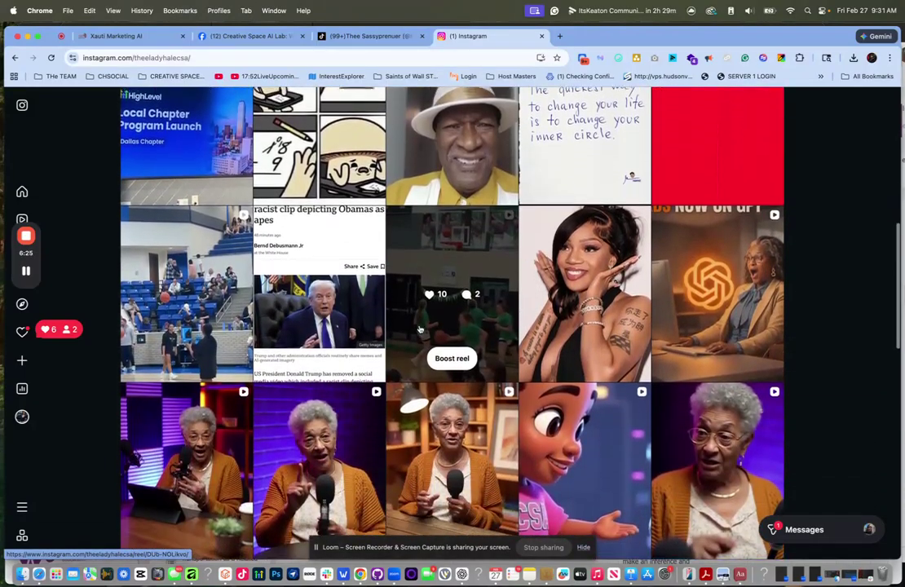
scroll(420, 329, "up", 10)
- Select the Go TO CHURCH WITH ME button in the page builder
left_click(118, 36)
scroll(456, 326, "down", 2)
left_click(456, 310)
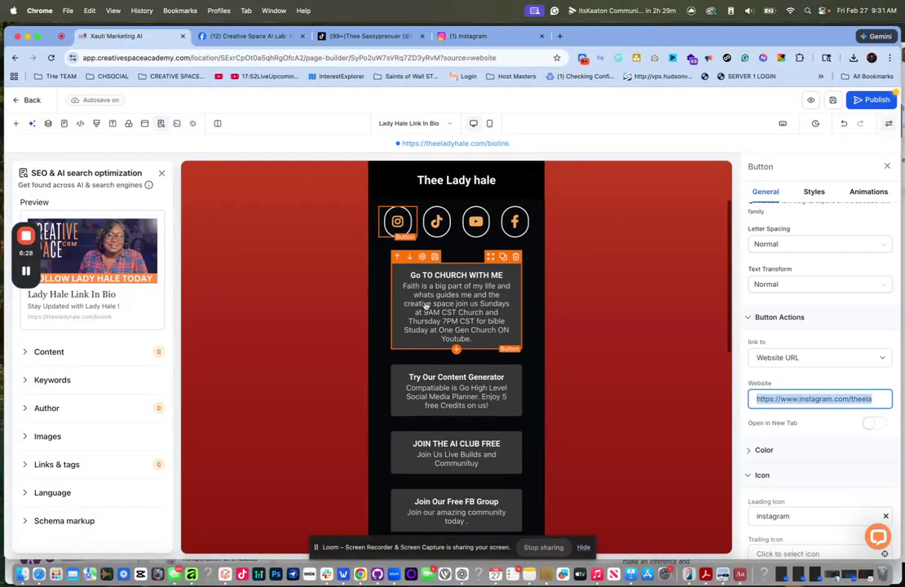
- Check the church and AI club button links, loading the AI club invite link in a new tab
triple_click(821, 398)
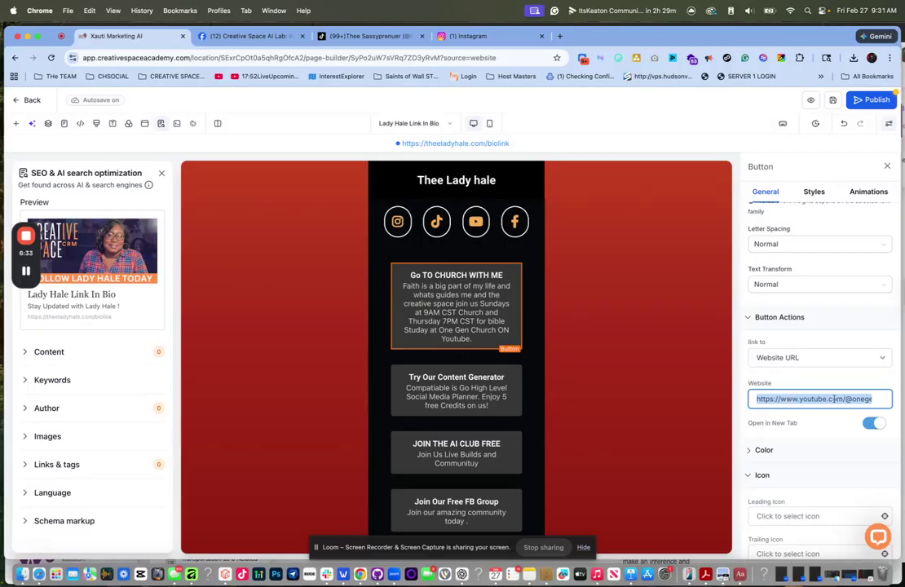
left_click(417, 381)
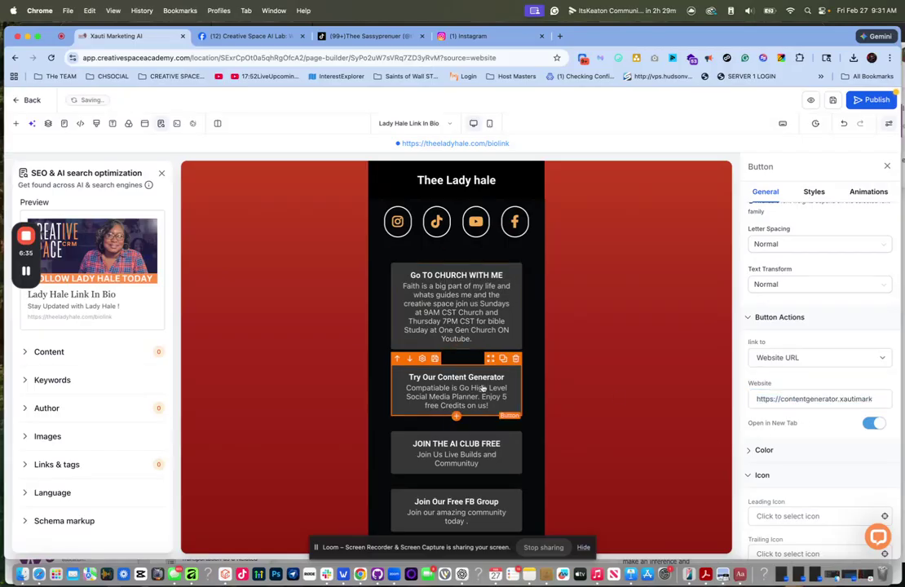
left_click(469, 457)
triple_click(827, 399)
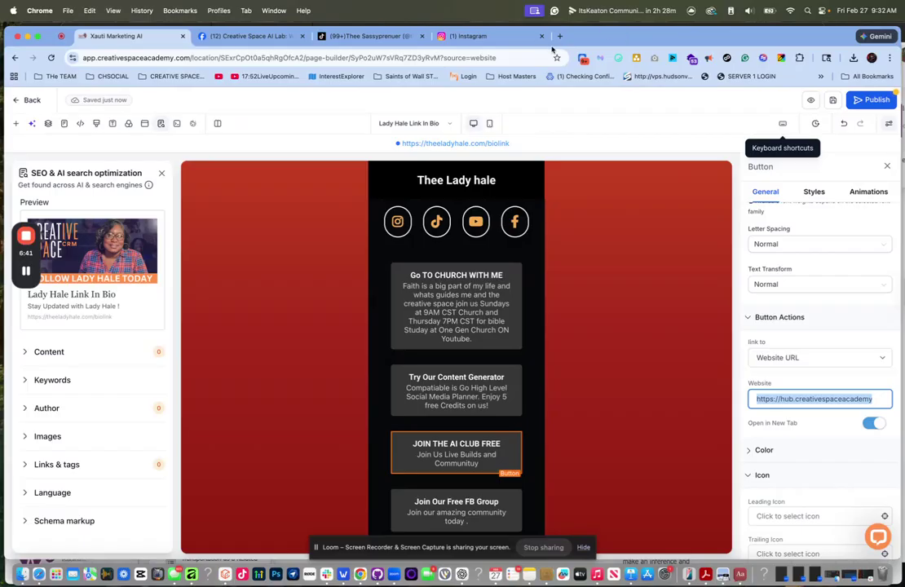
key("super+t")
left_click(400, 59)
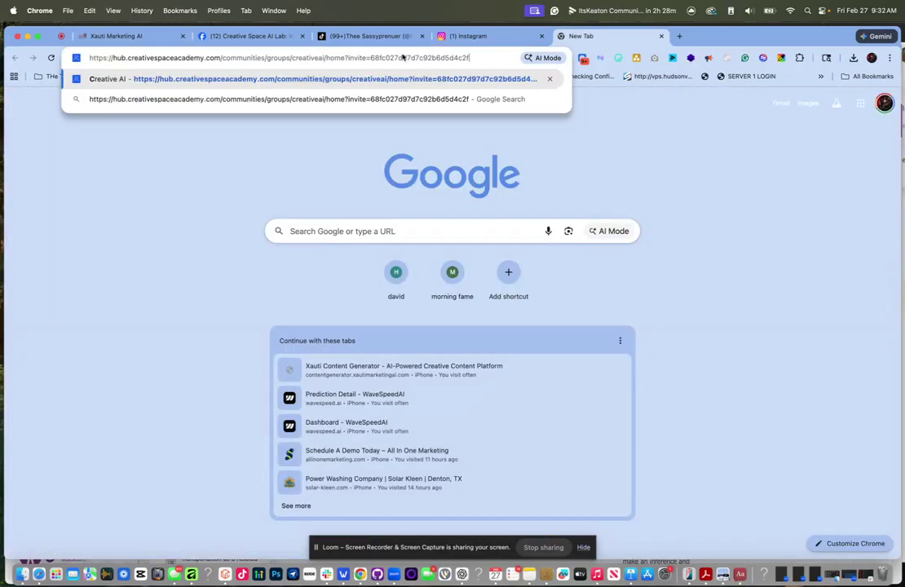
key("Return")
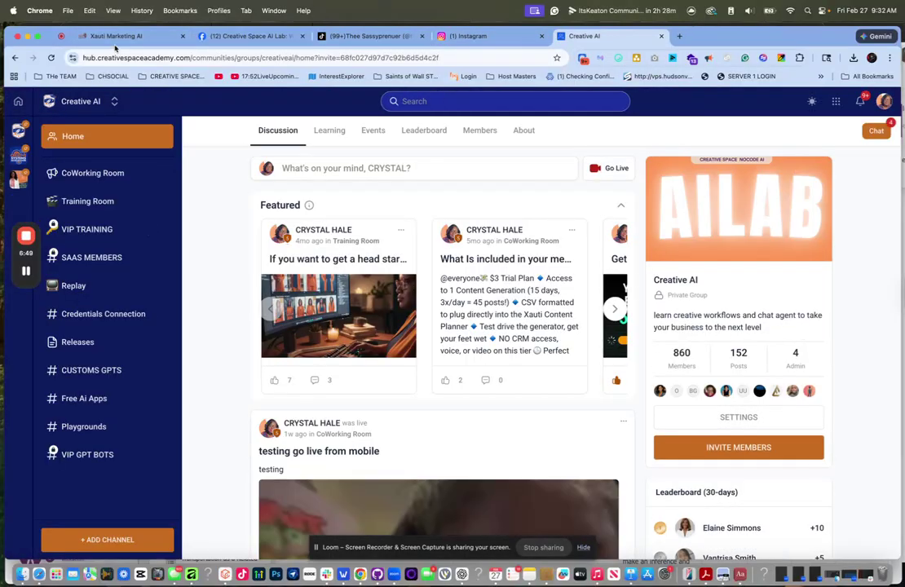
left_click(115, 37)
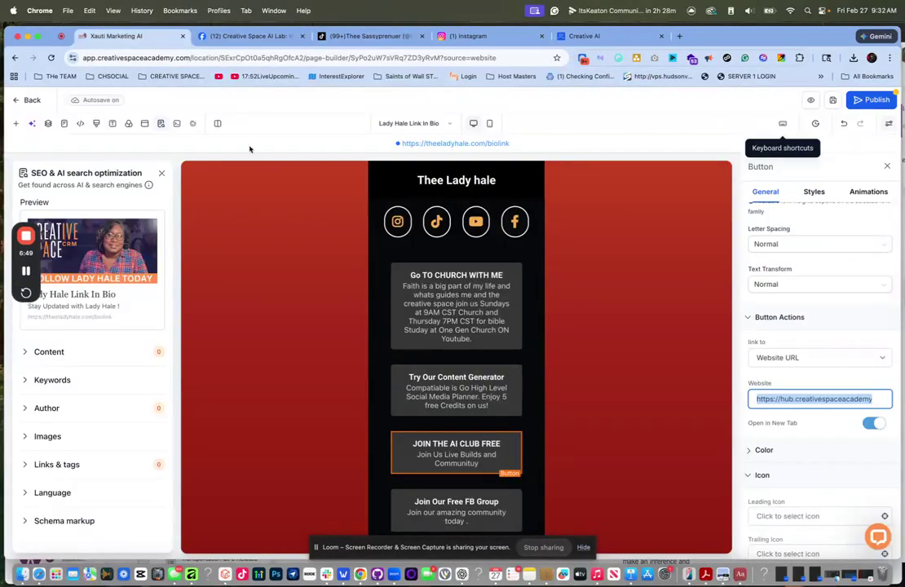
- Copy the Facebook icon's group link onto the Join Our Free FB Group button
scroll(447, 376, "down", 3)
left_click(447, 376)
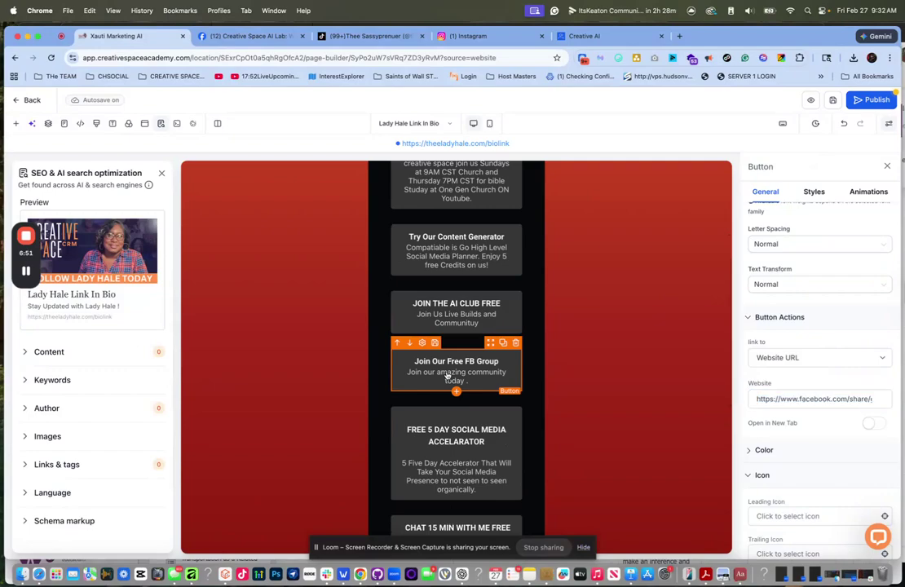
scroll(519, 281, "up", 5)
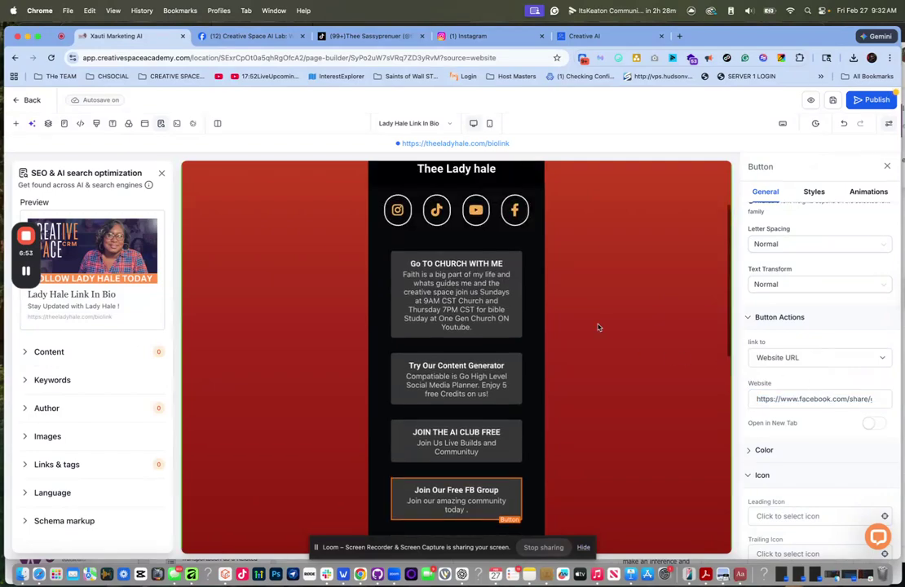
scroll(548, 359, "down", 5)
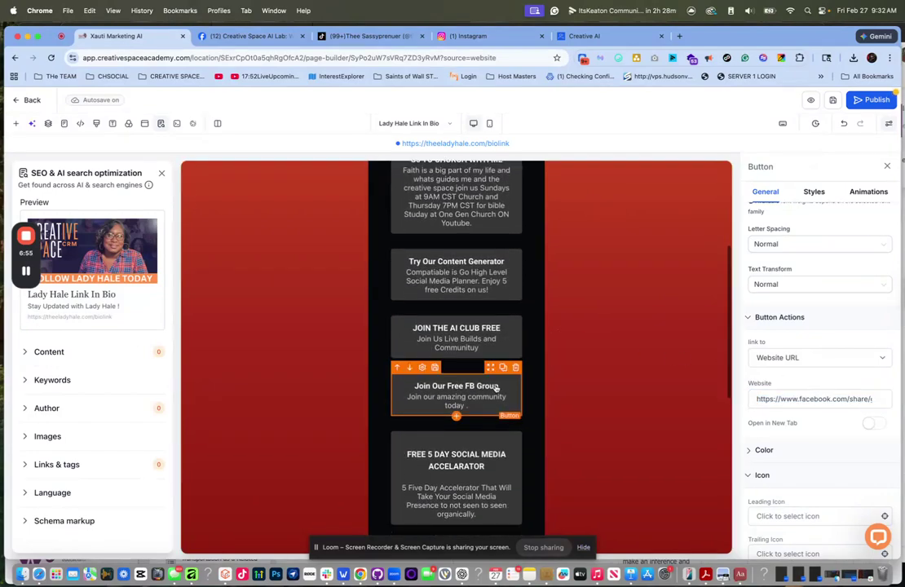
scroll(563, 358, "up", 6)
left_click(515, 327)
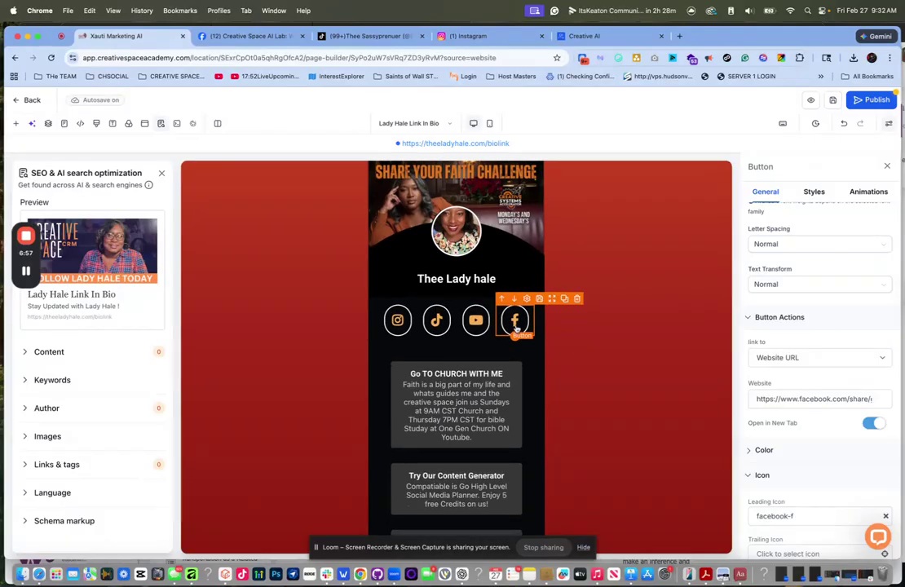
left_click(838, 399)
triple_click(837, 399)
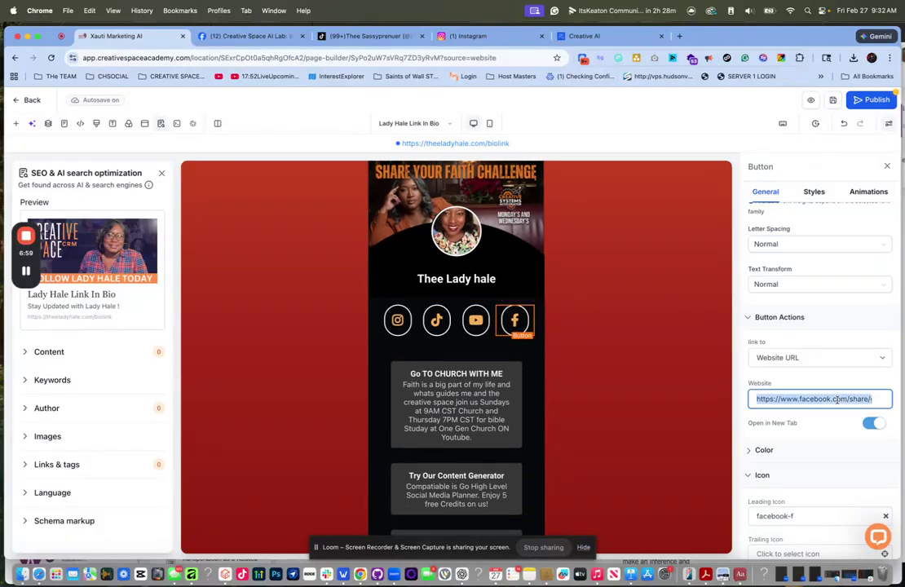
scroll(445, 423, "down", 3)
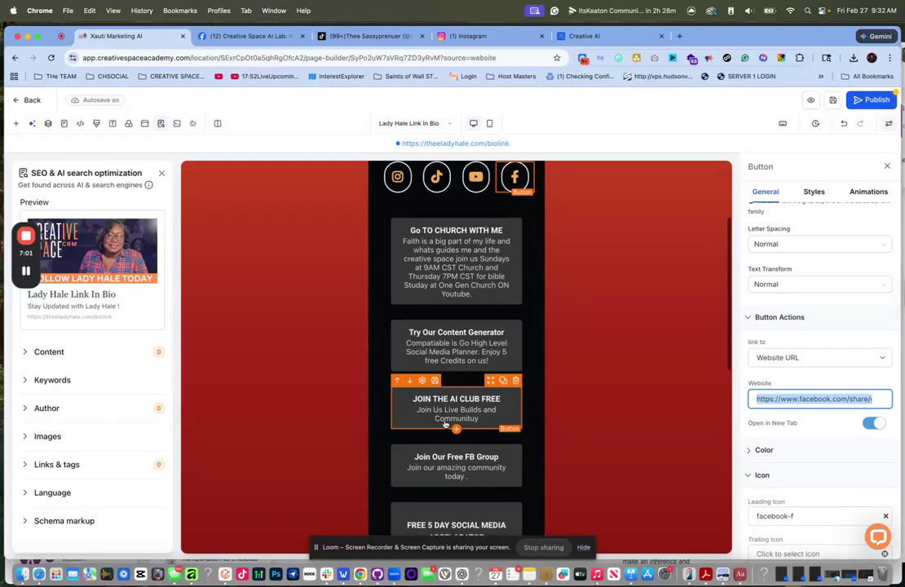
left_click(455, 466)
left_click(850, 399)
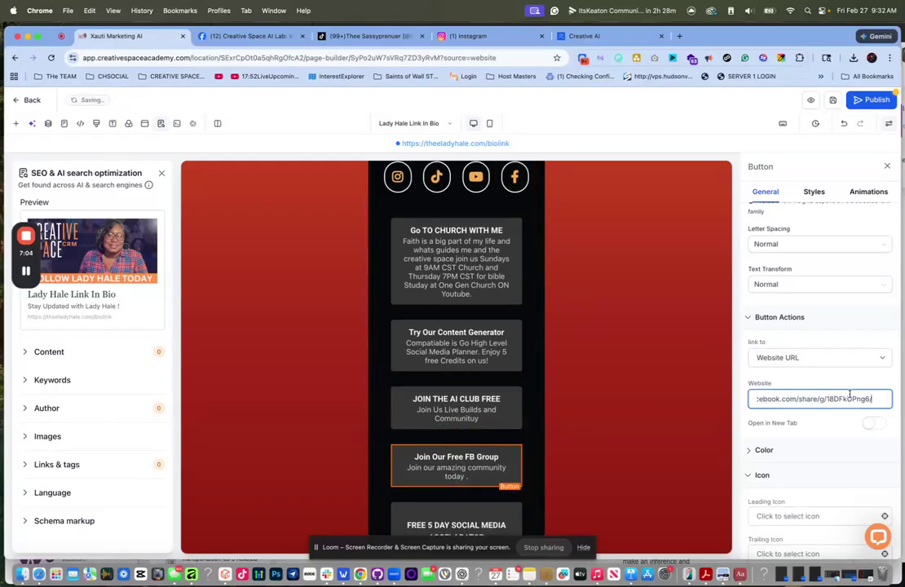
left_click(770, 376)
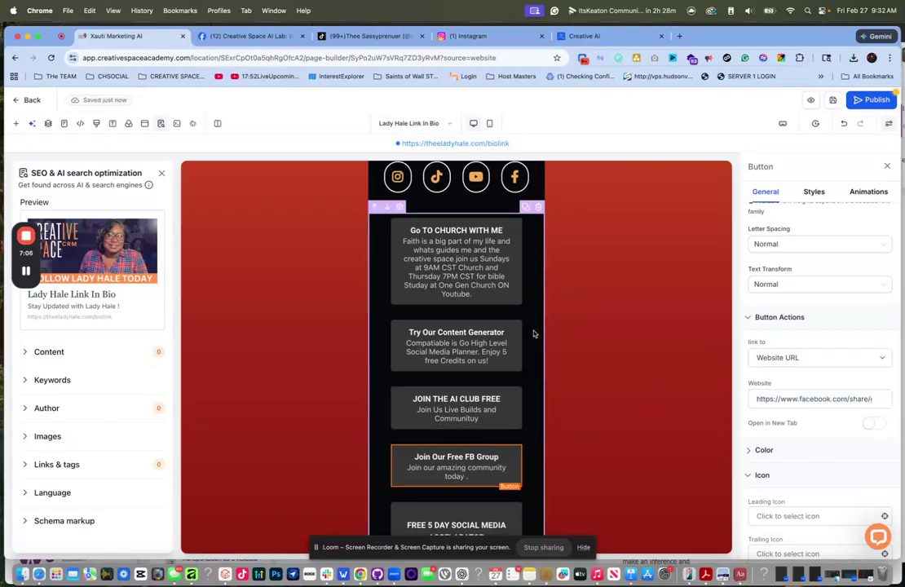
- Test the accelerator button's theeladyhale.com link in a new tab and close its sign-up popup
scroll(462, 458, "down", 3)
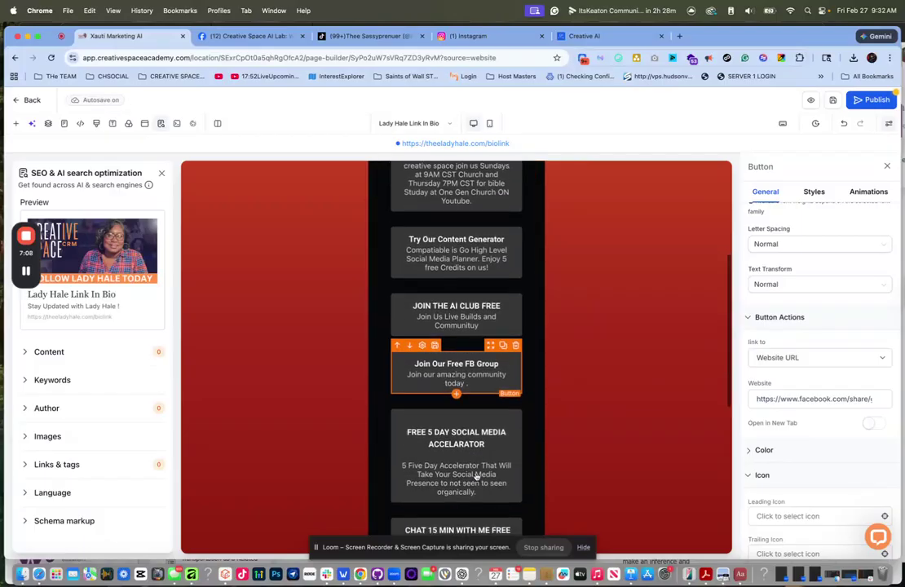
left_click(467, 449)
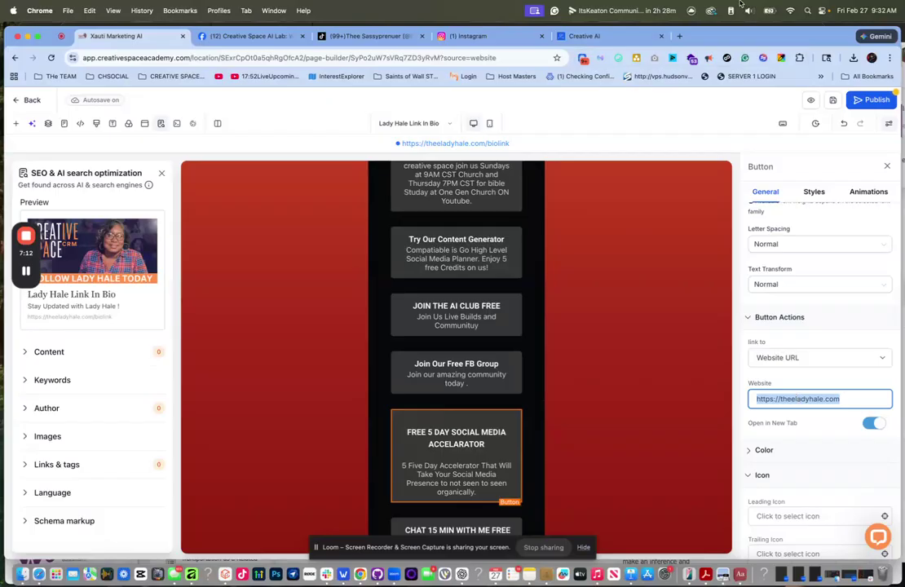
left_click(681, 36)
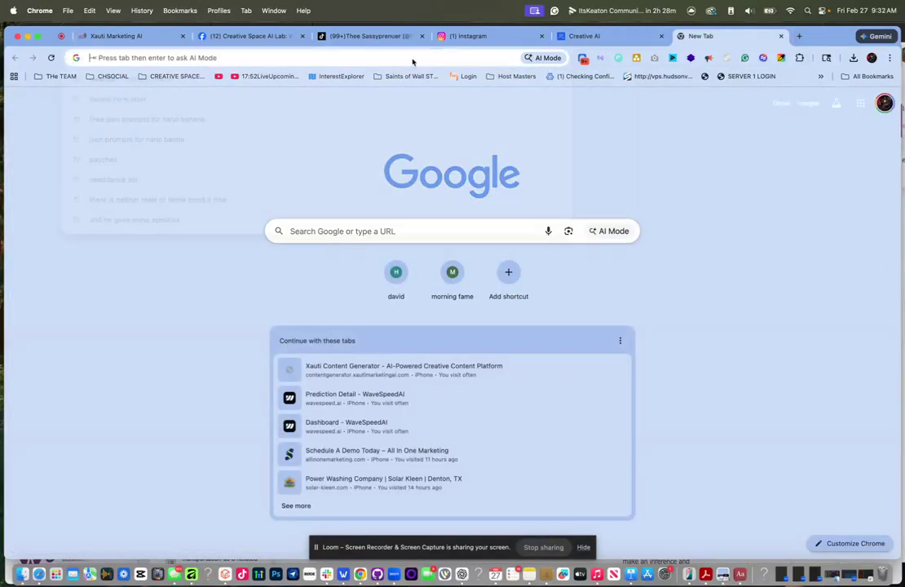
left_click(412, 59)
type("https://theeladyhale.com")
key("Return")
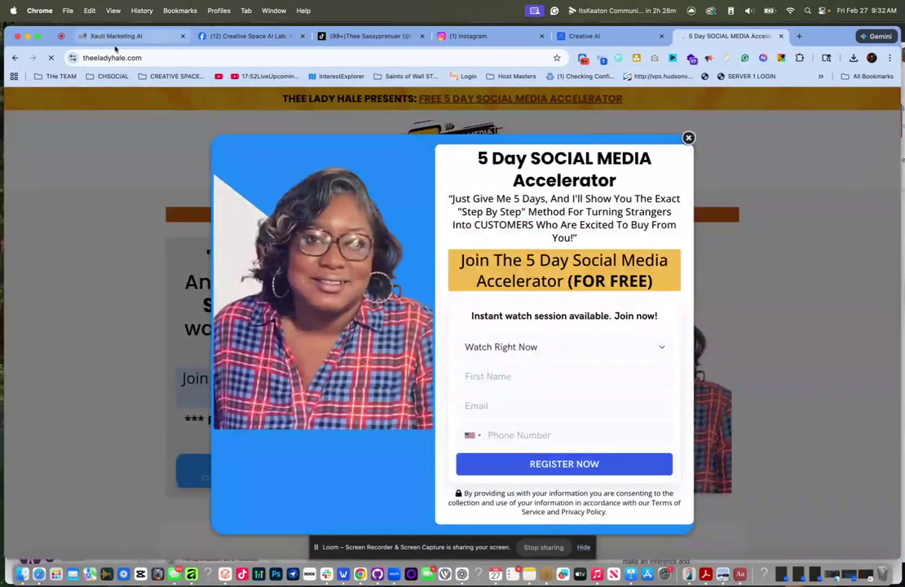
left_click(689, 138)
- Move the Chat 15 Min With Me Free button up to sit right below Try Our Content Generator
left_click(151, 37)
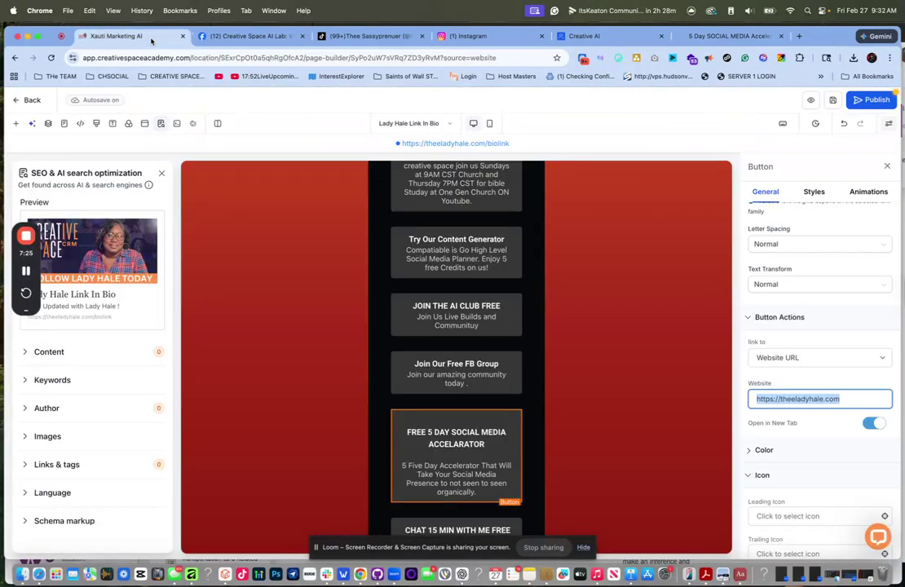
scroll(422, 371, "down", 5)
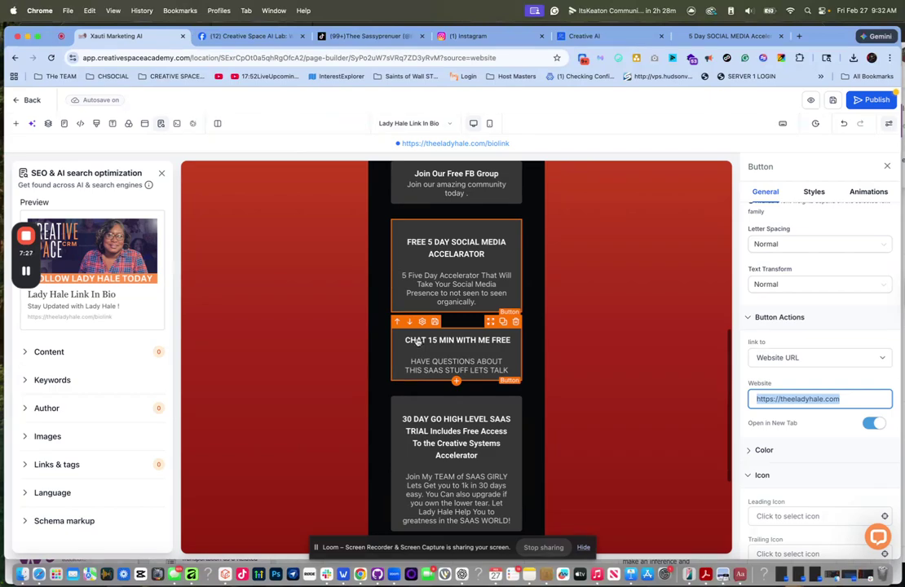
left_click(397, 322)
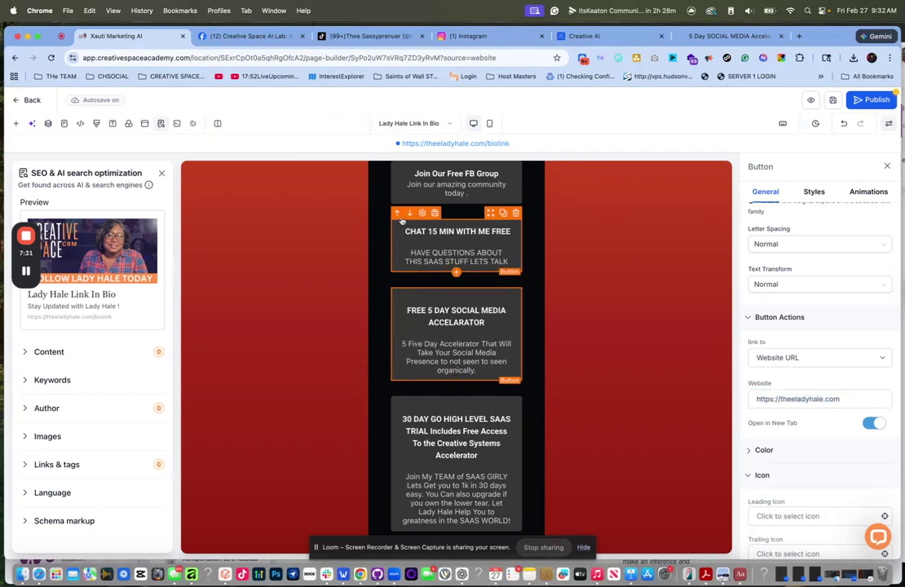
left_click(398, 214)
scroll(432, 291, "up", 2)
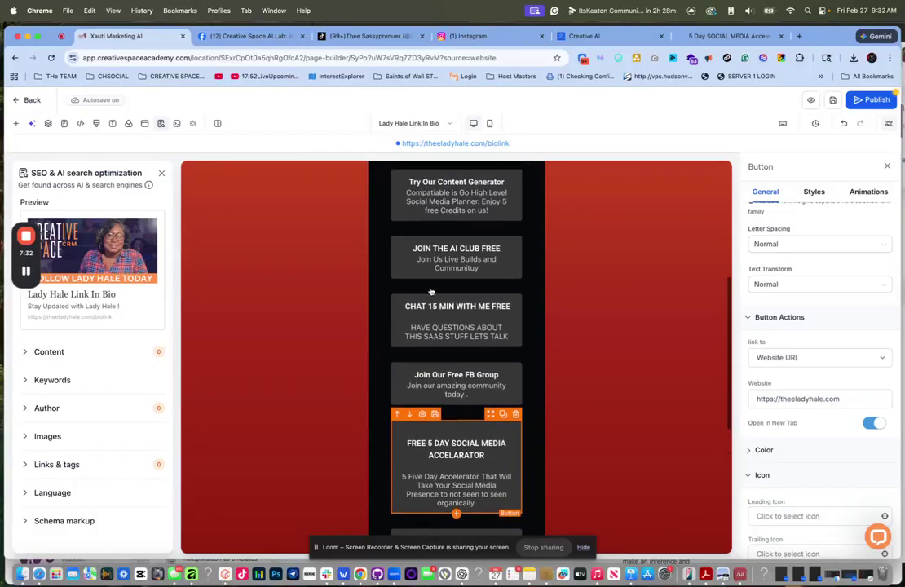
left_click(396, 282)
scroll(407, 270, "up", 3)
scroll(407, 270, "up", 1)
left_click(396, 372)
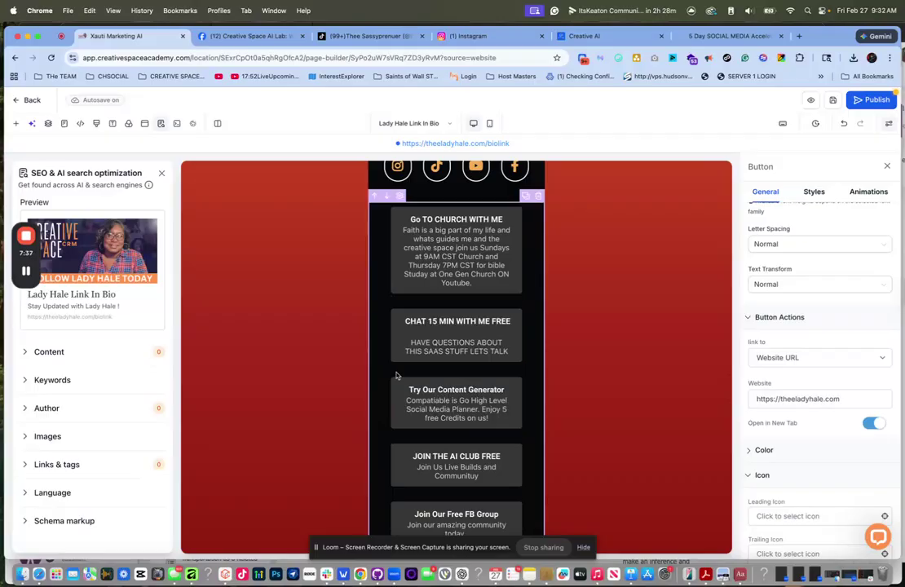
left_click(410, 304)
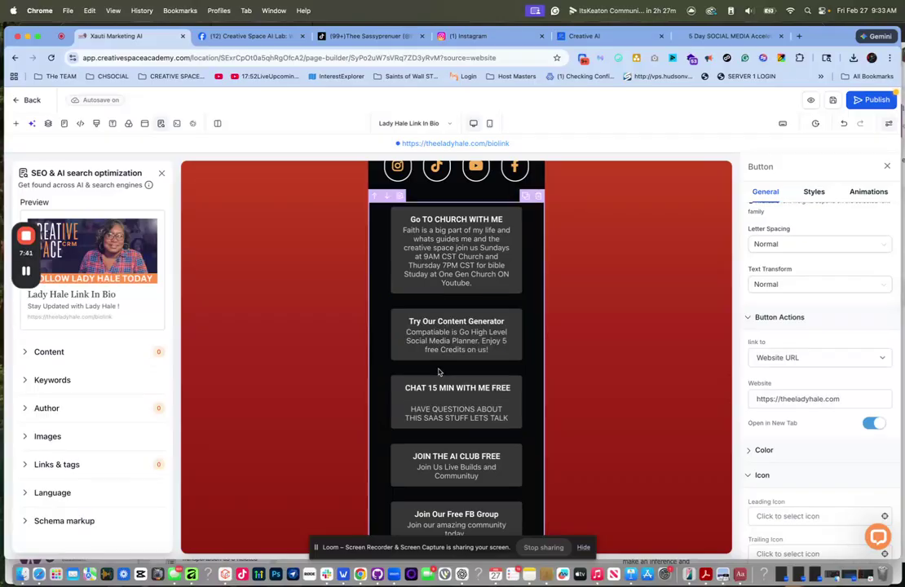
- Delete the Creative Systems Accelerator button
scroll(438, 372, "down", 5)
scroll(434, 392, "down", 5)
left_click(438, 380)
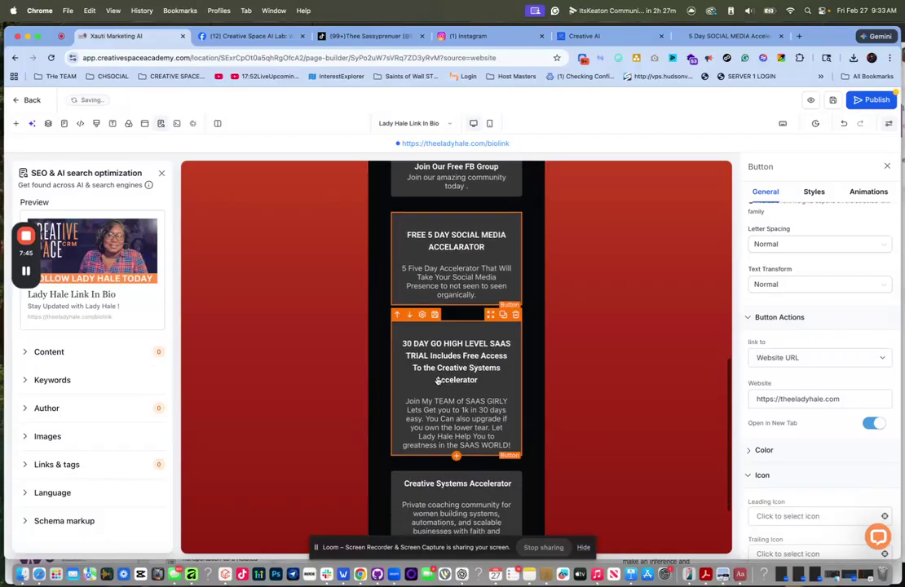
scroll(434, 383, "down", 3)
left_click(430, 388)
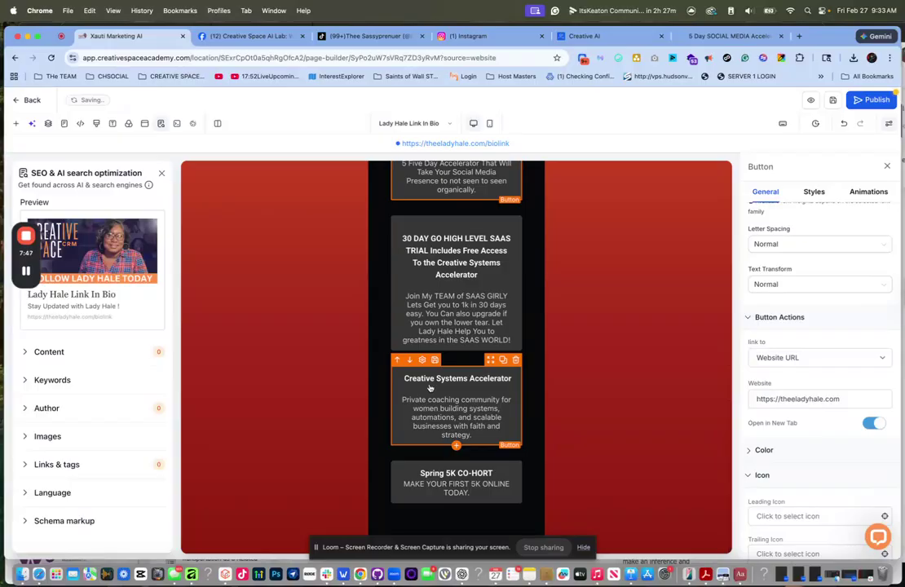
left_click(516, 360)
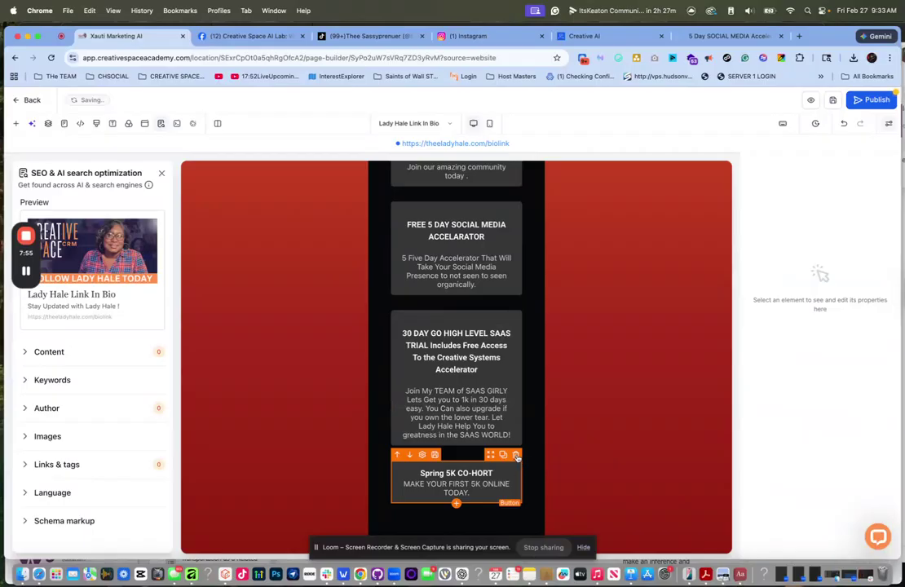
- Delete the Spring 5K CO-HORT button and review the remaining buttons on the page
left_click(515, 455)
scroll(462, 385, "up", 3)
scroll(461, 387, "up", 5)
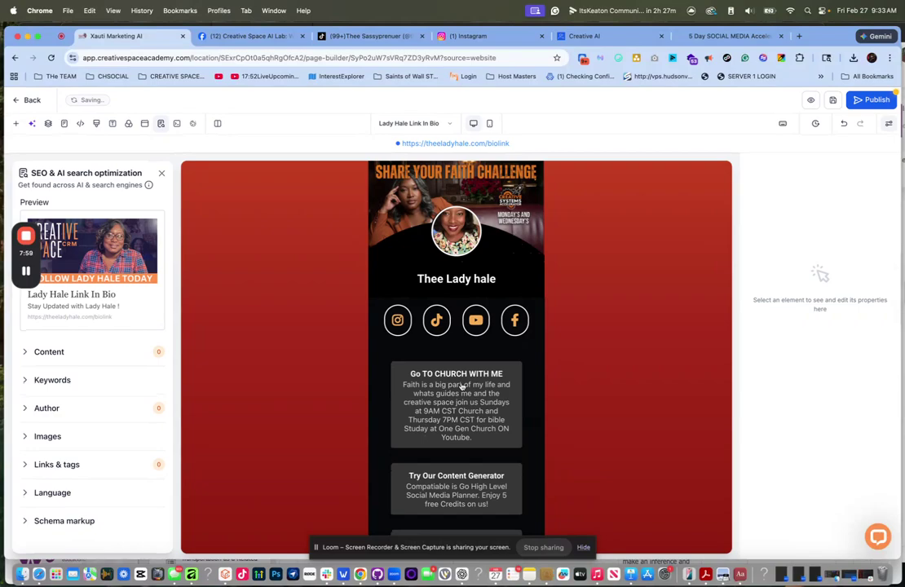
scroll(461, 386, "down", 5)
scroll(461, 361, "down", 3)
scroll(461, 361, "up", 6)
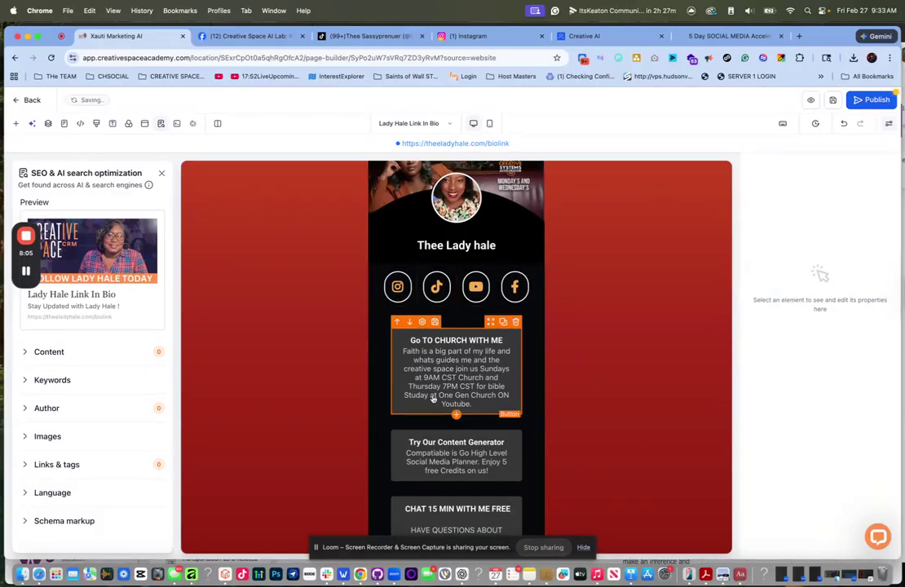
scroll(433, 398, "down", 5)
scroll(433, 398, "up", 5)
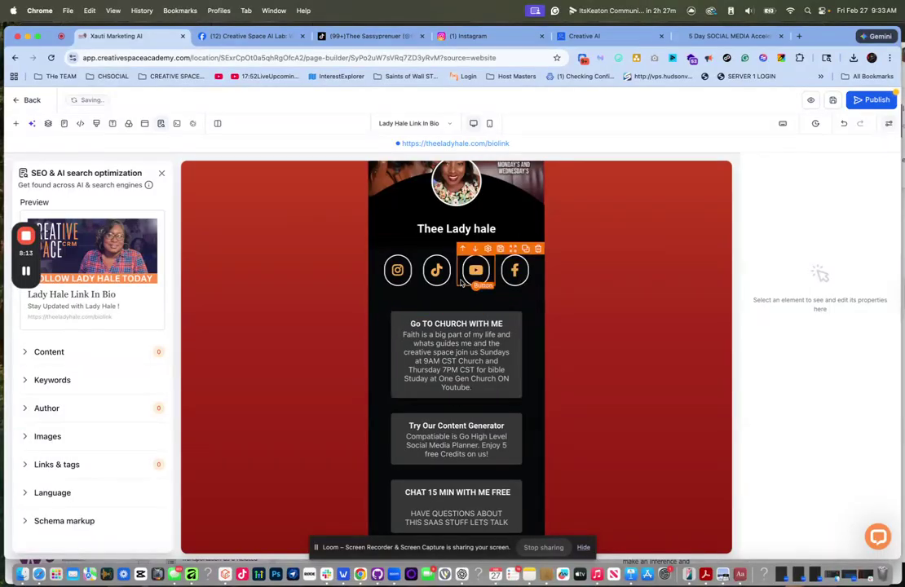
- Set the Facebook icon button's color to orange after trying navy and red
left_click(515, 270)
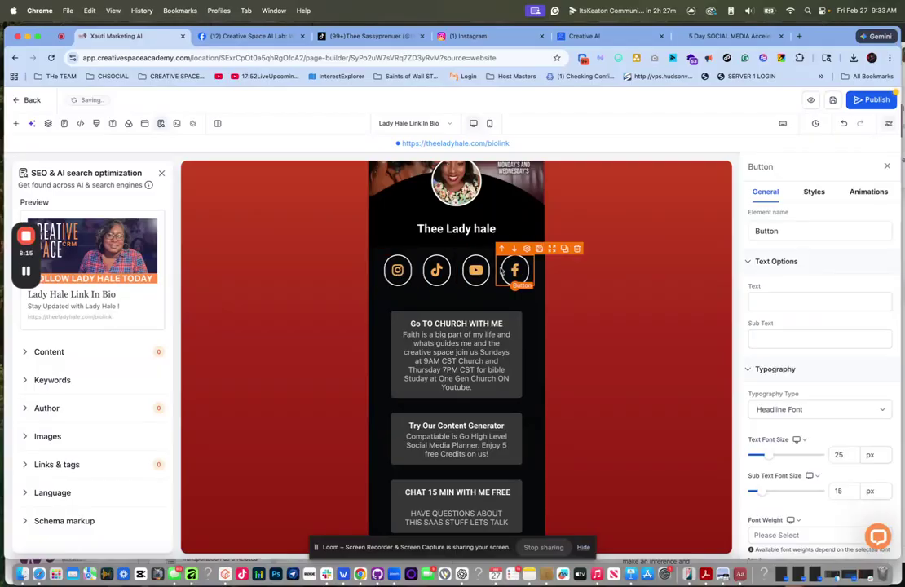
scroll(816, 409, "down", 10)
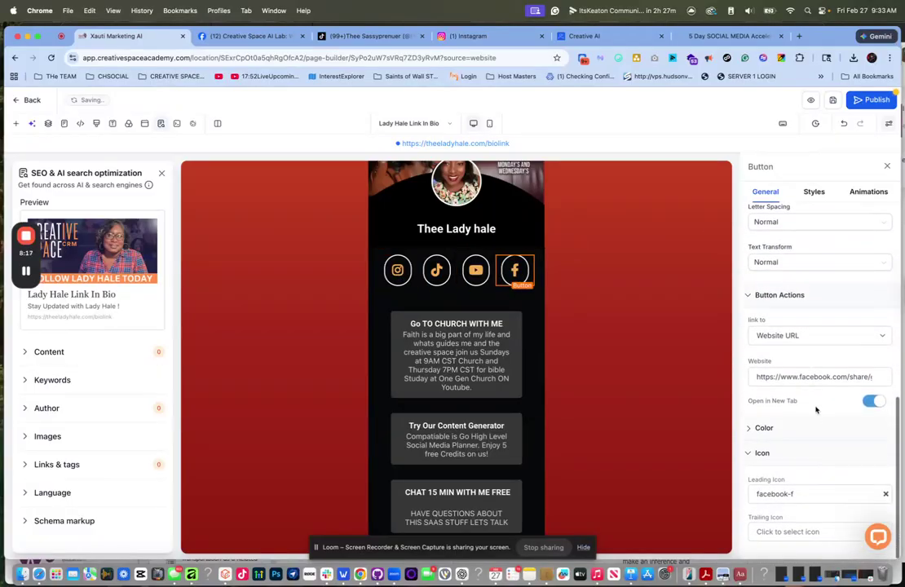
left_click(755, 419)
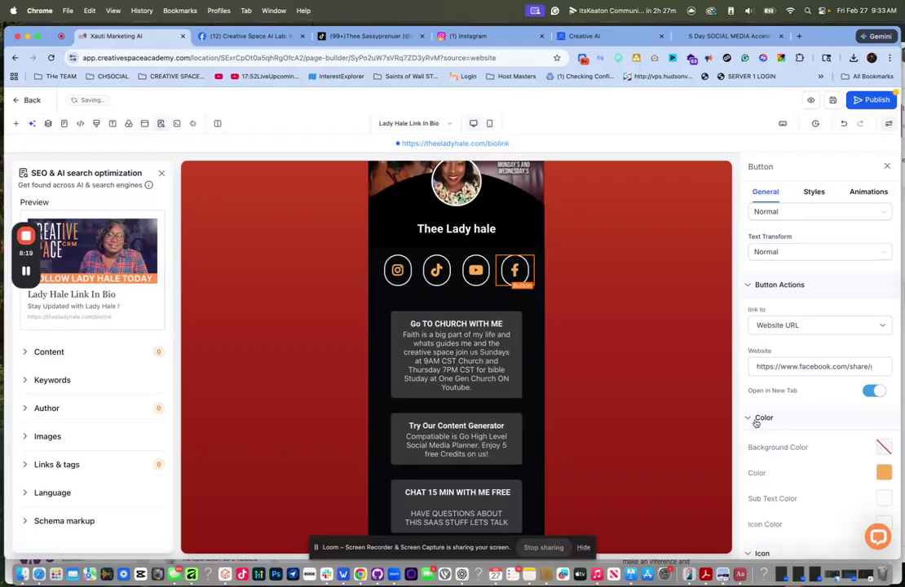
left_click(884, 473)
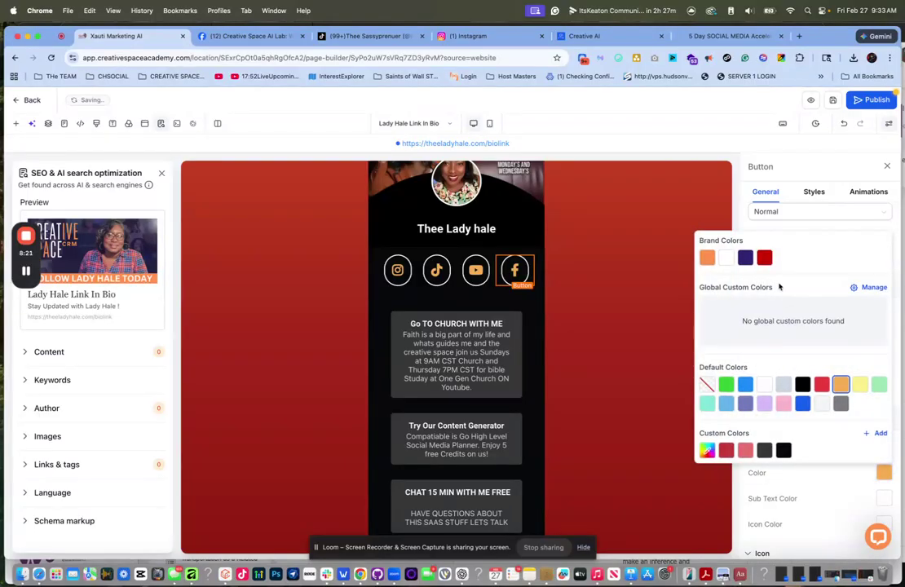
left_click(745, 259)
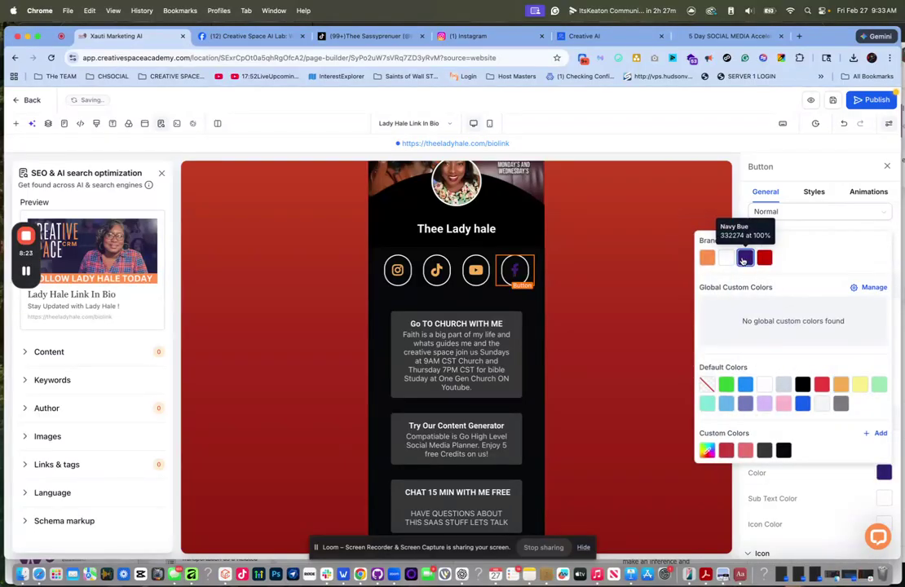
left_click(764, 259)
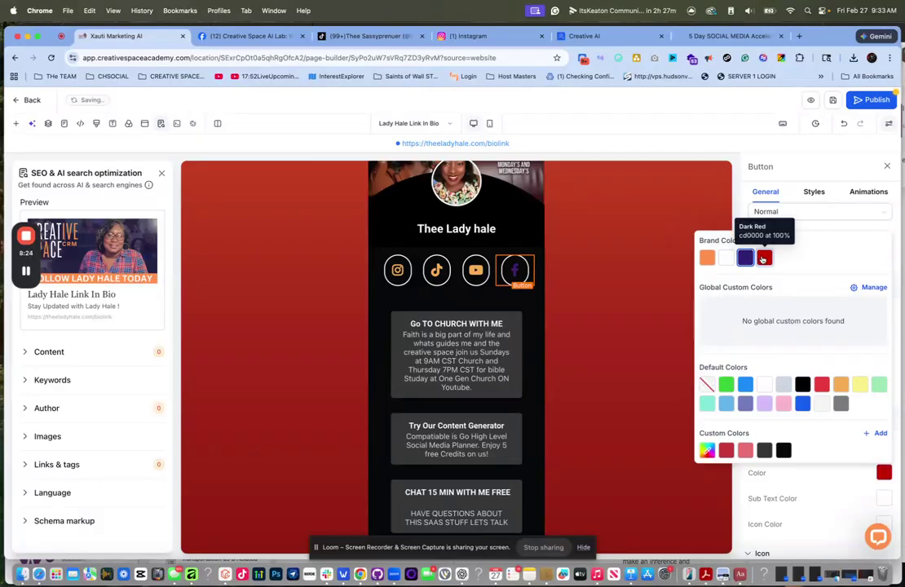
left_click(707, 259)
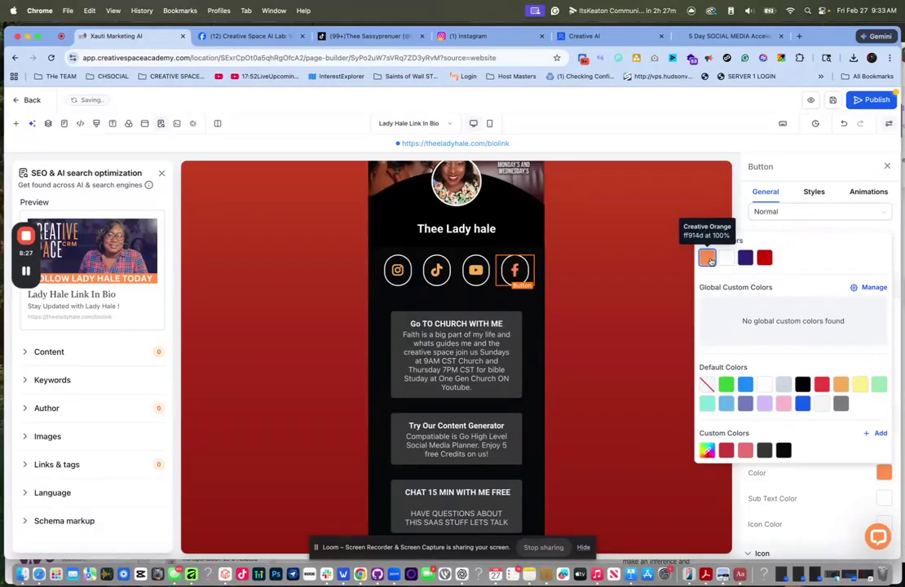
left_click(687, 259)
- Give the YouTube, TikTok and Instagram icon buttons the same orange color
left_click(881, 471)
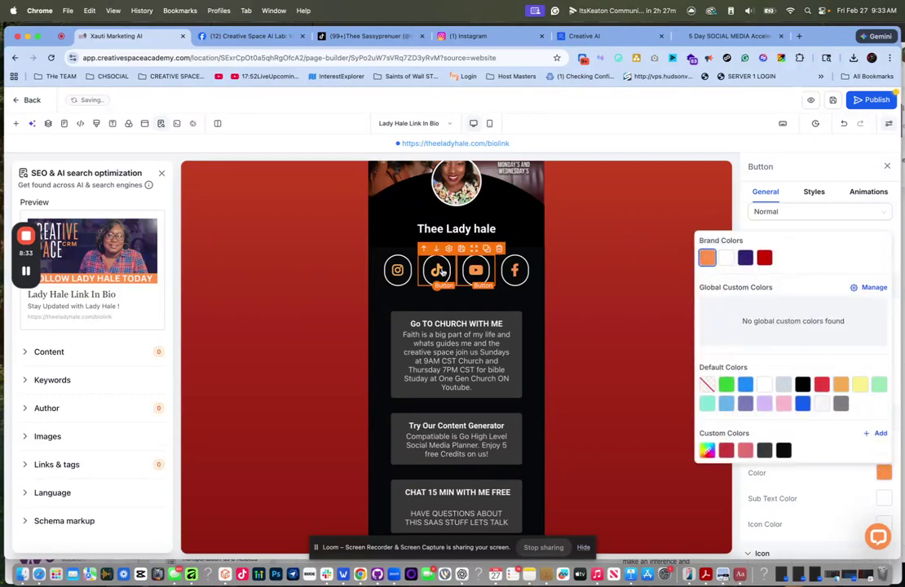
left_click(438, 271)
left_click(885, 471)
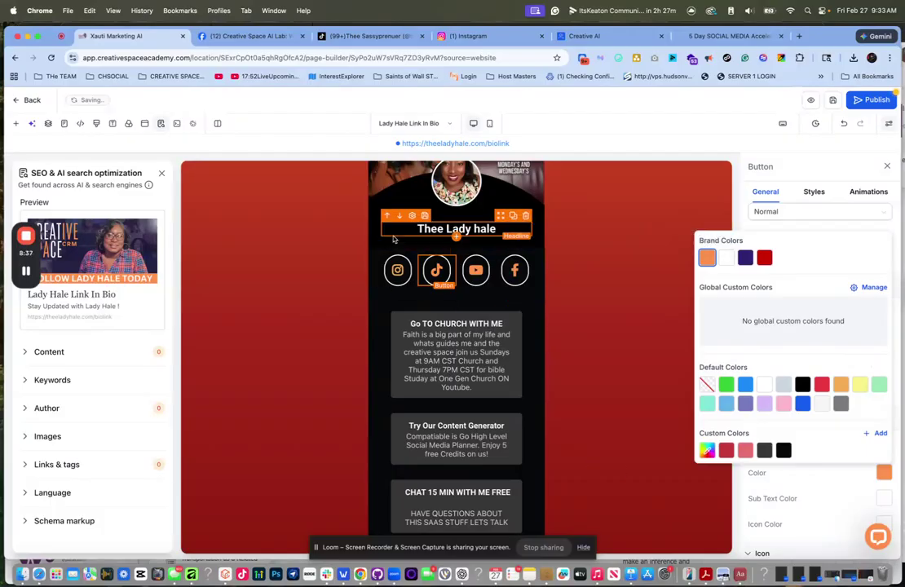
left_click(397, 270)
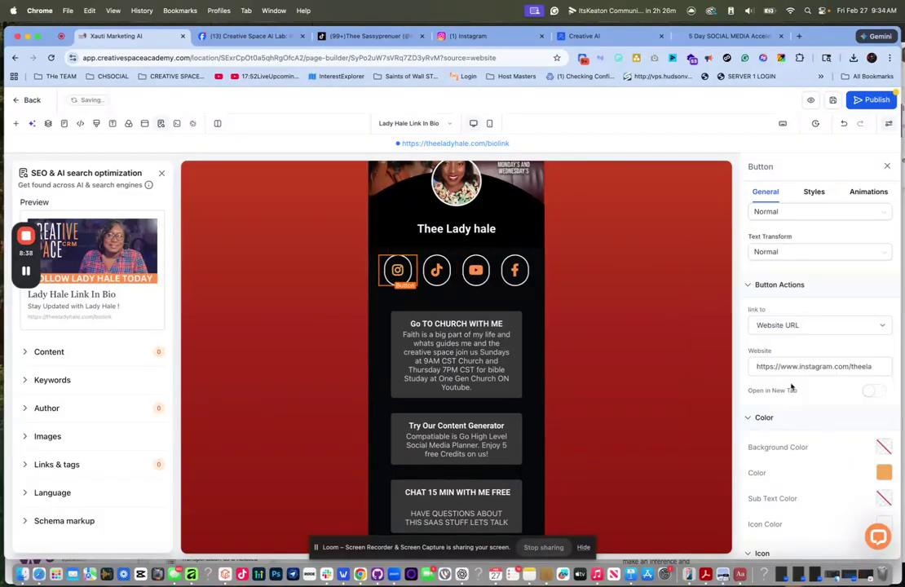
left_click(884, 473)
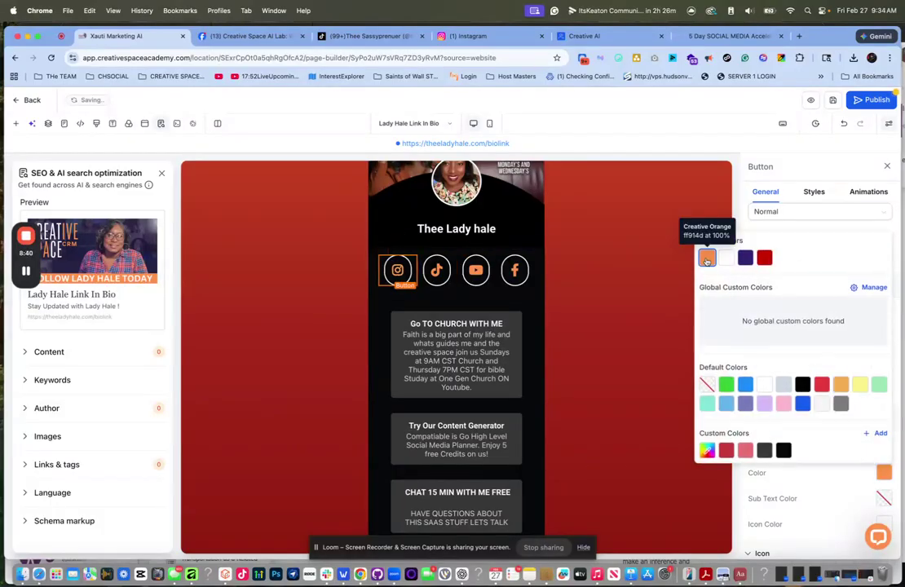
left_click(793, 163)
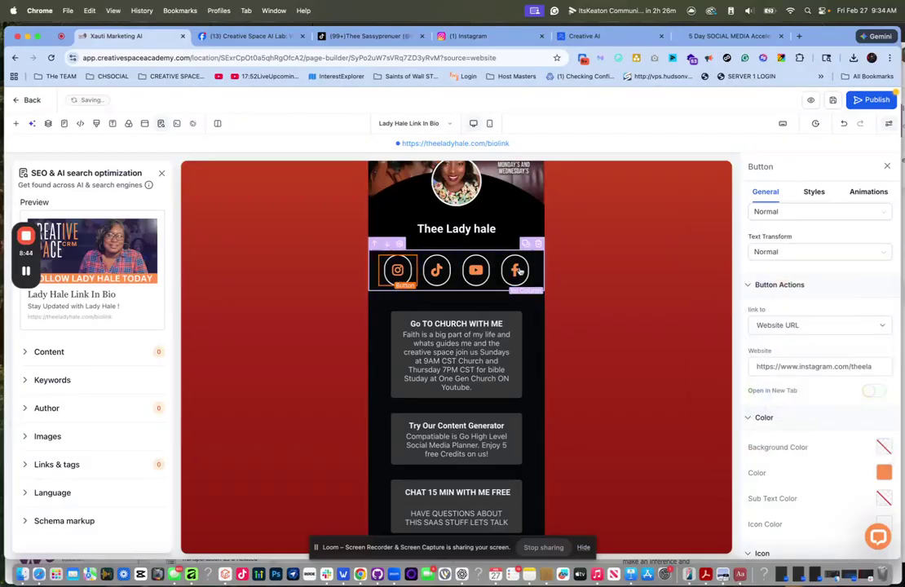
scroll(453, 263, "up", 1)
scroll(454, 262, "down", 1)
scroll(454, 262, "down", 5)
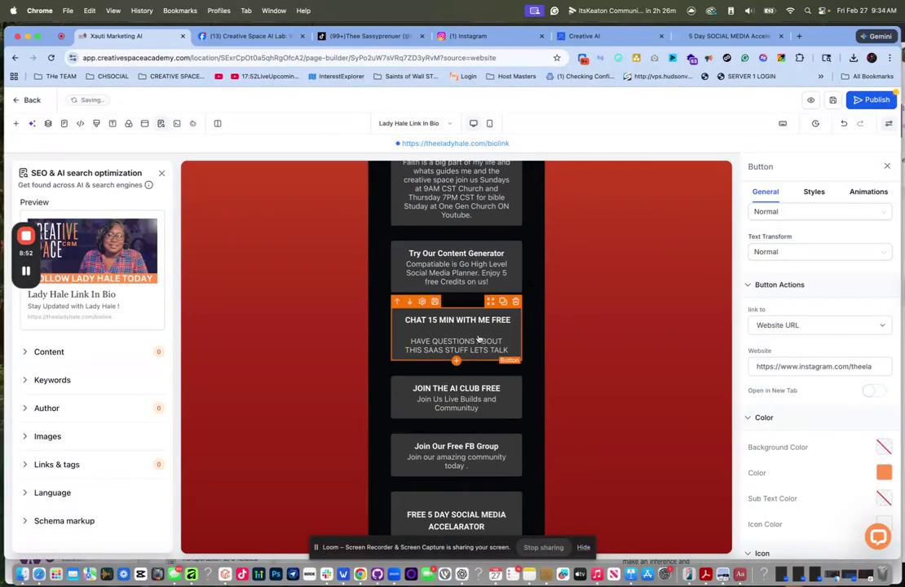
scroll(456, 384, "down", 6)
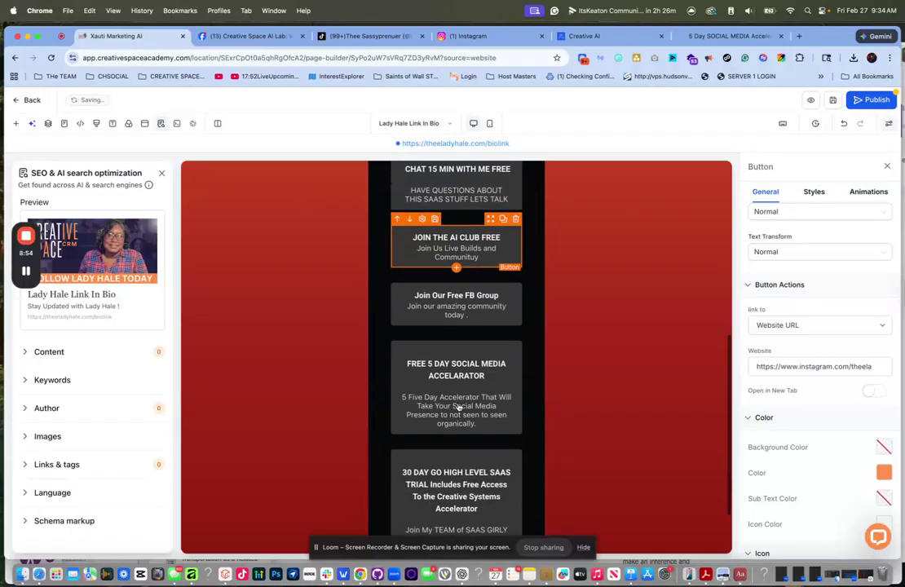
scroll(470, 343, "up", 5)
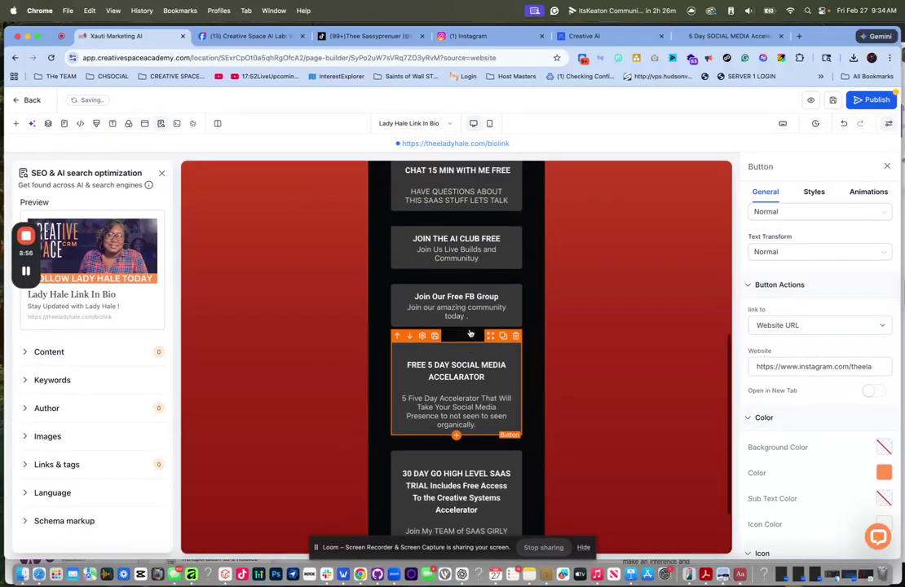
scroll(471, 326, "up", 5)
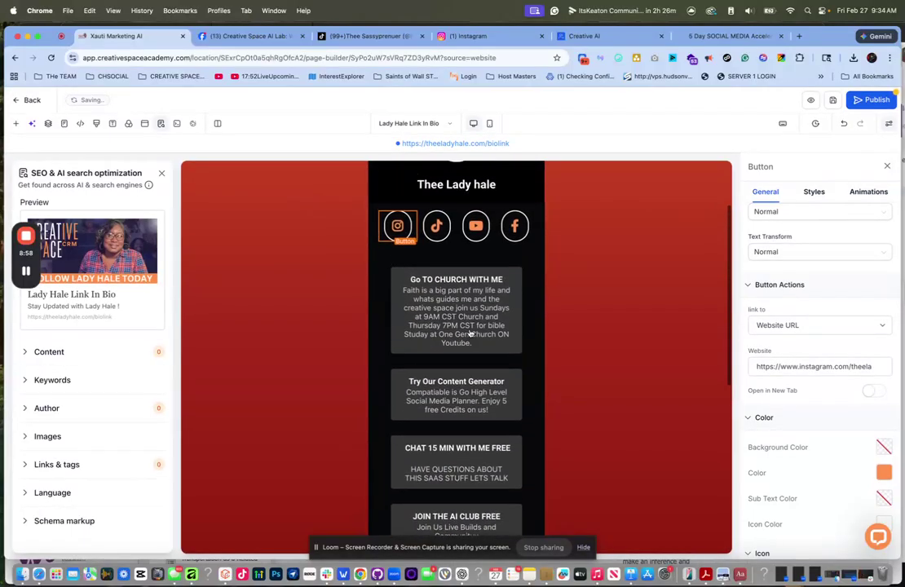
scroll(476, 291, "up", 1)
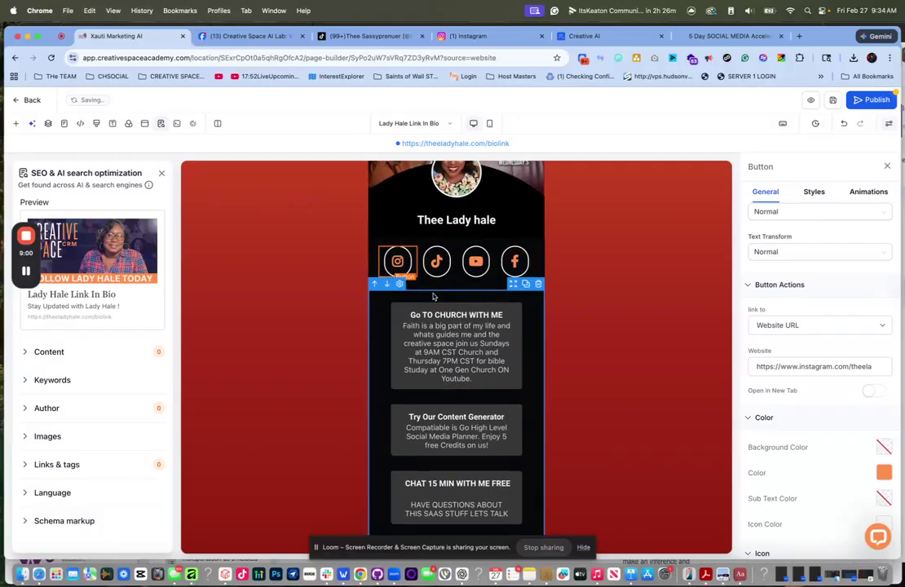
- Duplicate the Go TO CHURCH WITH ME button and select the copy below it
left_click(503, 297)
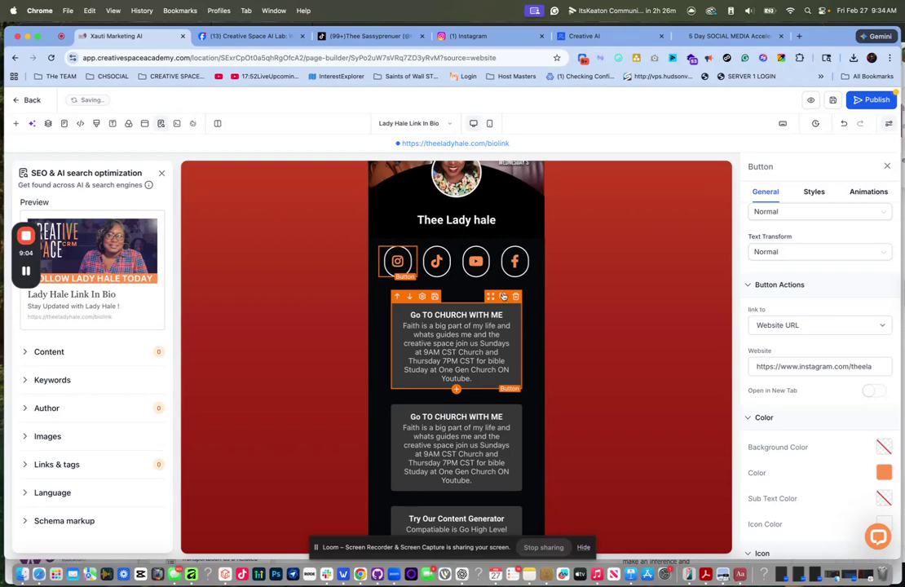
left_click(449, 456)
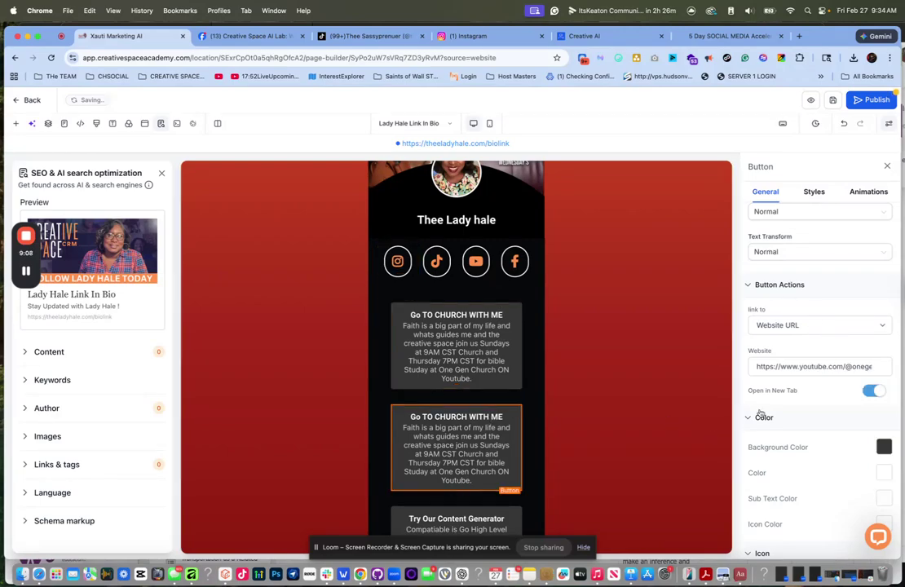
scroll(825, 408, "down", 2)
scroll(824, 409, "up", 4)
scroll(824, 409, "up", 5)
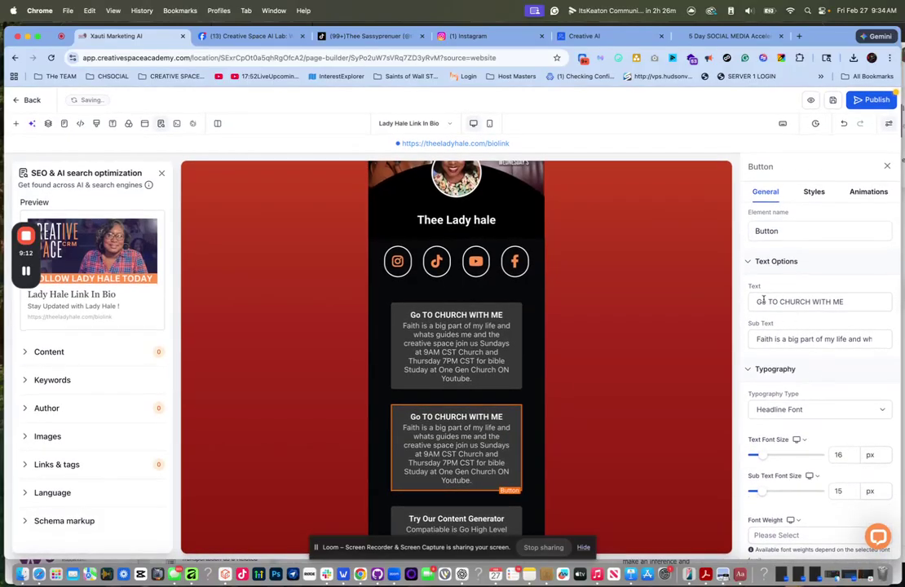
- Change the copied button's headline to 'Sign Up To Share Your Faith'
triple_click(762, 301)
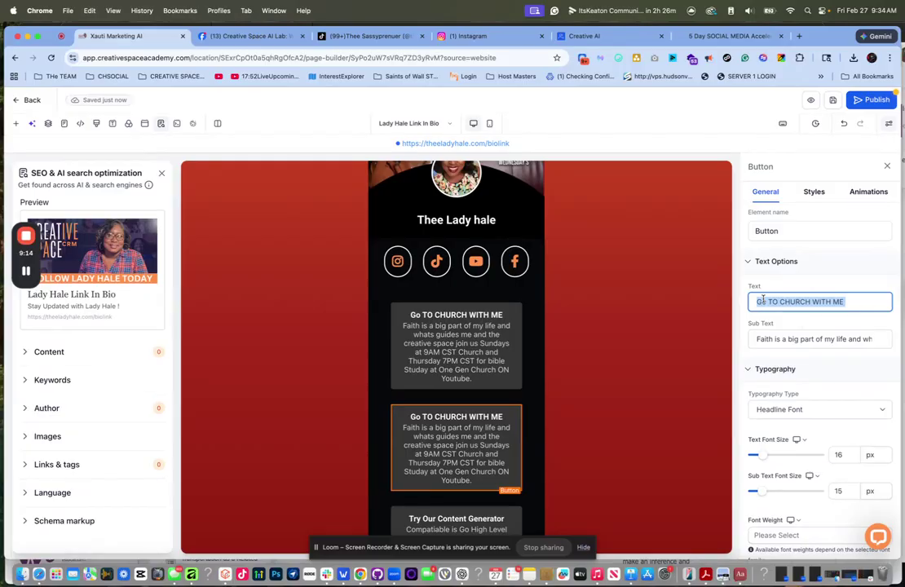
type("S")
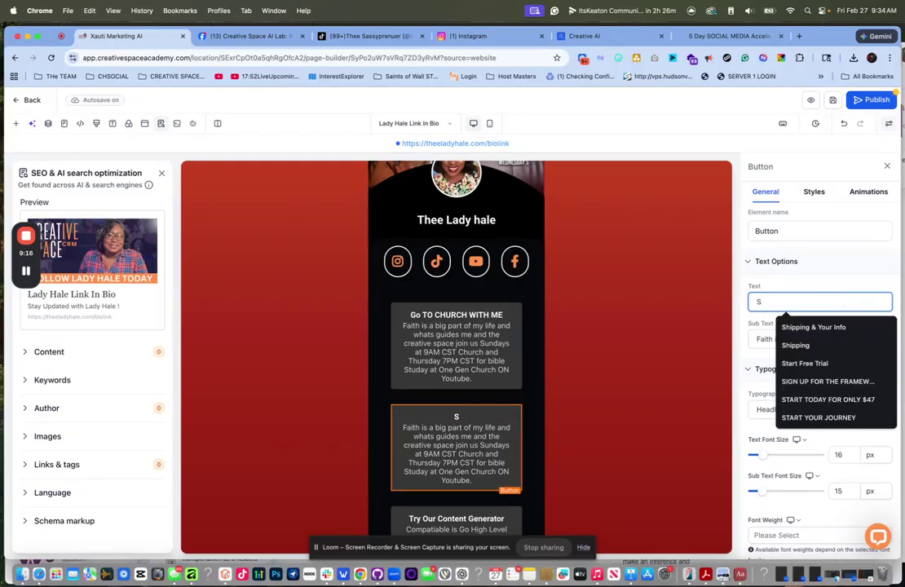
type("har")
key("BackSpace")
key("BackSpace")
key("BackSpace")
key("BackSpace")
type("Pa")
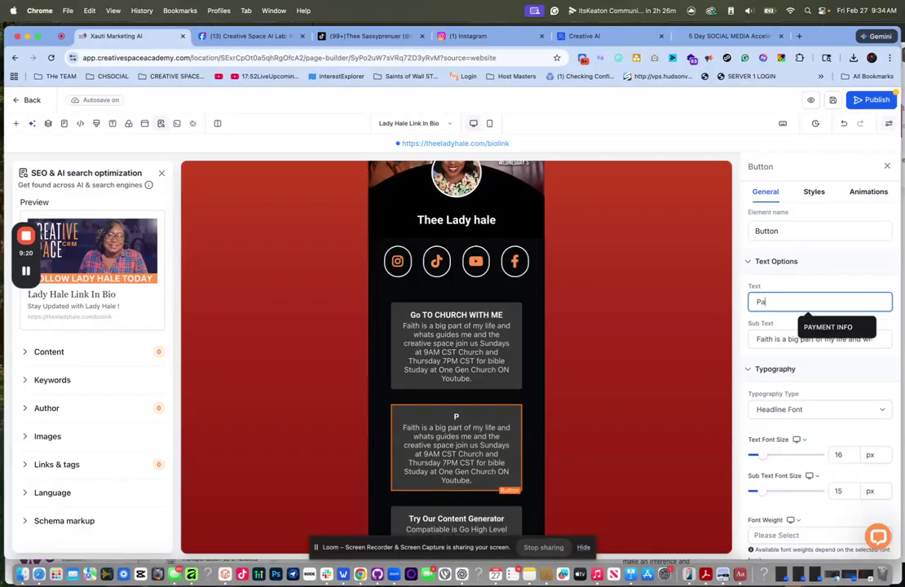
key("BackSpace")
key("BackSpace")
type("Sign")
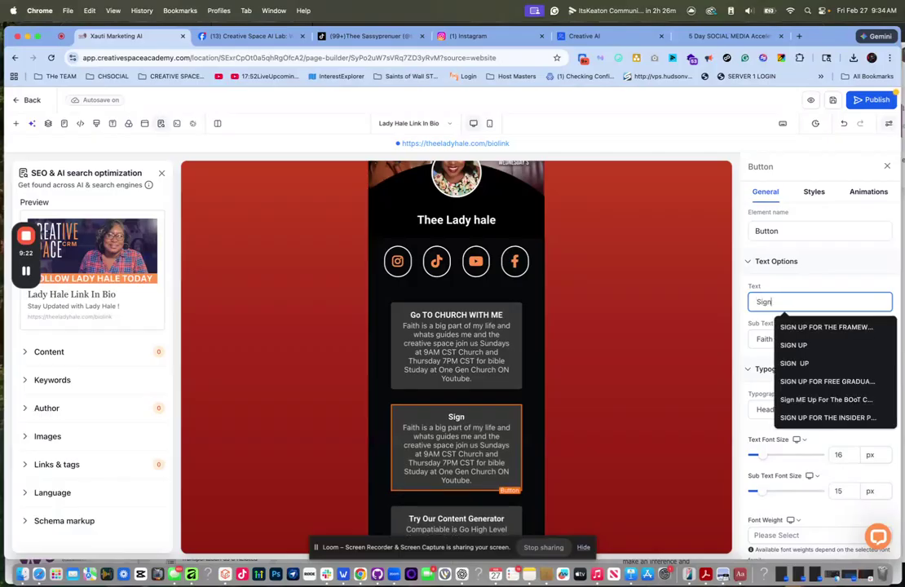
type(" Up To Share Your Faith")
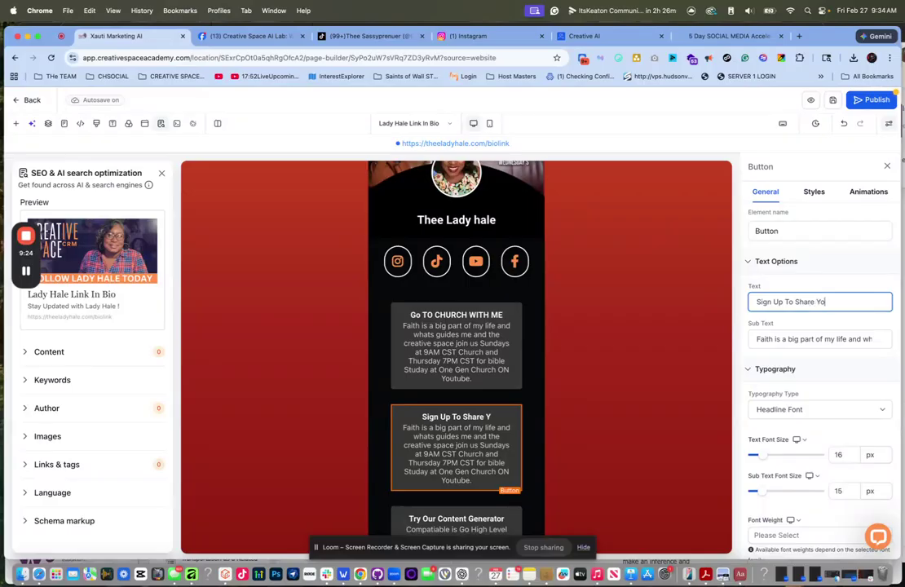
- Replace its sub text with the business-owner faith-community blurb ending 'Sign up Today and Share your Faith!'
left_click(811, 340)
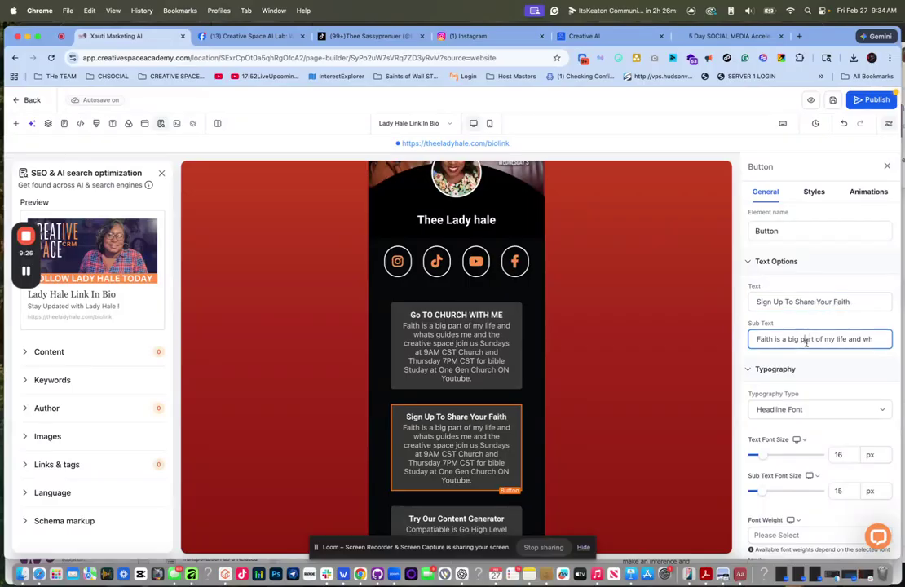
triple_click(807, 342)
key("BackSpace")
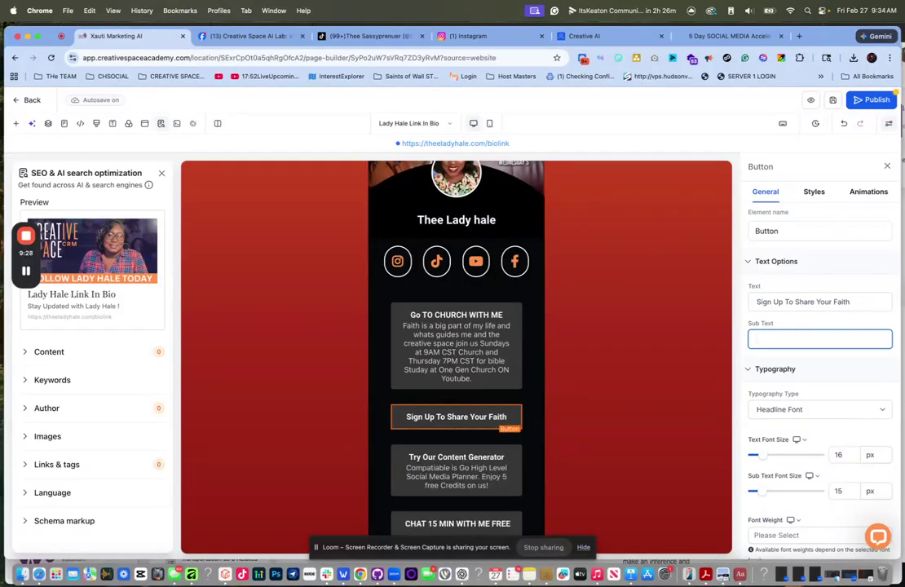
type("Are you a bu")
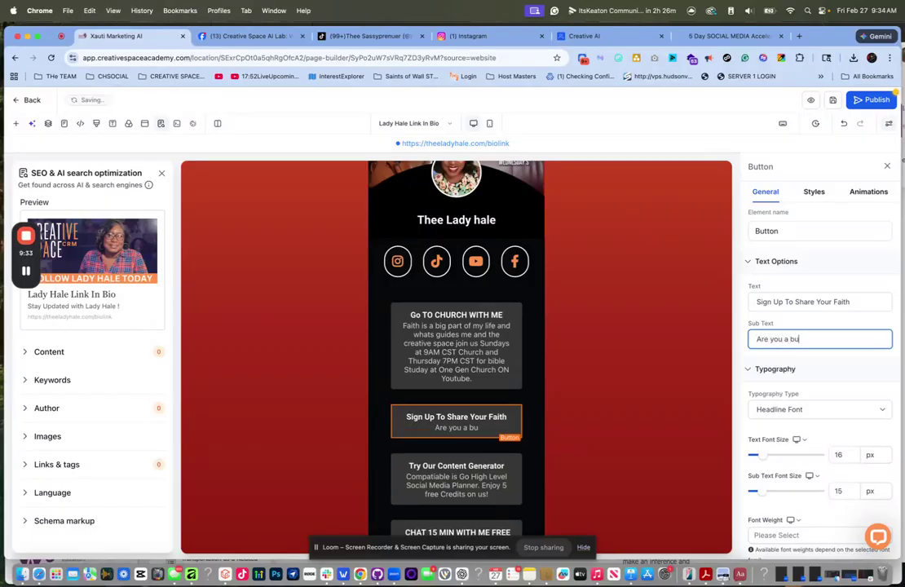
type("siness owner that is")
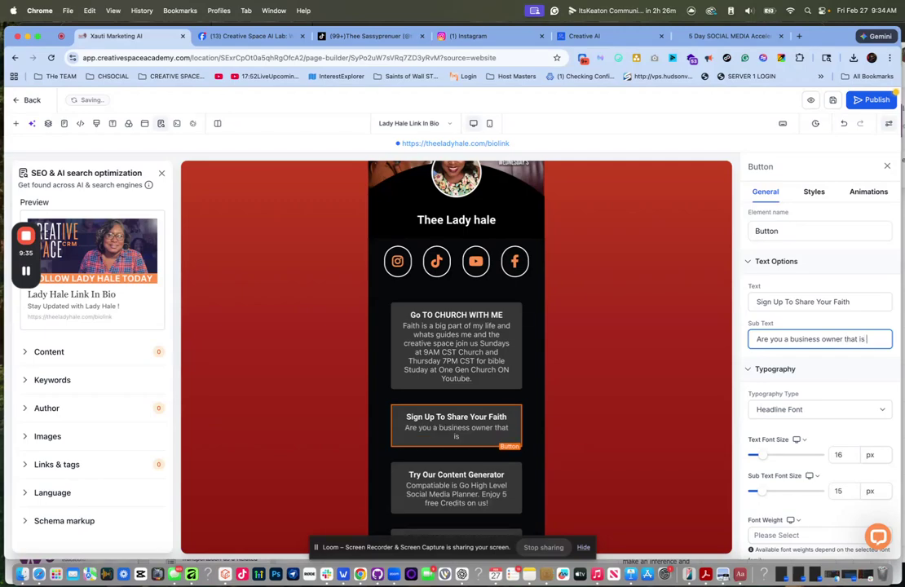
type(" looking for a community to")
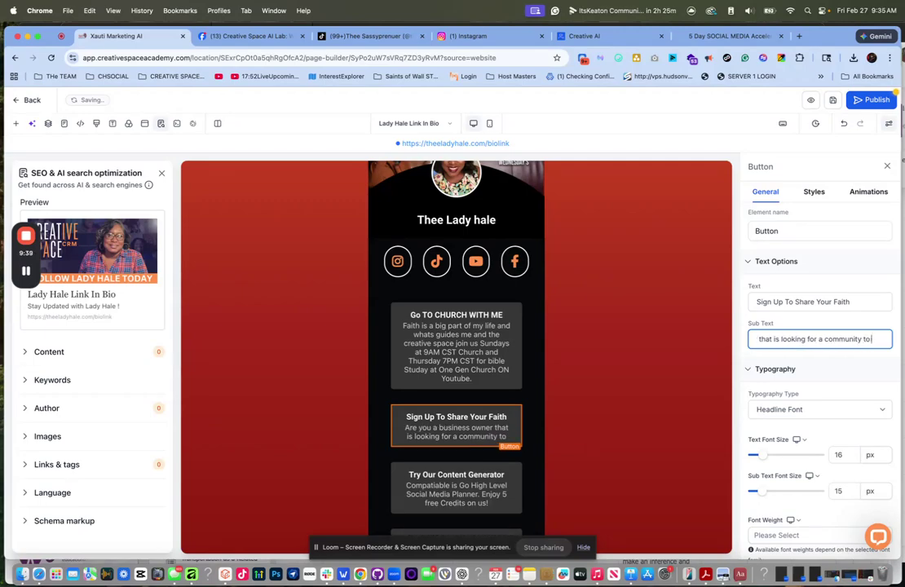
type(" share your faith")
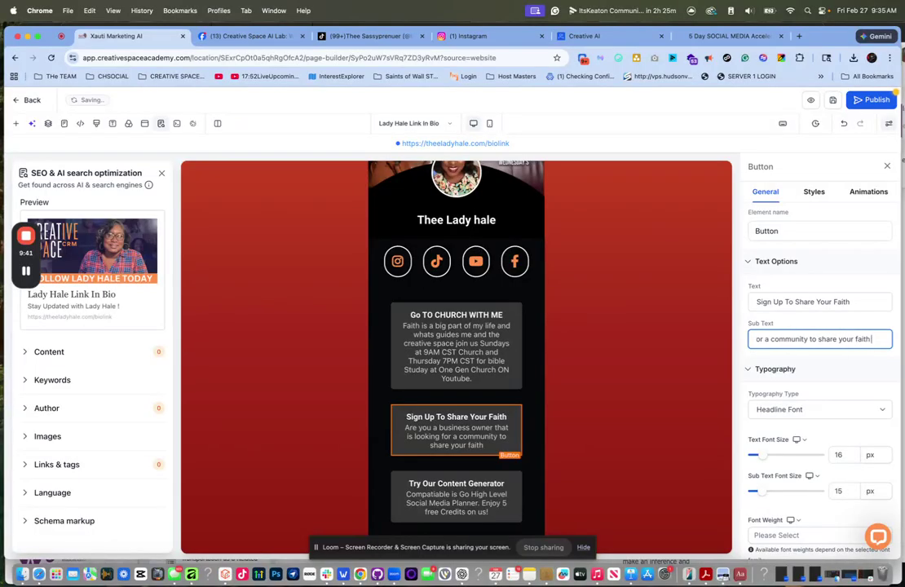
type(" with like minded bel")
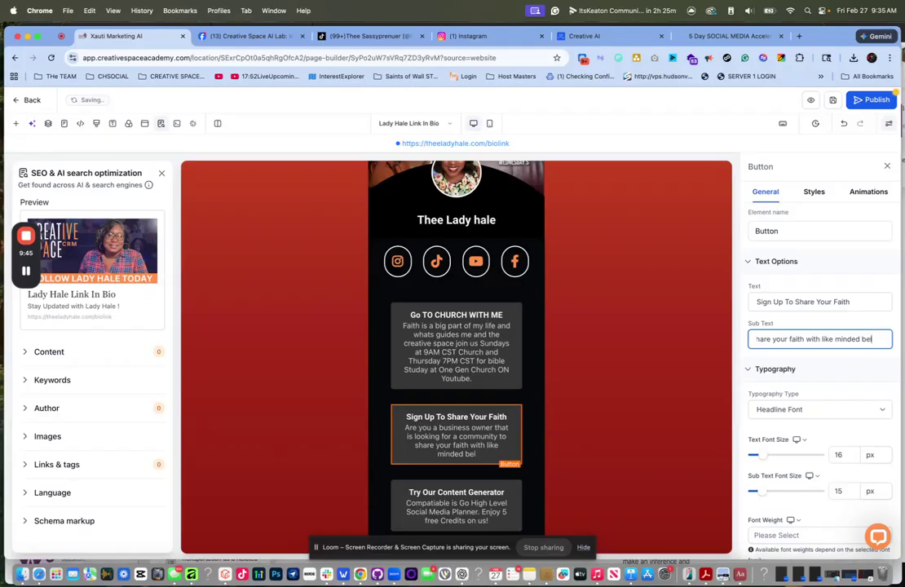
type("ivers.")
key("BackSpace")
type("Sign up Today")
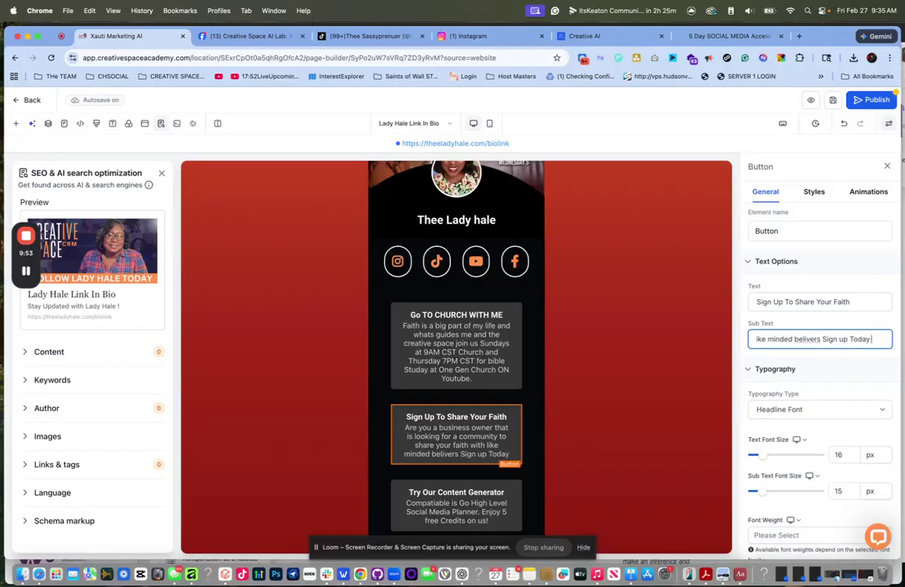
type(" and Share your Faith!")
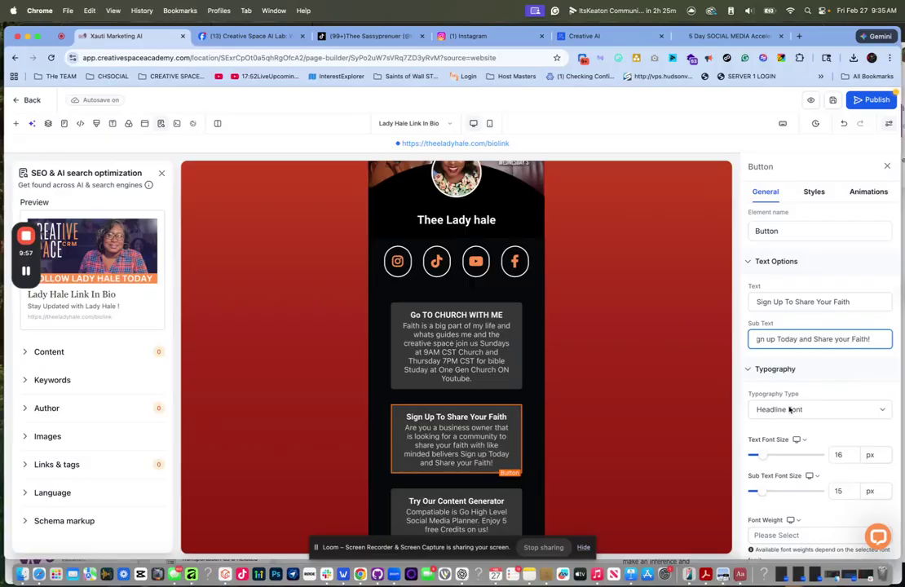
- Clear the copied button's YouTube website link
scroll(789, 409, "down", 12)
left_click(795, 372)
key("super+a")
key("BackSpace")
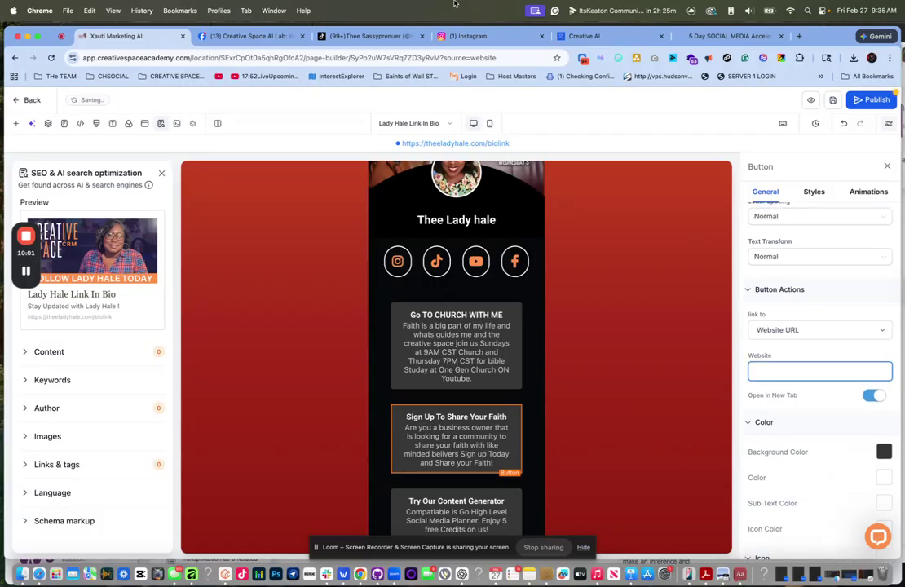
- Open the featured Facebook group post and find the speaker sign-up link in its comments
left_click(232, 36)
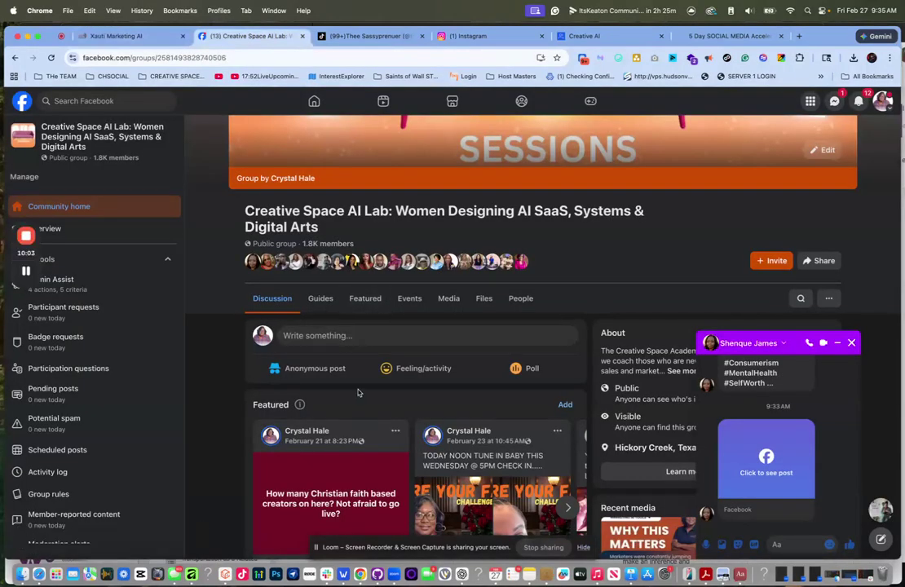
scroll(358, 393, "down", 3)
left_click(349, 343)
scroll(392, 373, "down", 10)
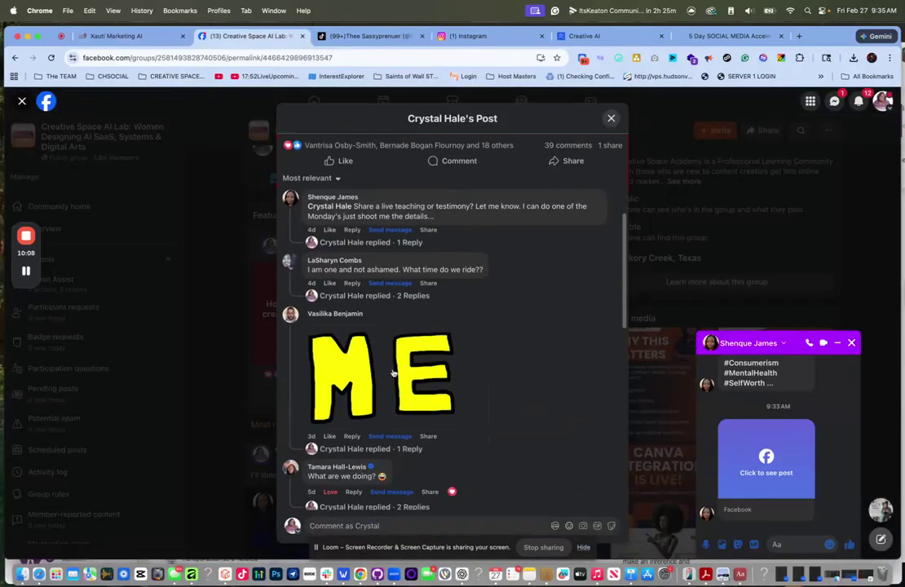
scroll(393, 373, "down", 10)
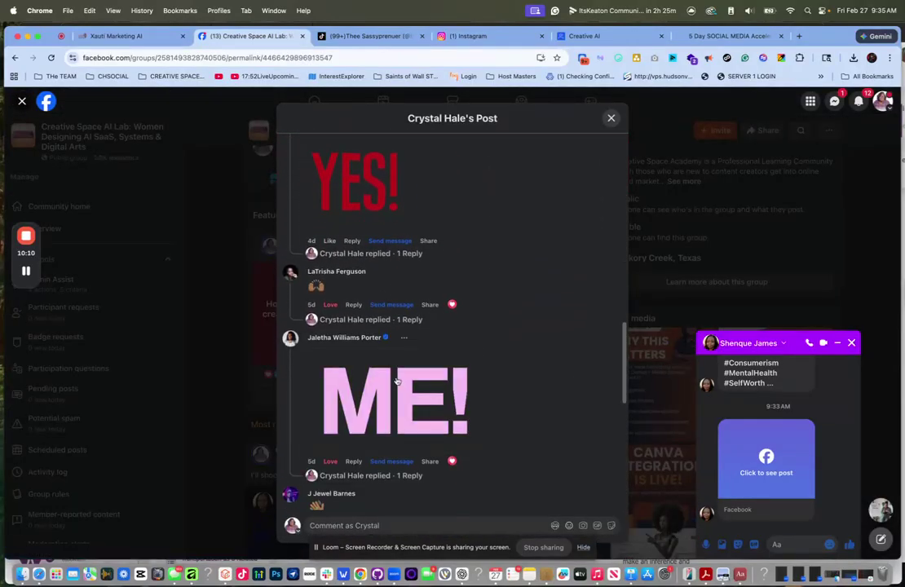
scroll(401, 397, "down", 3)
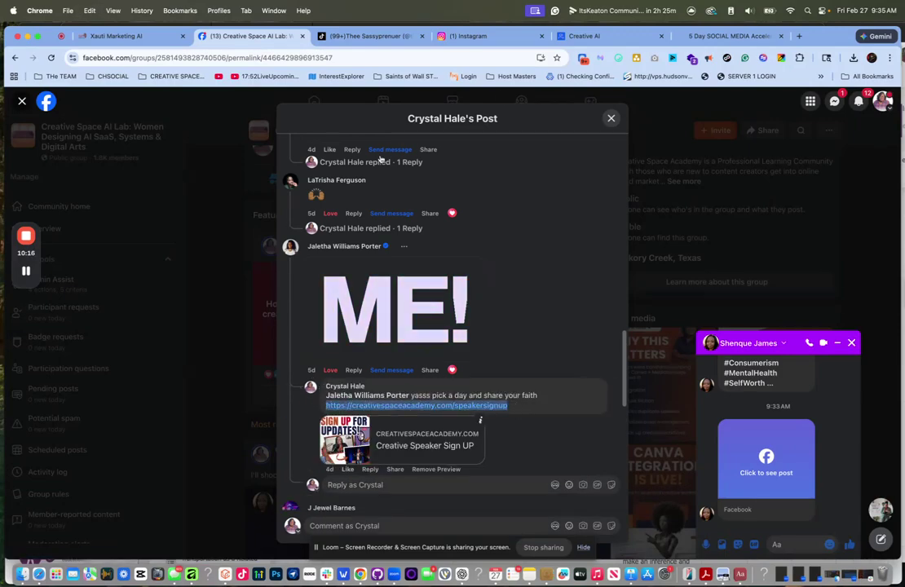
- Load the speaker sign-up link in the accelerator tab
left_click(730, 36)
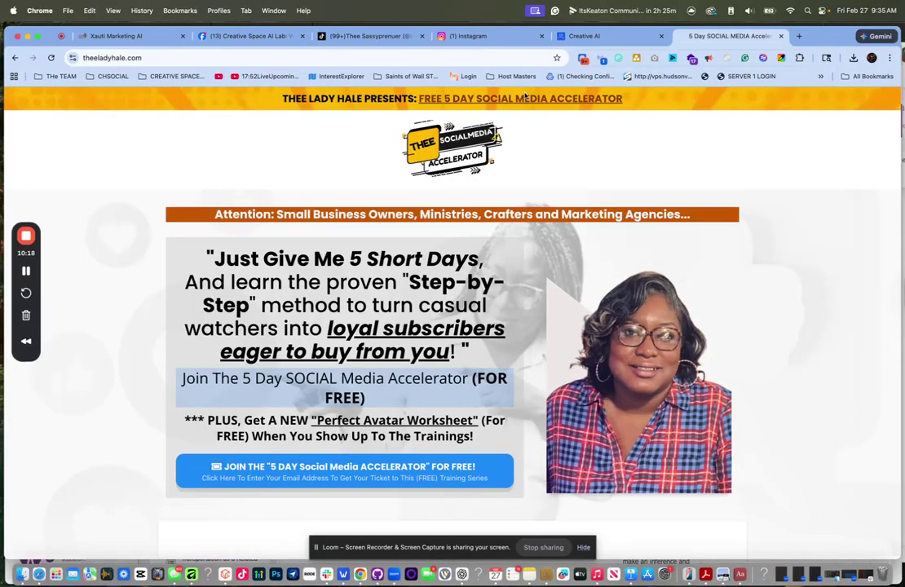
left_click(366, 61)
type("https://creativespaceacademy.com/speakersignup")
key("Return")
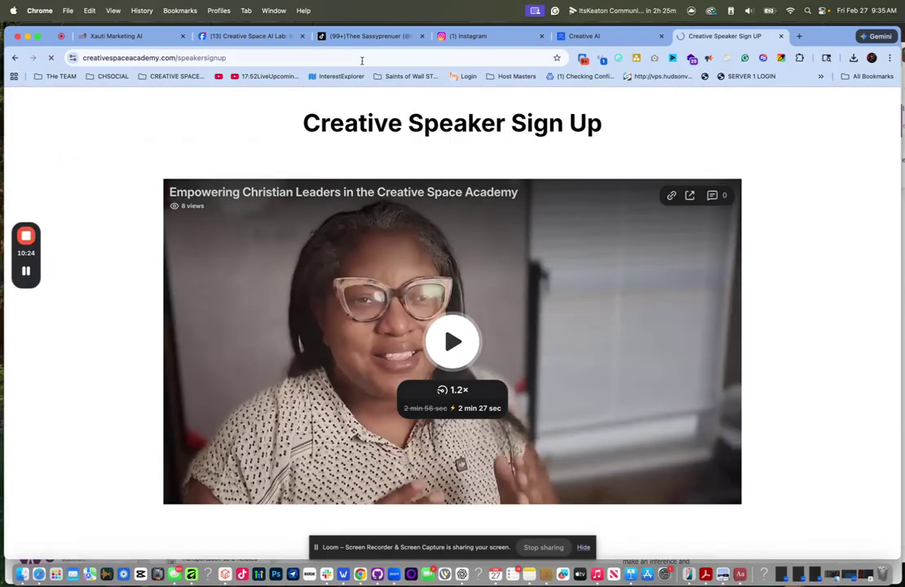
- Link the Share Your Faith button to the pasted speaker sign-up URL, save, and attempt publishing
left_click(114, 36)
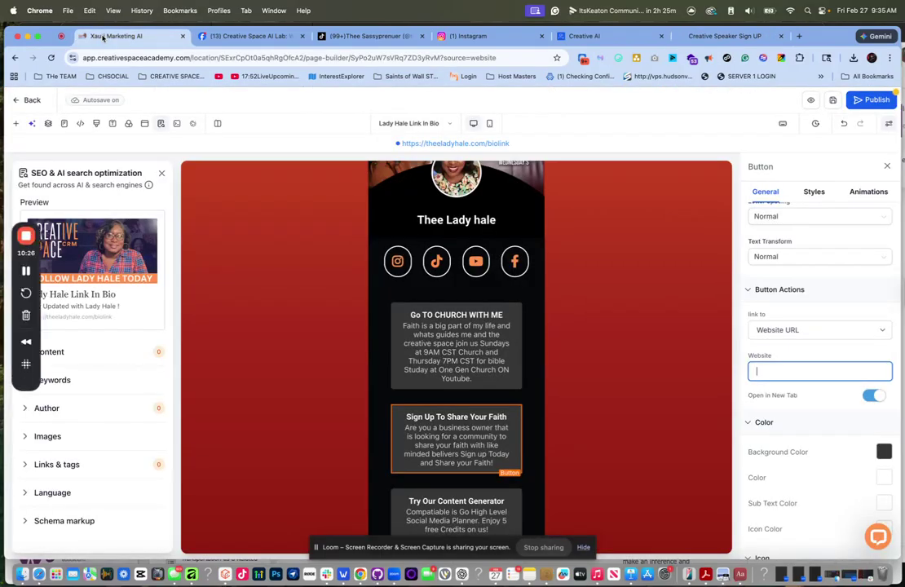
left_click(807, 371)
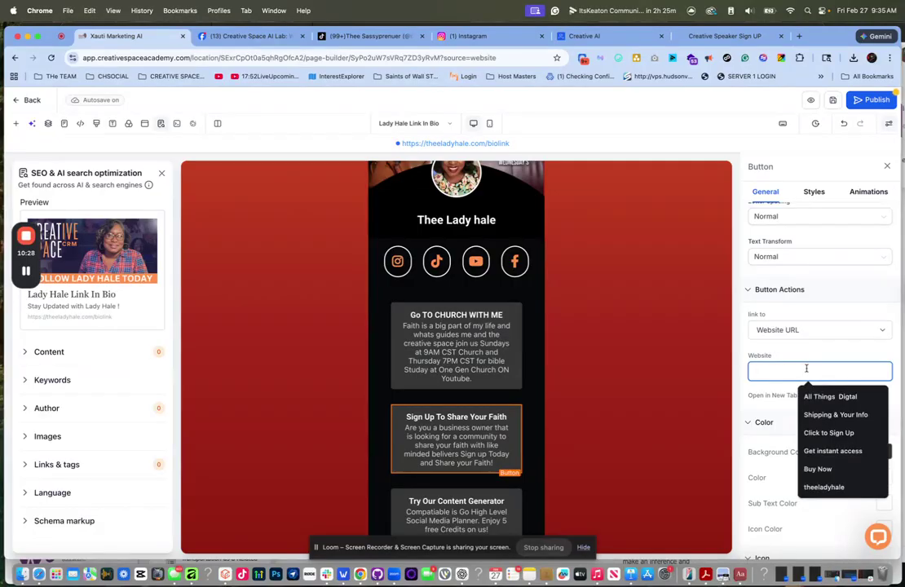
key("super+v")
left_click(834, 104)
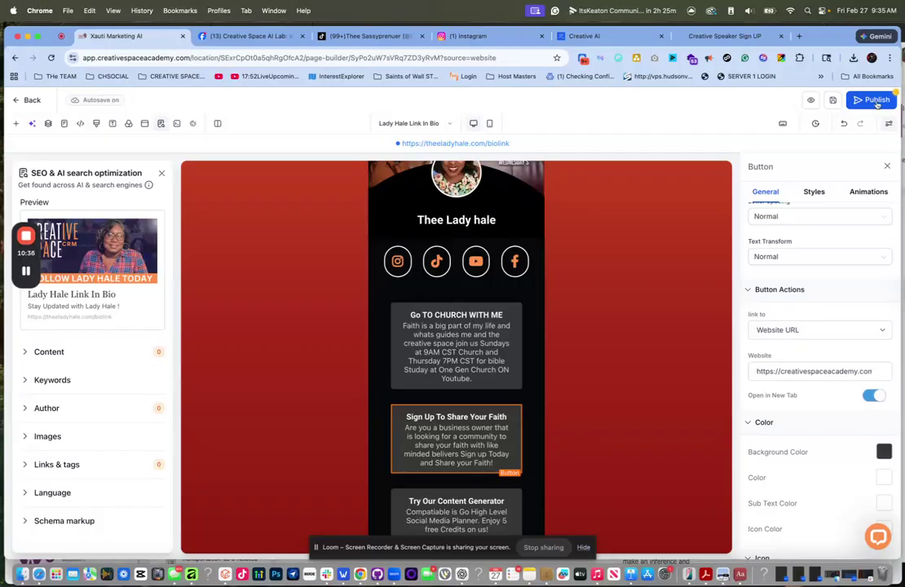
left_click(875, 101)
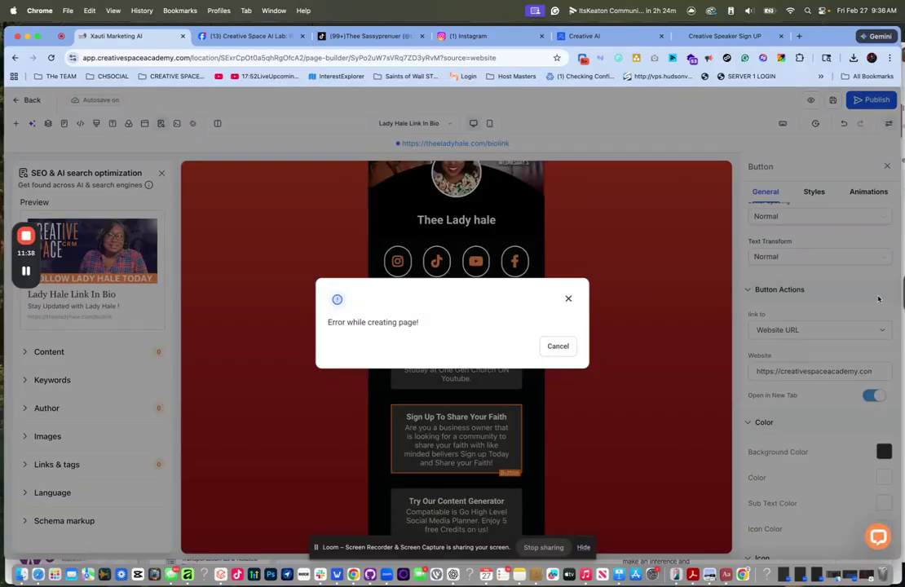
- Dismiss the 'Error while creating page!' alert and retry publishing, reaching the SEO settings
left_click(570, 298)
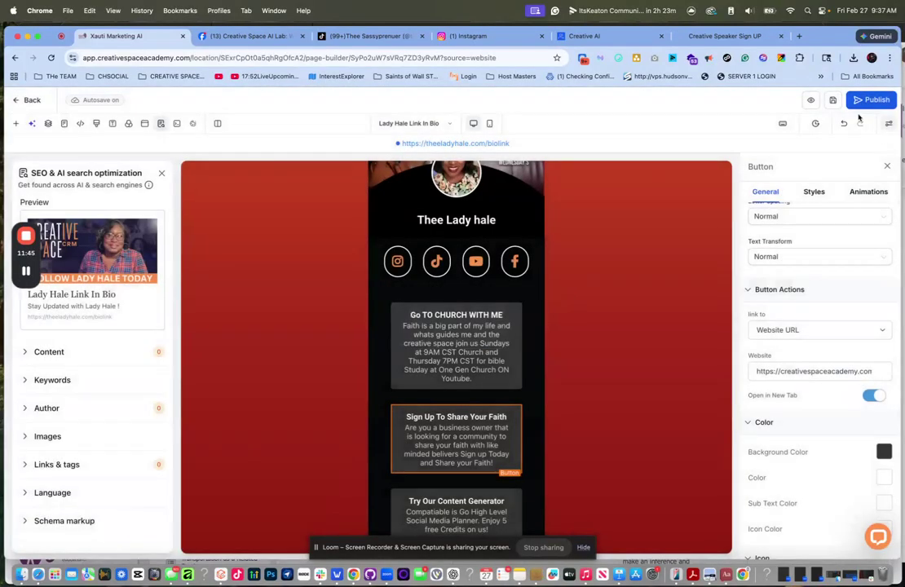
left_click(867, 100)
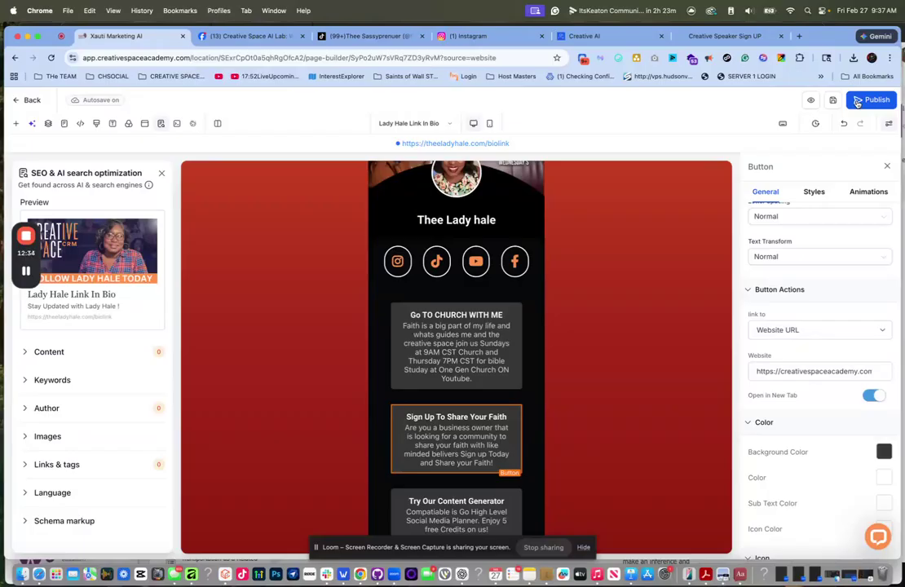
scroll(816, 408, "down", 3)
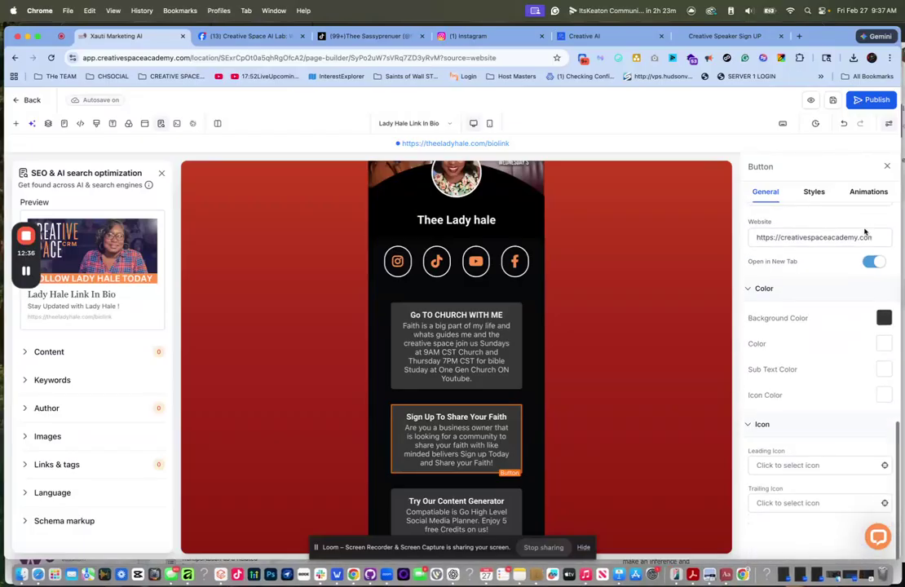
scroll(596, 308, "down", 10)
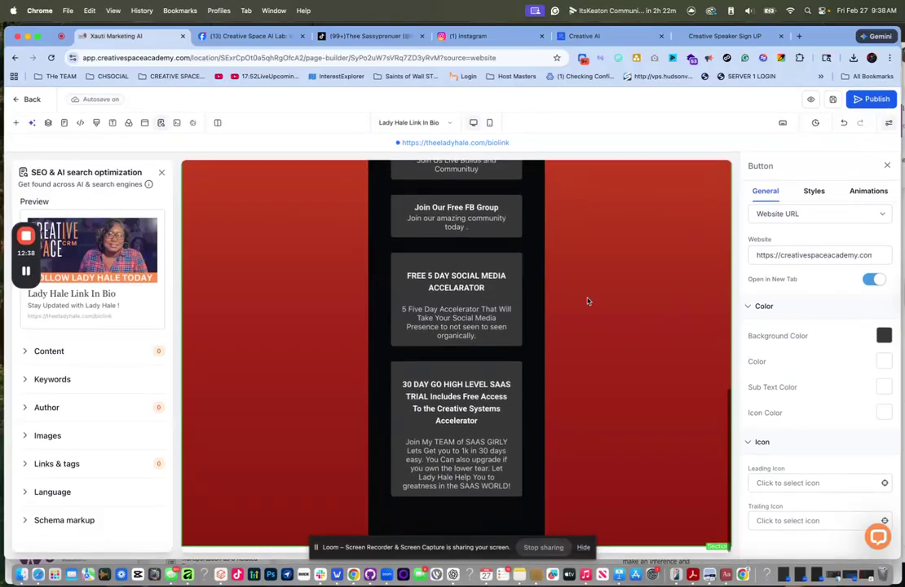
scroll(588, 301, "up", 4)
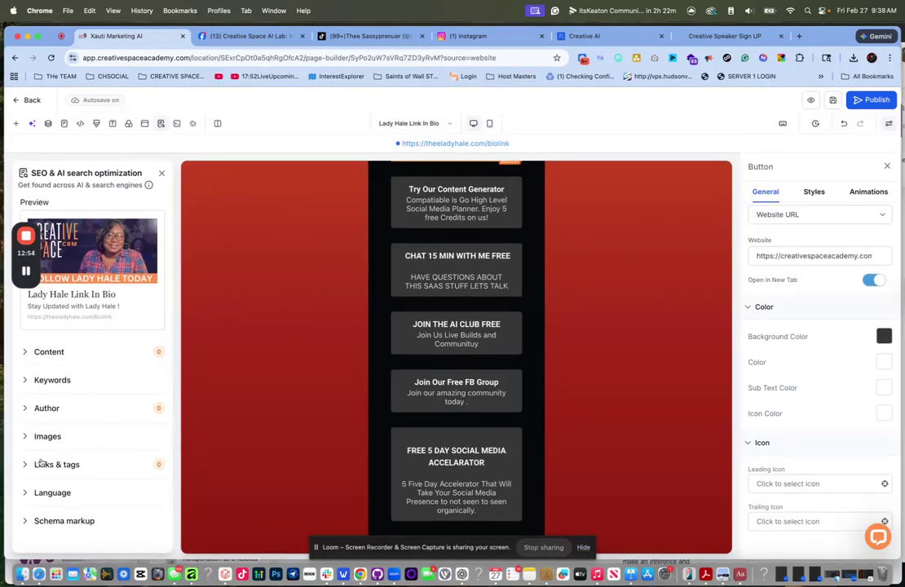
- Start an Educational Organization schema markup named 'Creative Space Academy'
left_click(29, 521)
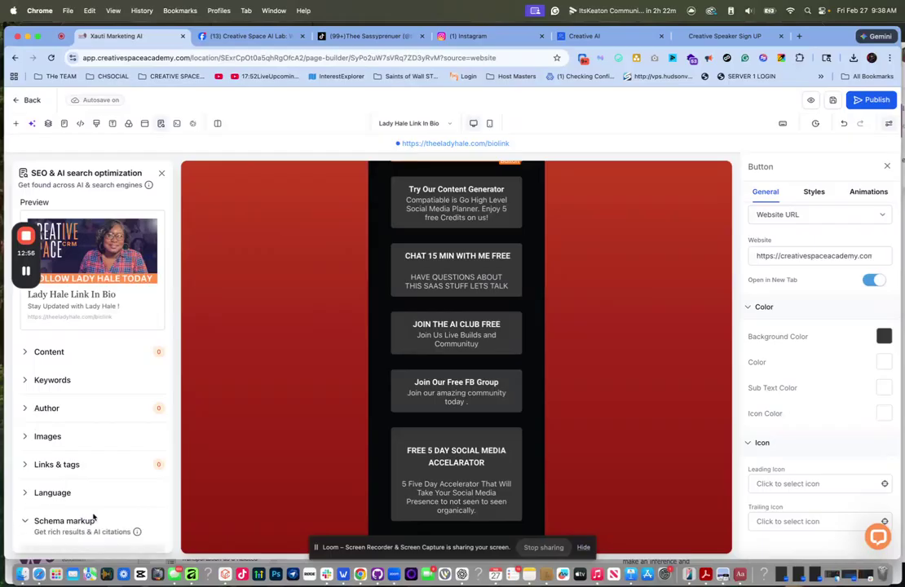
scroll(94, 511, "down", 2)
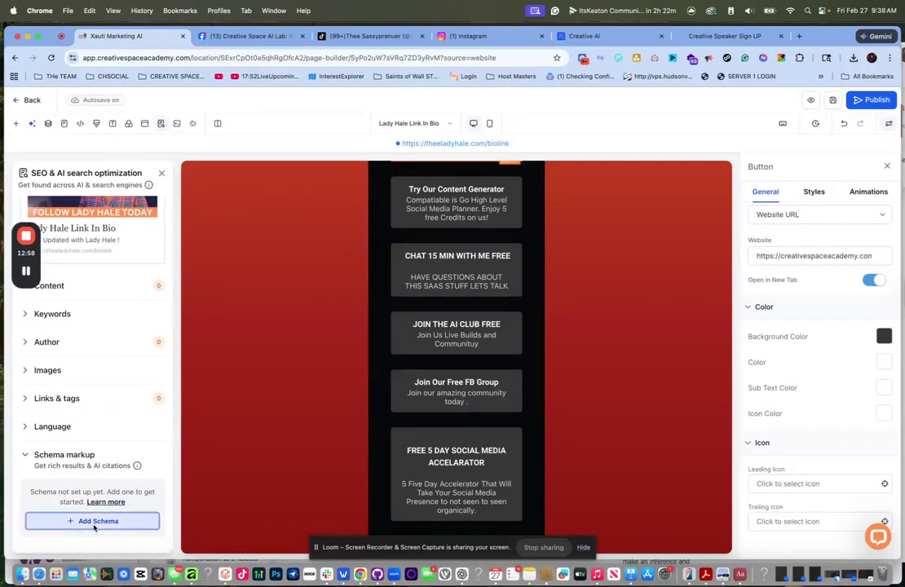
left_click(94, 524)
left_click(445, 271)
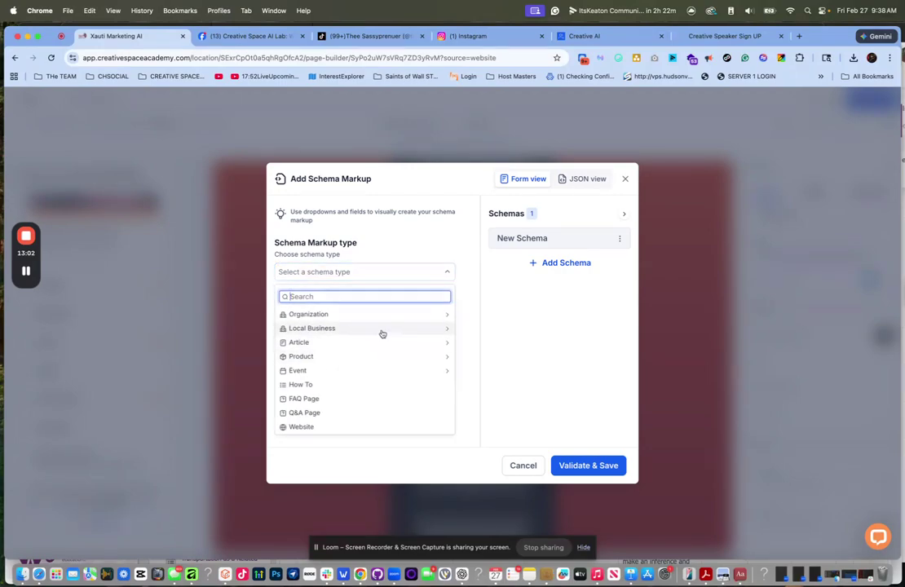
left_click(354, 315)
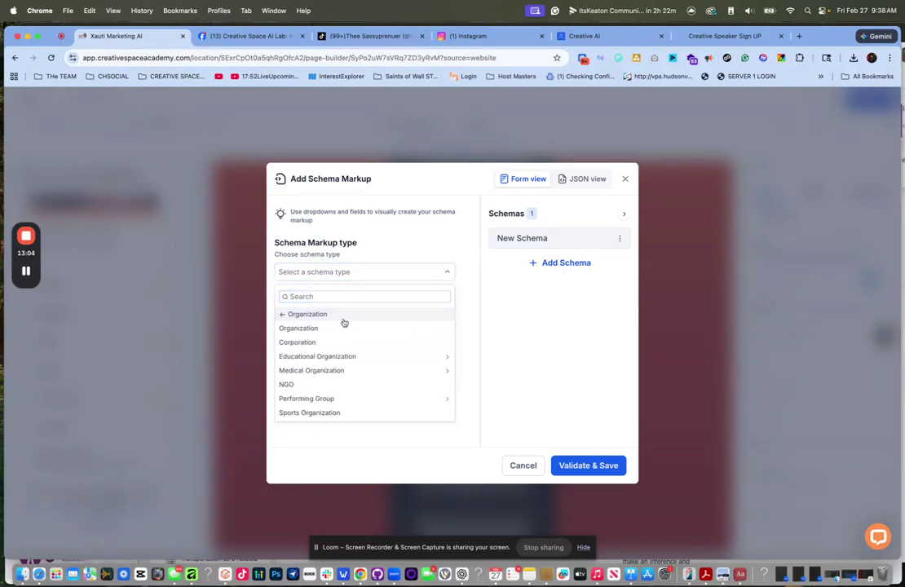
left_click(339, 356)
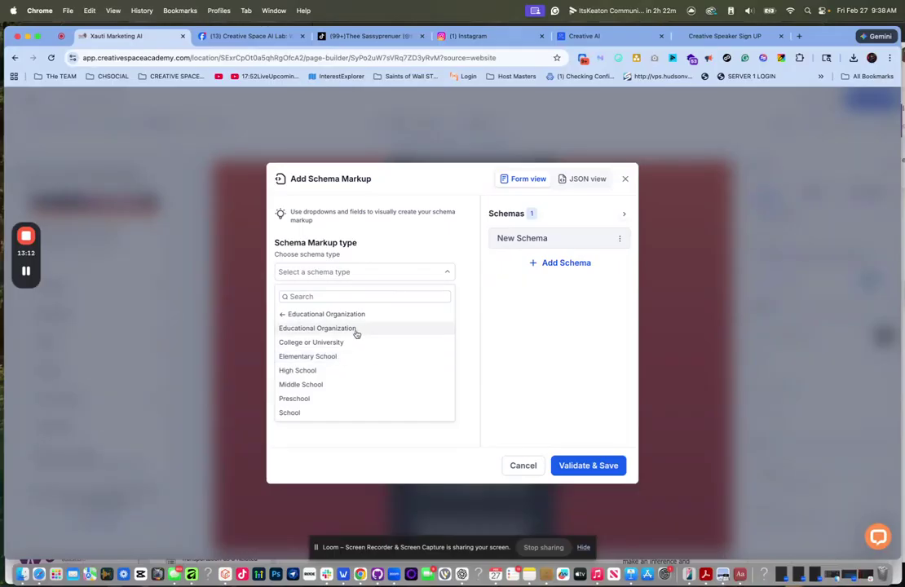
left_click(352, 329)
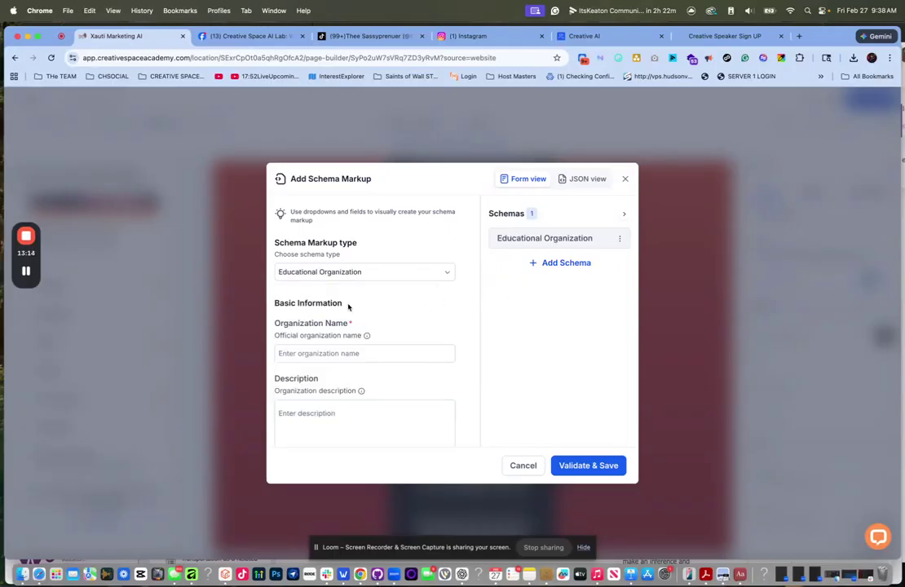
left_click(371, 354)
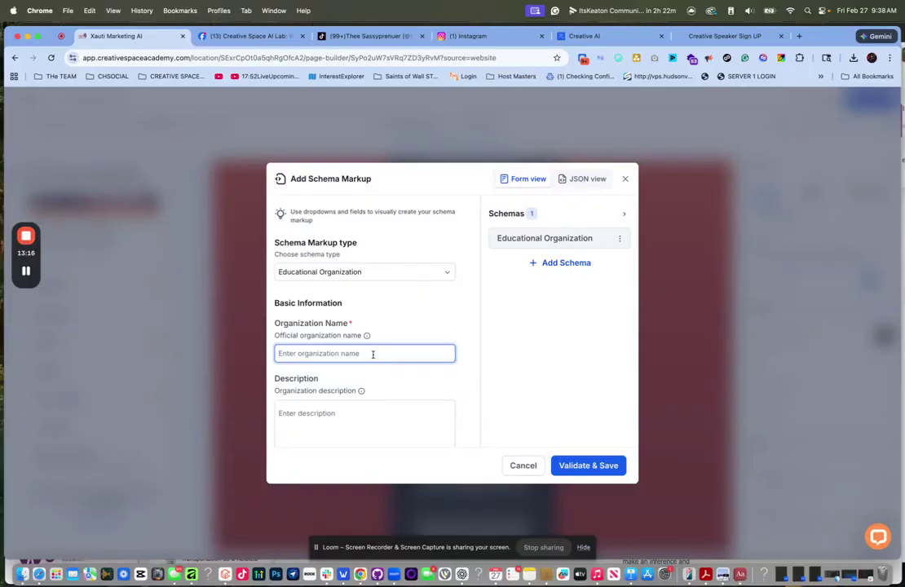
type("Creative Space Academy")
- Look through the schema's description and remaining fields
scroll(369, 401, "down", 2)
left_click(297, 280)
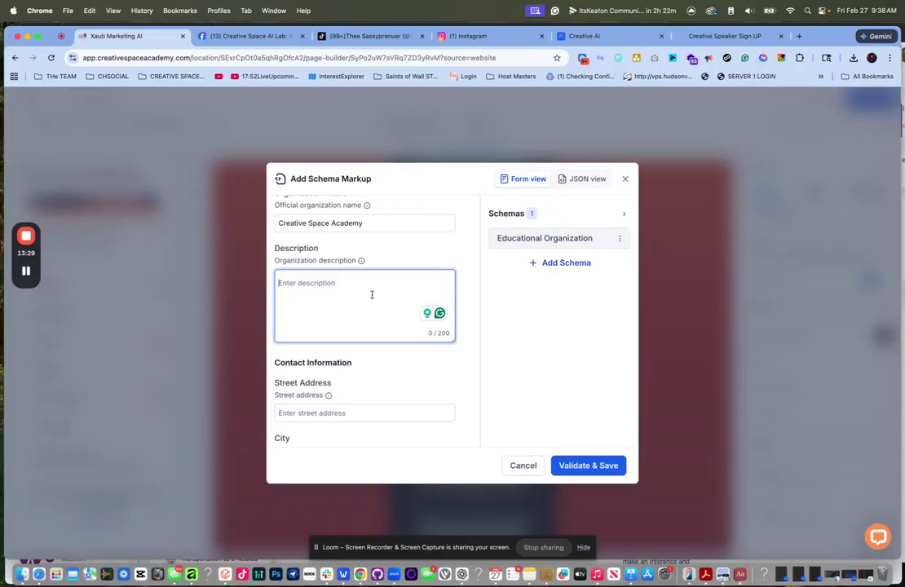
scroll(369, 297, "down", 3)
scroll(368, 300, "down", 8)
scroll(368, 298, "down", 10)
scroll(367, 296, "down", 3)
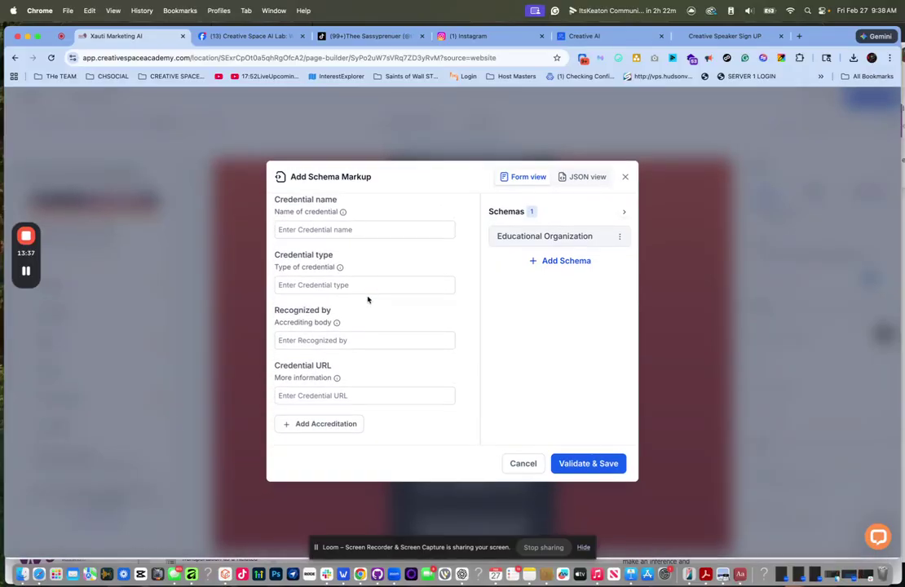
scroll(368, 300, "up", 10)
scroll(368, 300, "up", 10)
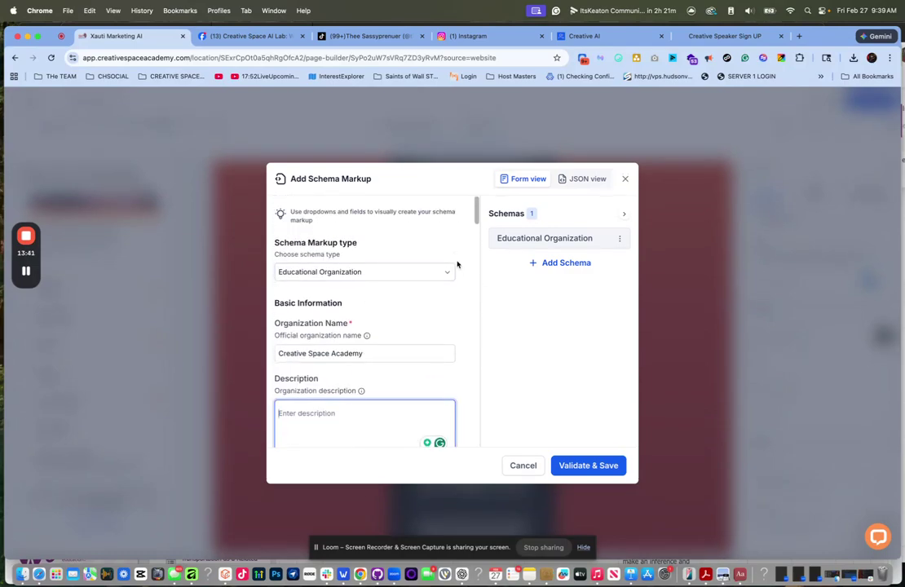
- Change the schema type to Corporation and re-enter the organization name
left_click(441, 271)
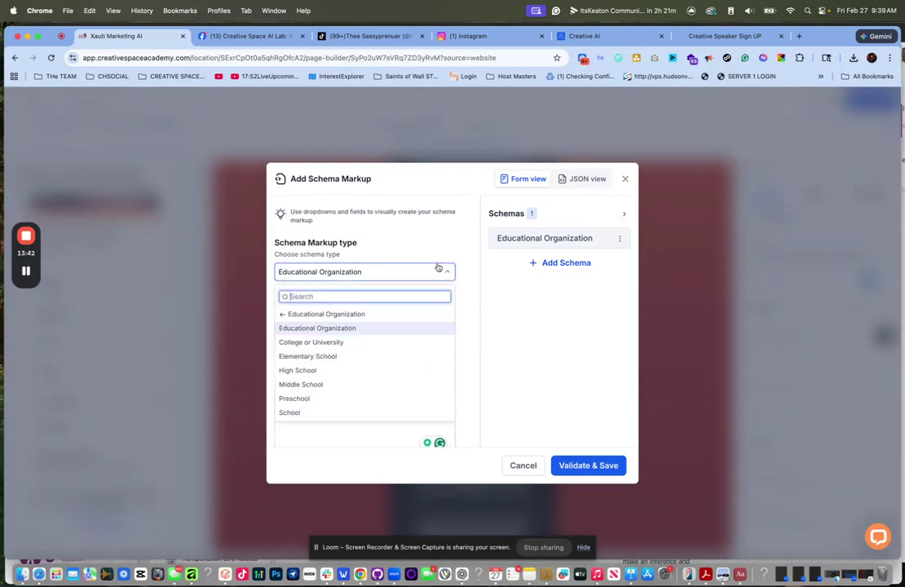
left_click(305, 314)
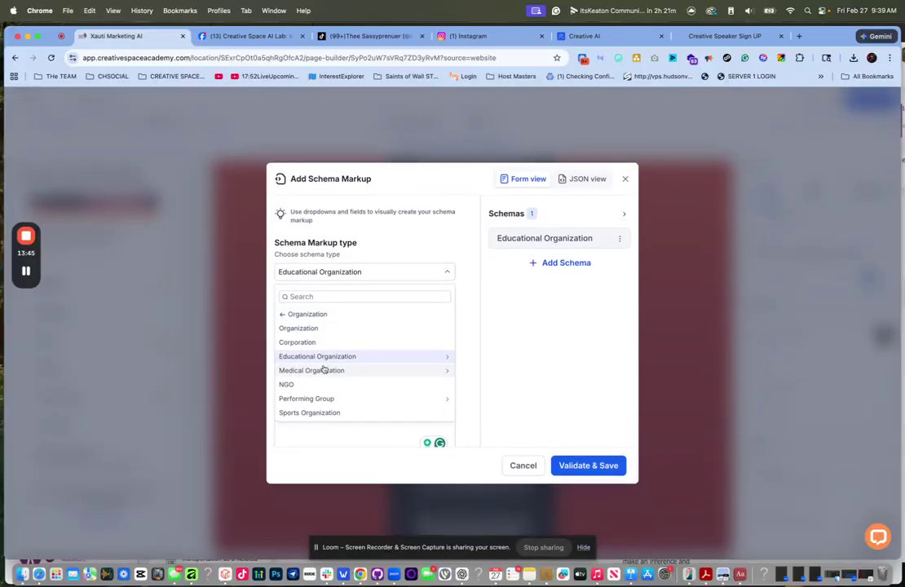
left_click(314, 342)
left_click(361, 354)
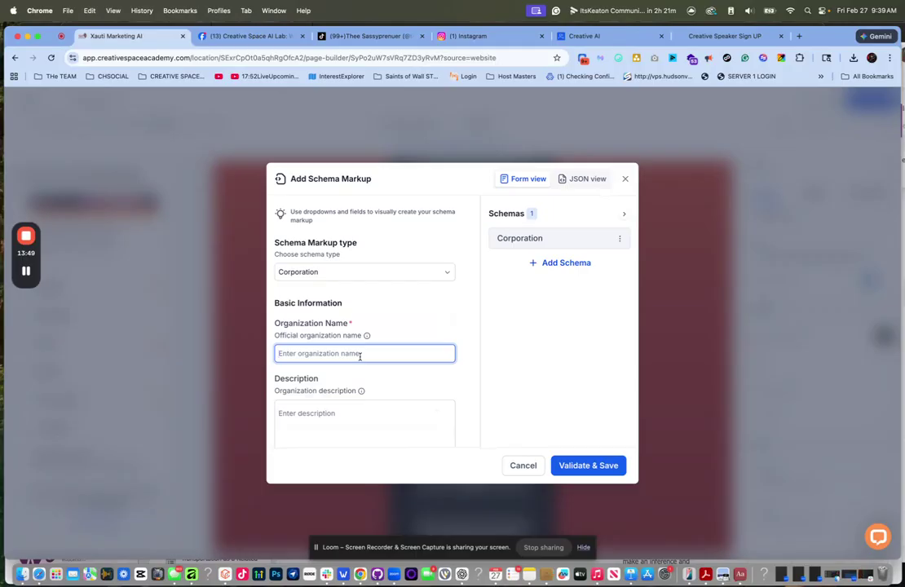
type("Creative Space Academey")
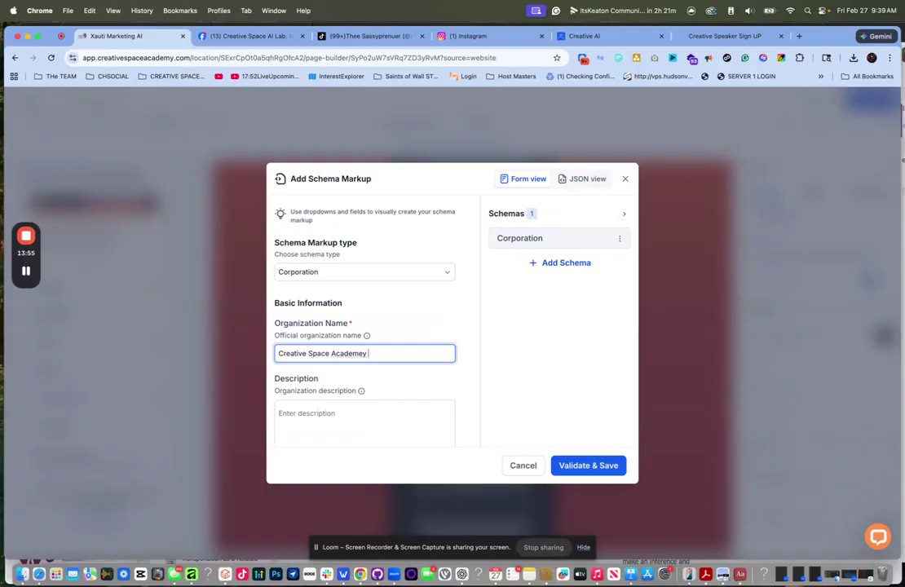
left_click_drag(371, 350, 333, 352)
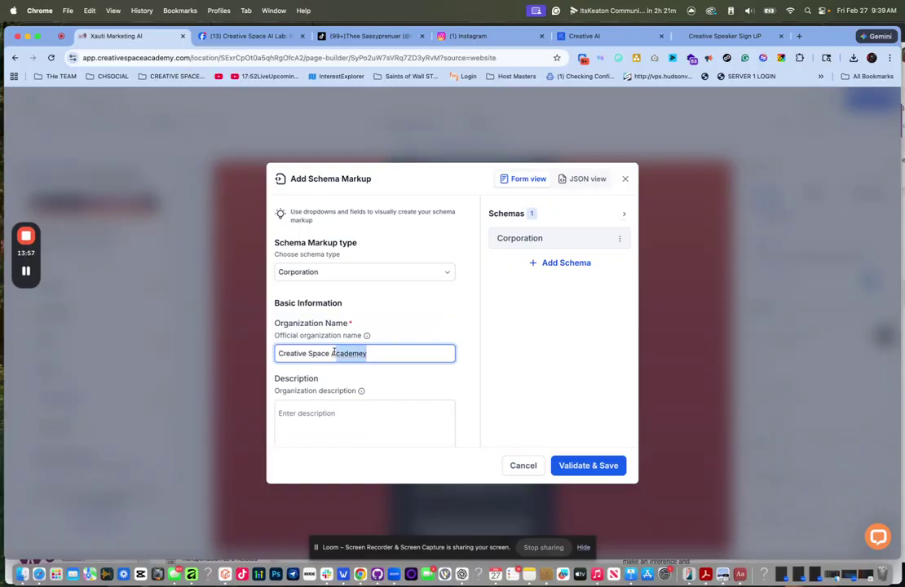
- Discard the unsaved schema markup and publish the link-in-bio page
left_click(625, 179)
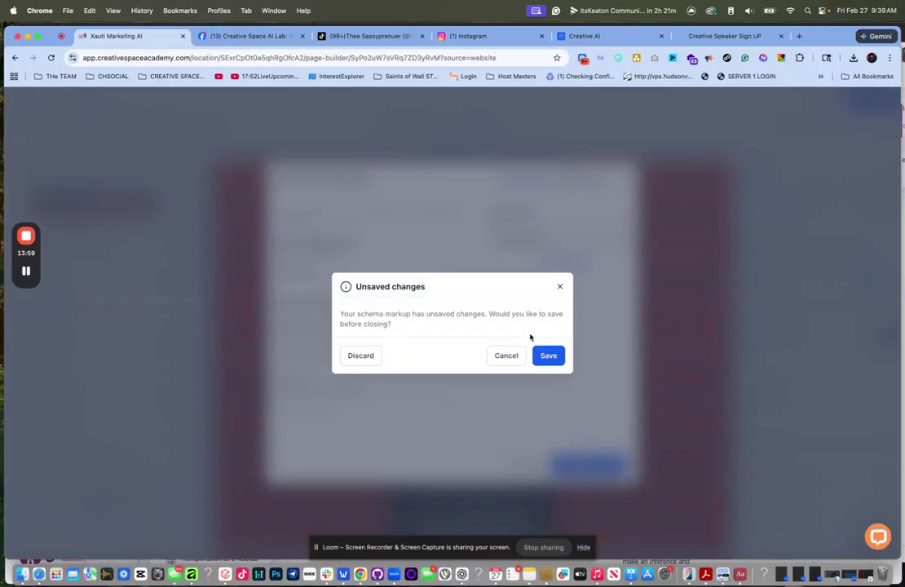
left_click(360, 356)
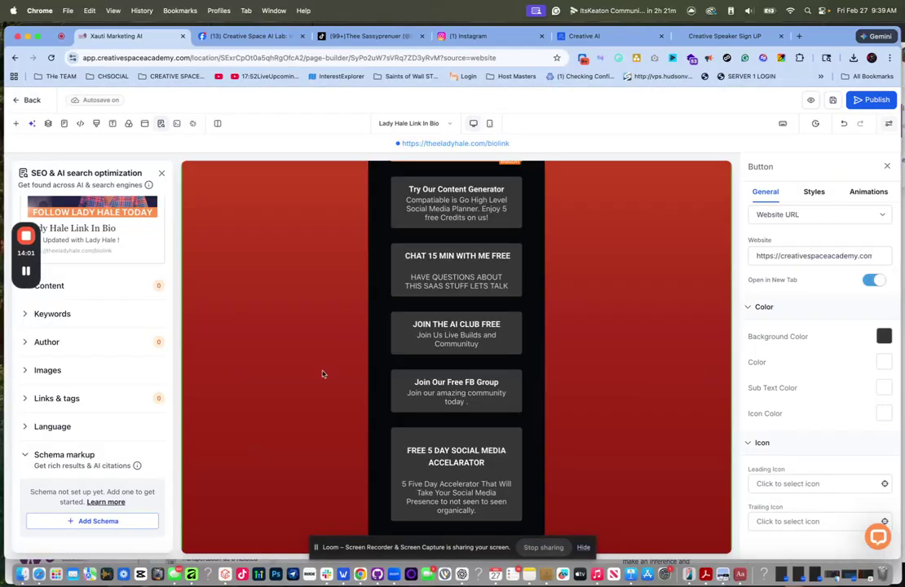
left_click(871, 100)
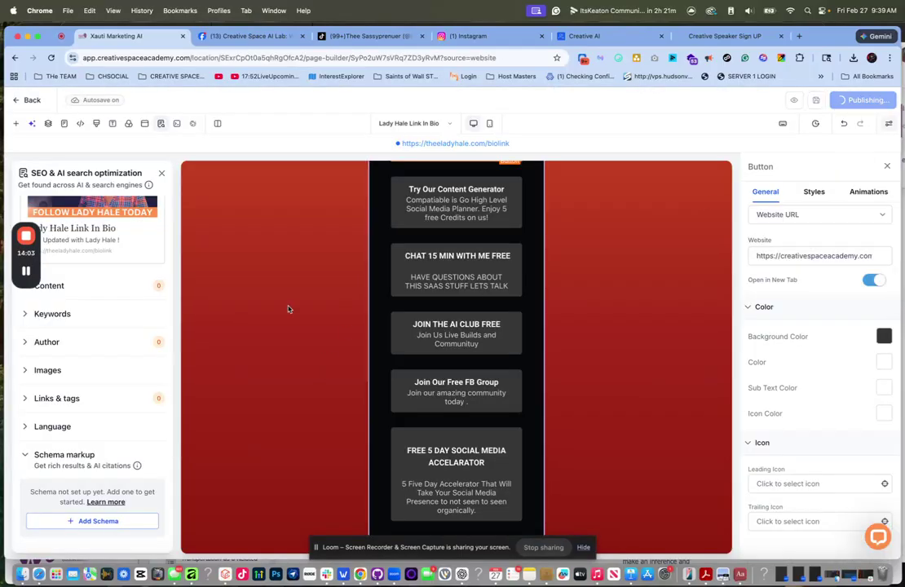
mouse_move(137, 466)
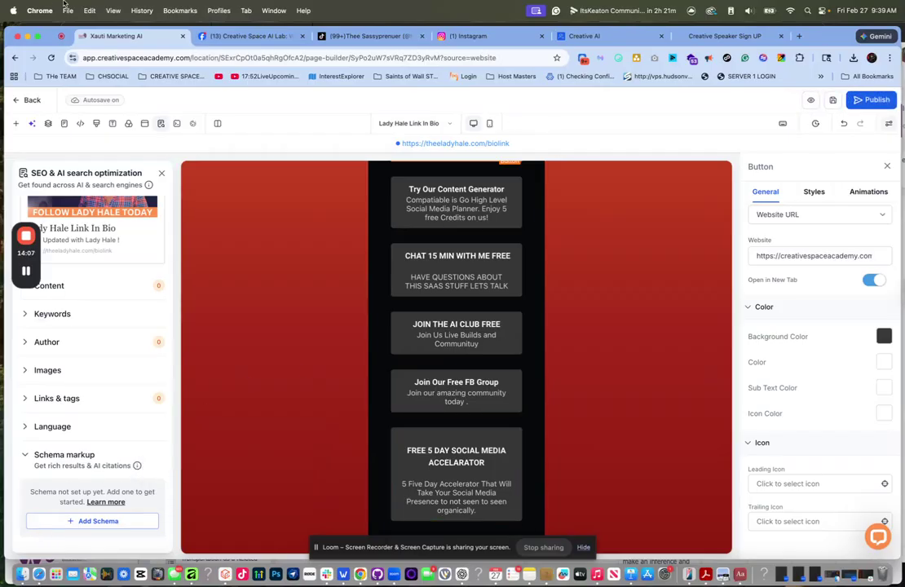
- Return to the pages list, close the Facebook tab, and open the QR Codes page
left_click(24, 98)
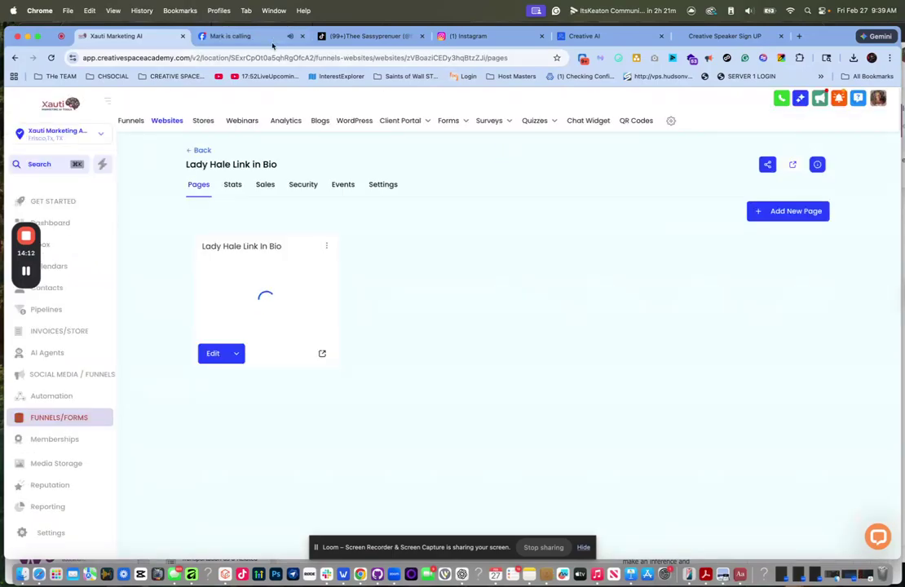
left_click(302, 36)
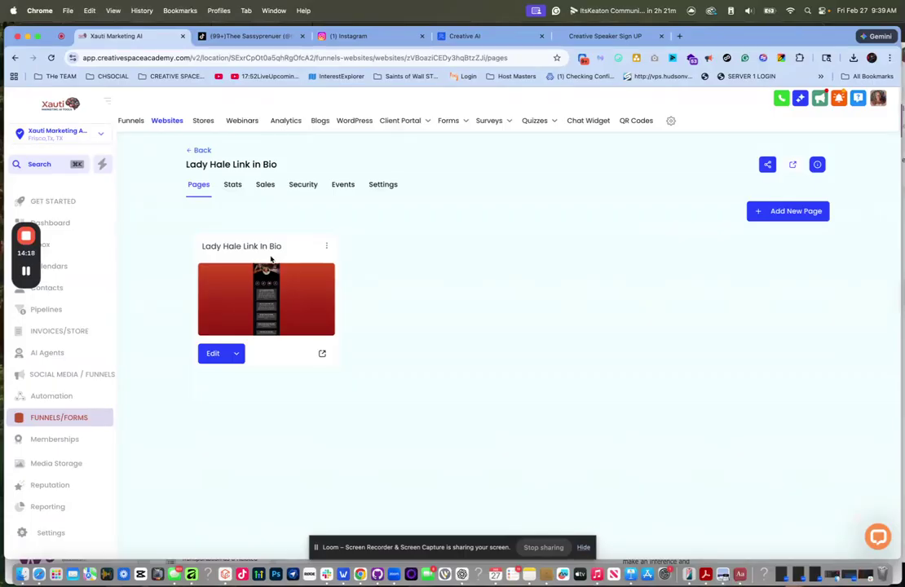
scroll(72, 440, "down", 5)
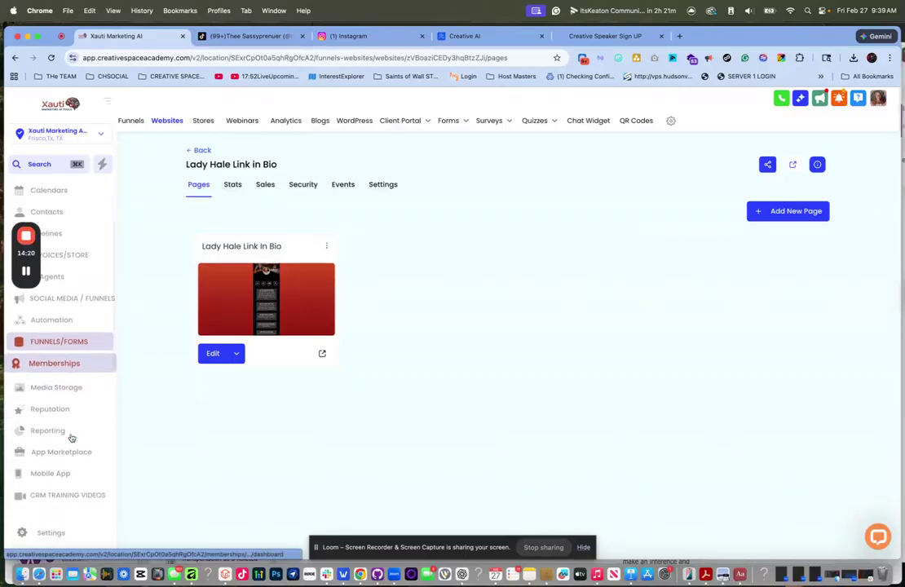
scroll(72, 439, "up", 5)
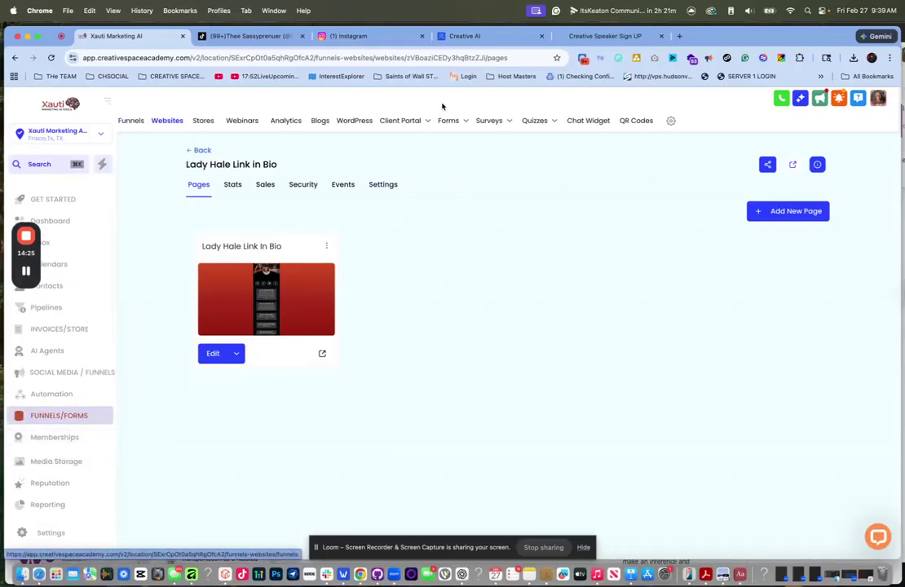
left_click(637, 122)
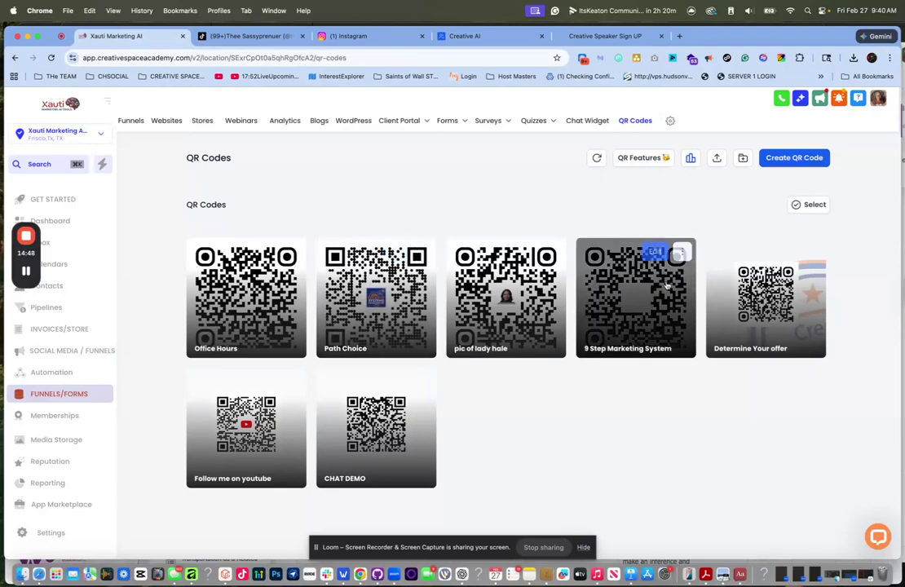
- Create a new Website-type QR code named 'Link in bio'
left_click(806, 158)
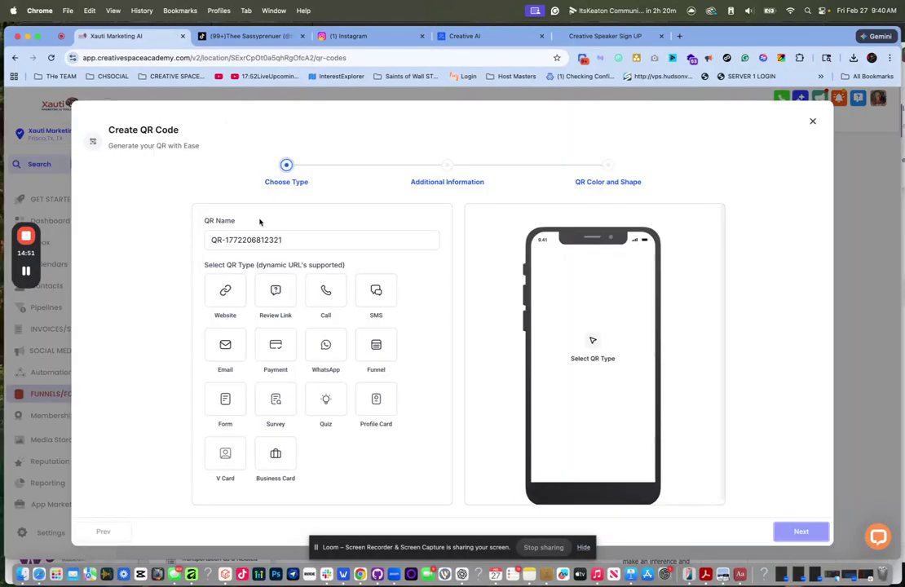
left_click_drag(297, 240, 155, 233)
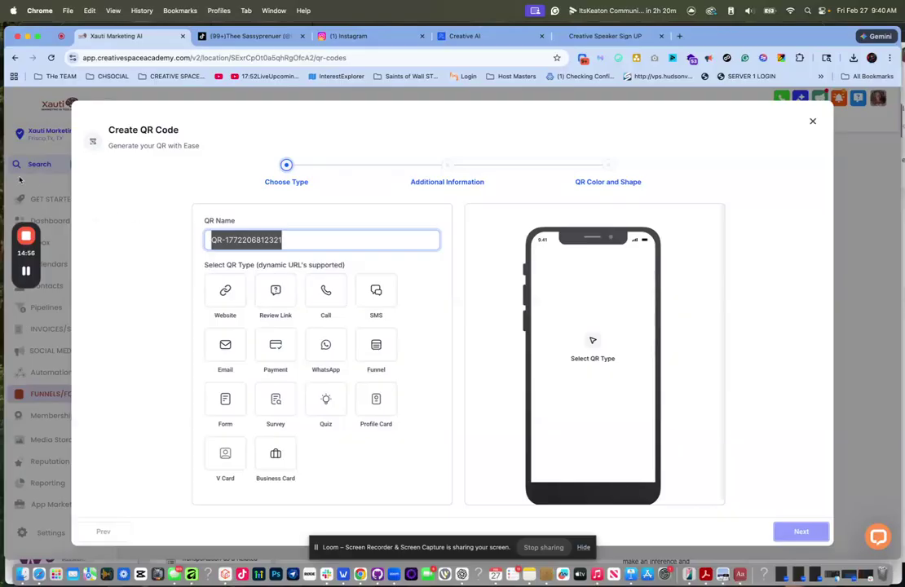
type("LIn")
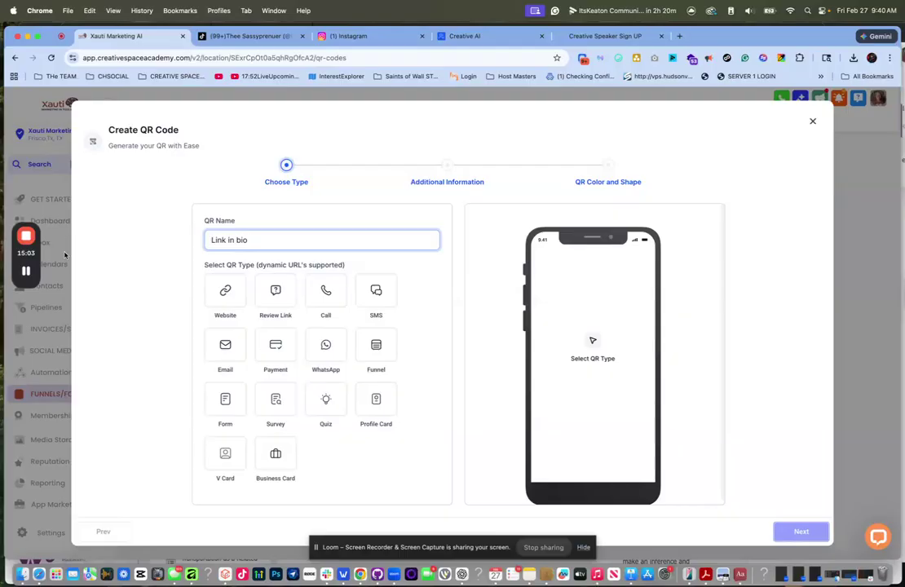
left_click(228, 296)
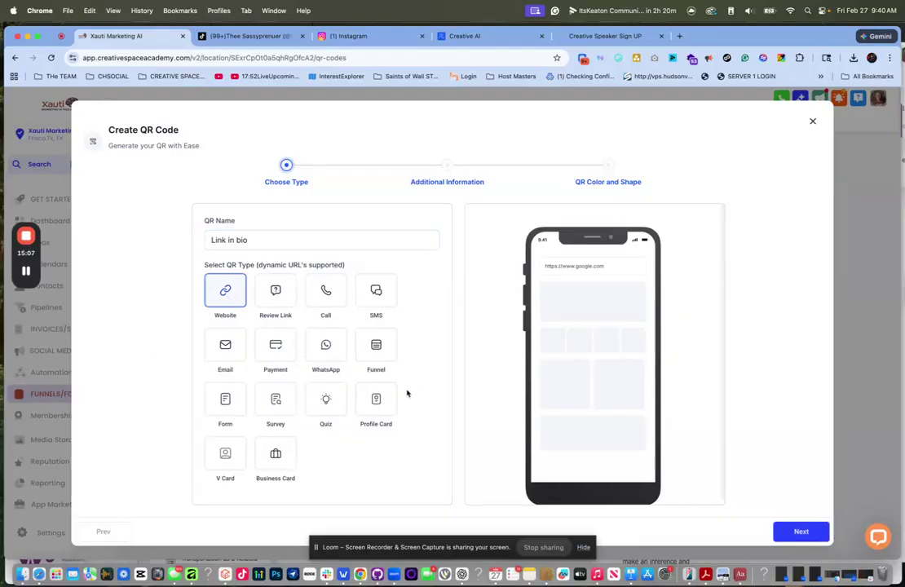
left_click(820, 534)
left_click(348, 262)
triple_click(349, 262)
left_click(361, 283)
left_click(345, 259)
left_click(308, 166)
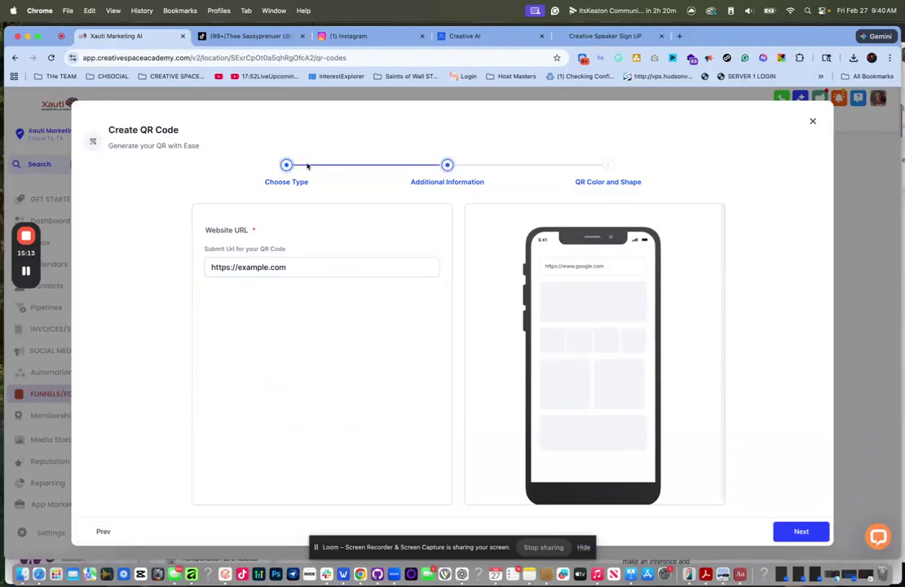
triple_click(284, 267)
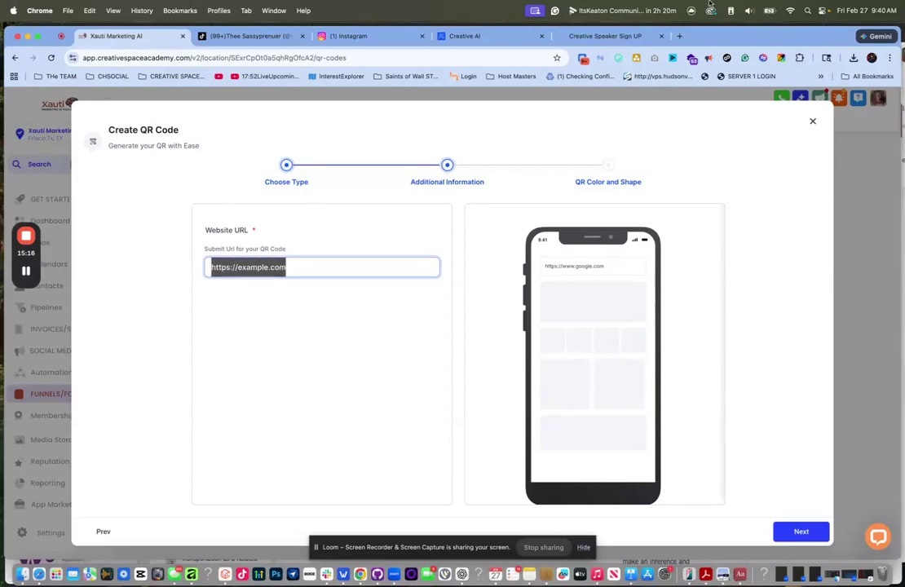
- Load theeladyhale.com/linkinbio in a new browser tab, correcting the typo in the domain
left_click(682, 37)
type("htt")
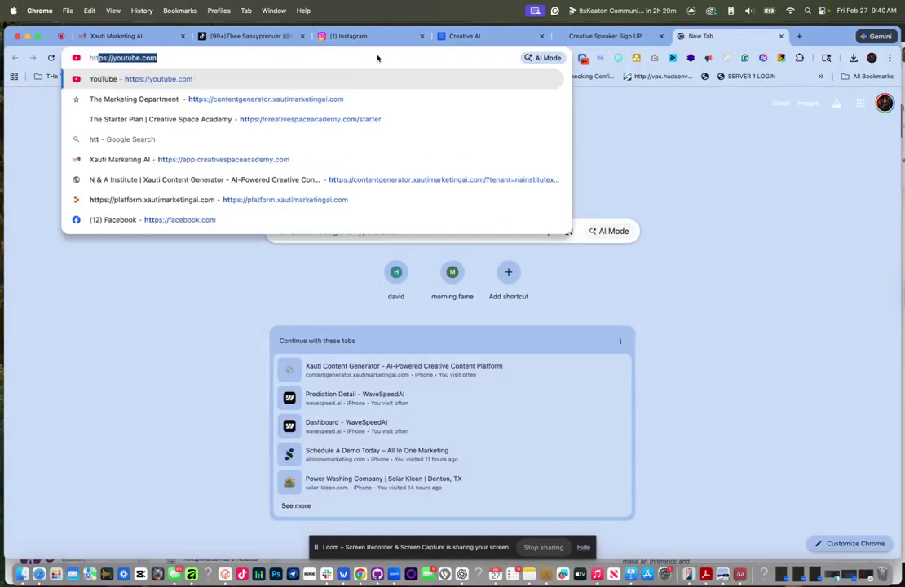
type("ps://")
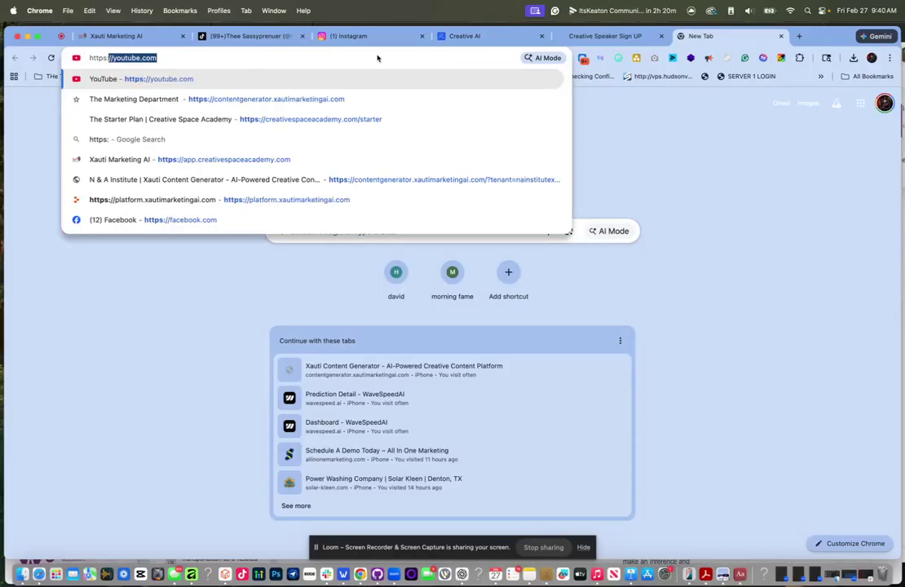
type("theladyhal")
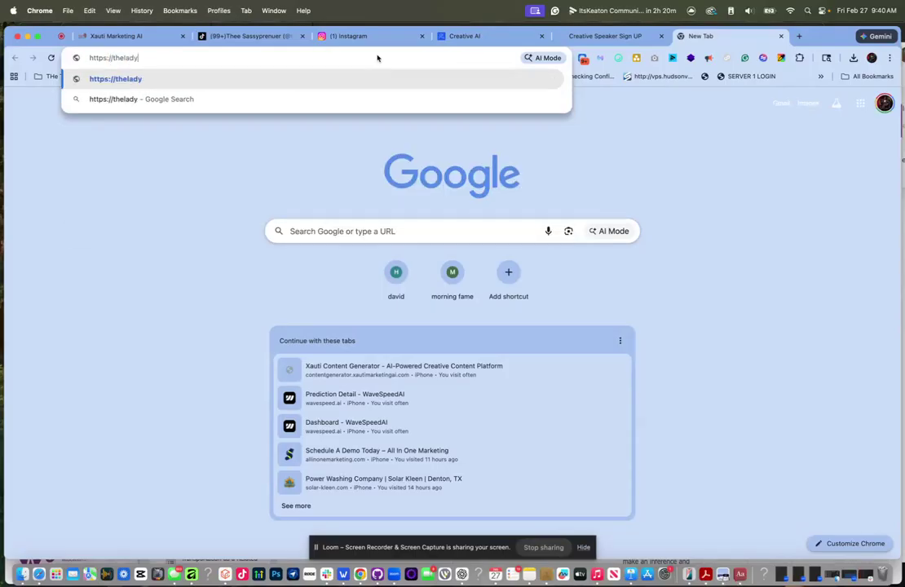
key("BackSpace")
key("BackSpace")
key("BackSpace")
key("BackSpace")
type("yhale/")
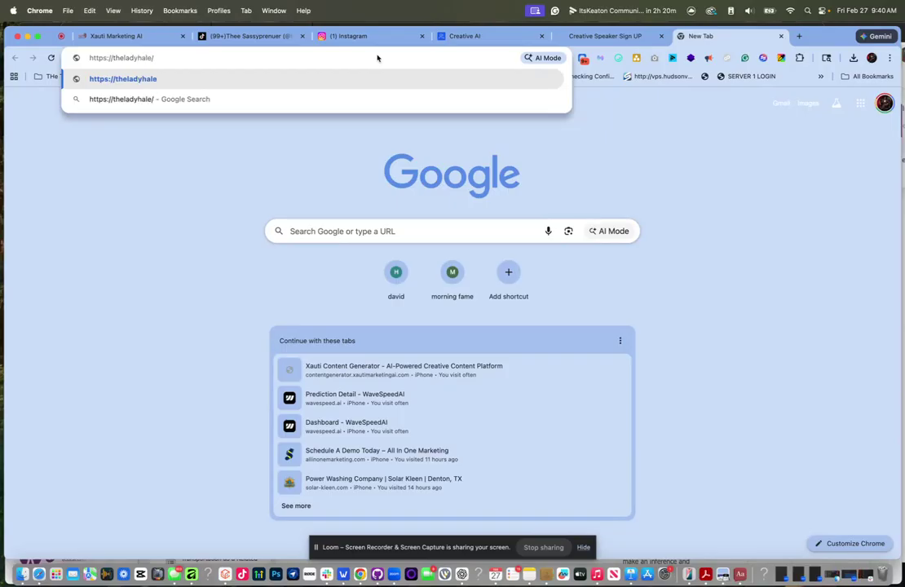
key("BackSpace")
type(".com/linkinbio")
key("Return")
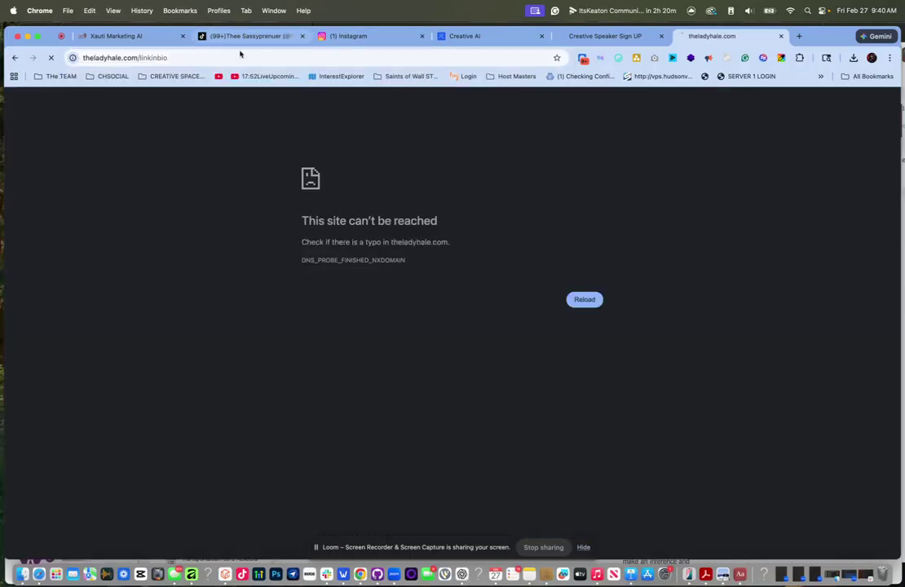
double_click(145, 54)
left_click(123, 58)
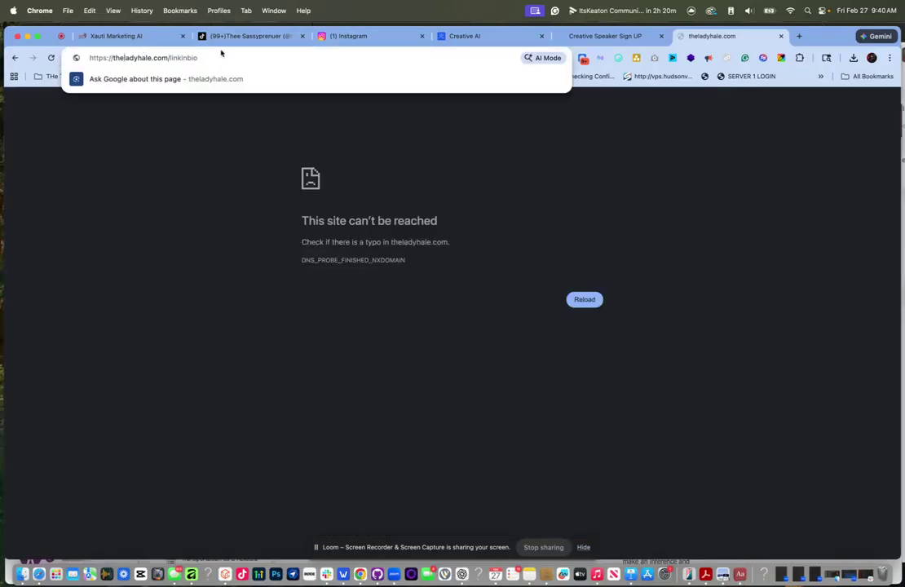
type("e")
key("Return")
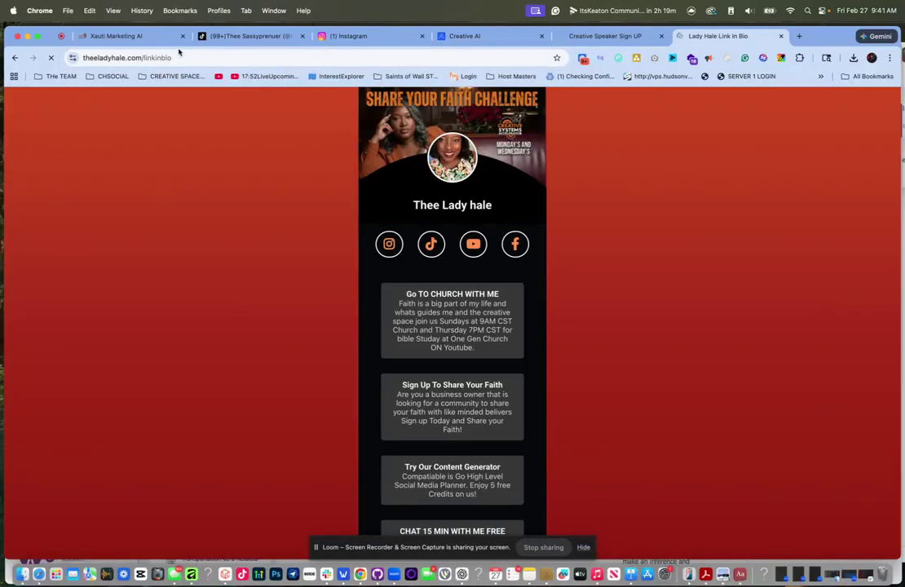
- Copy the link-in-bio page address and go back to the QR code tab
right_click(179, 58)
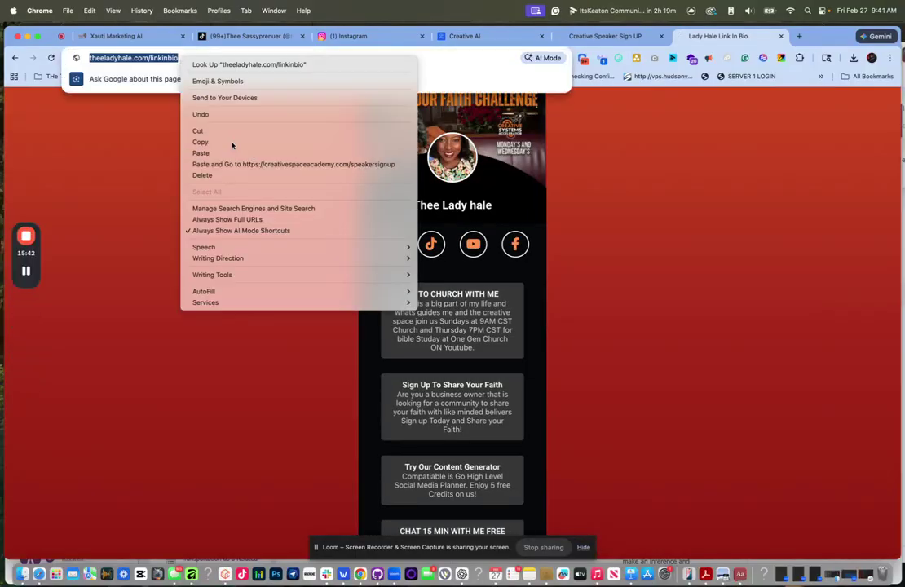
left_click(201, 142)
left_click(119, 40)
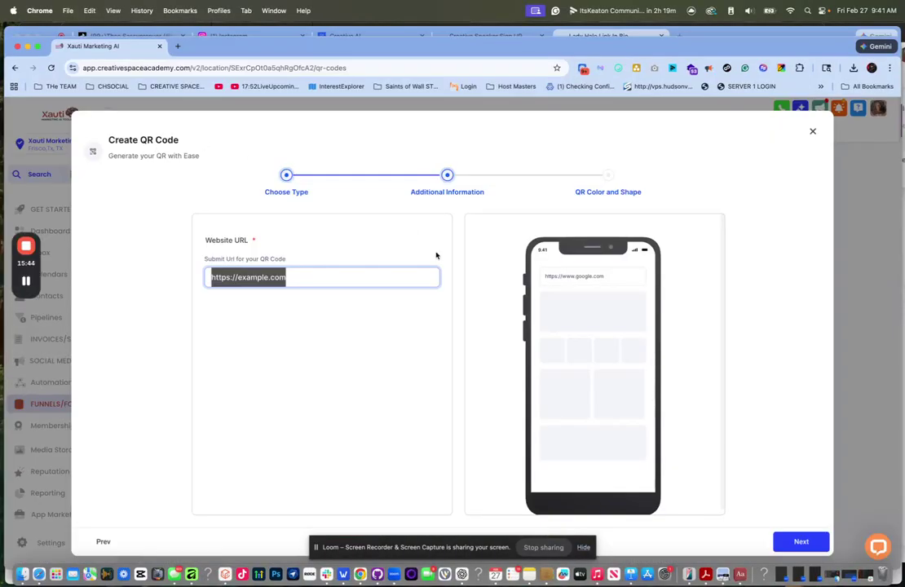
left_click(102, 542)
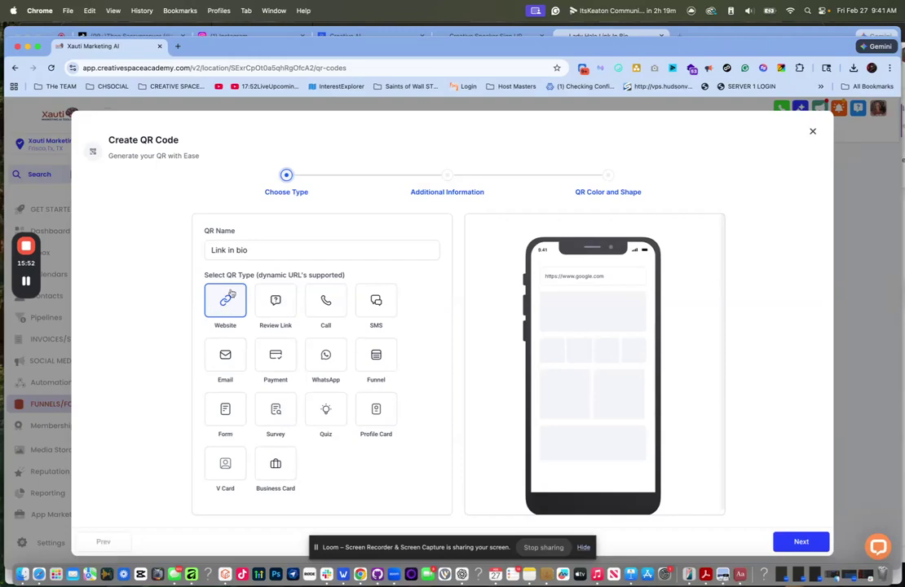
left_click(796, 543)
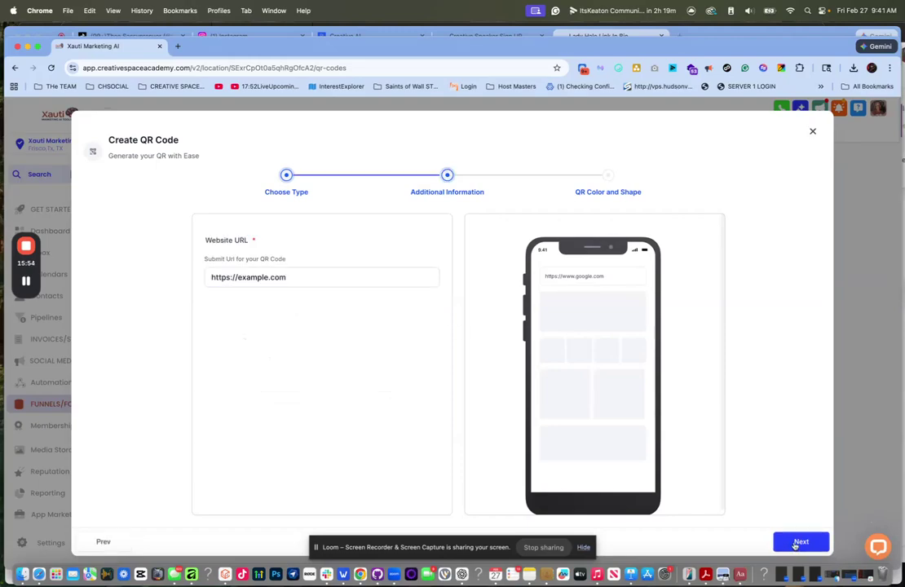
left_click(311, 279)
key("super+a")
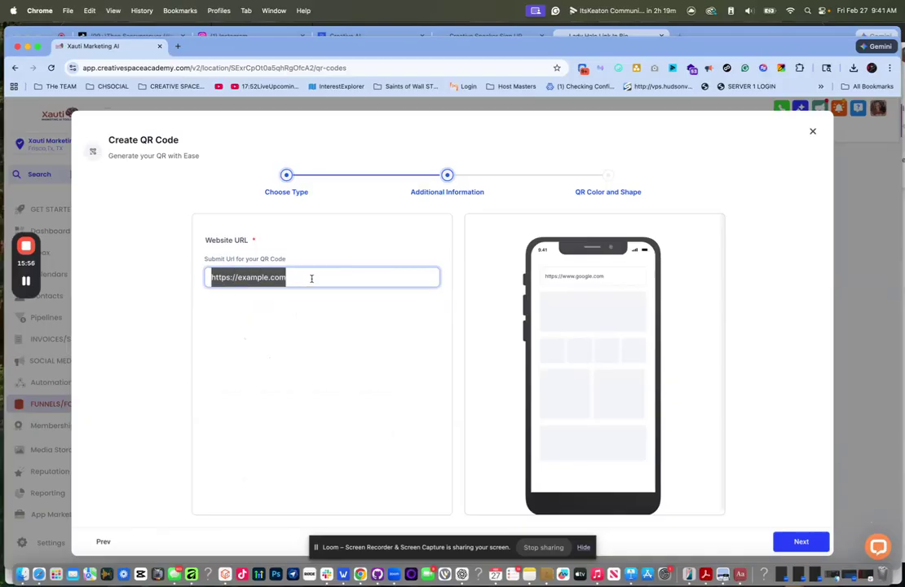
key("super+v")
left_click(803, 542)
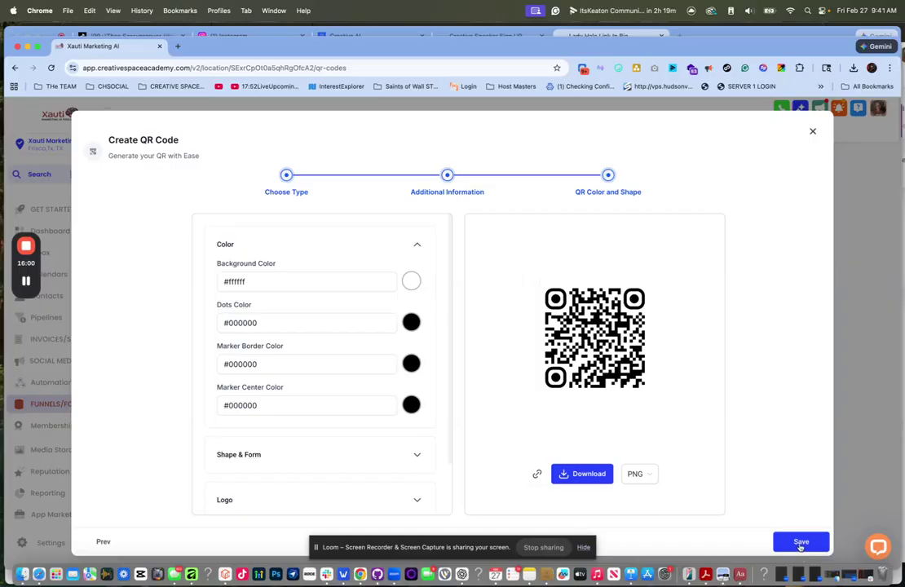
scroll(329, 394, "down", 3)
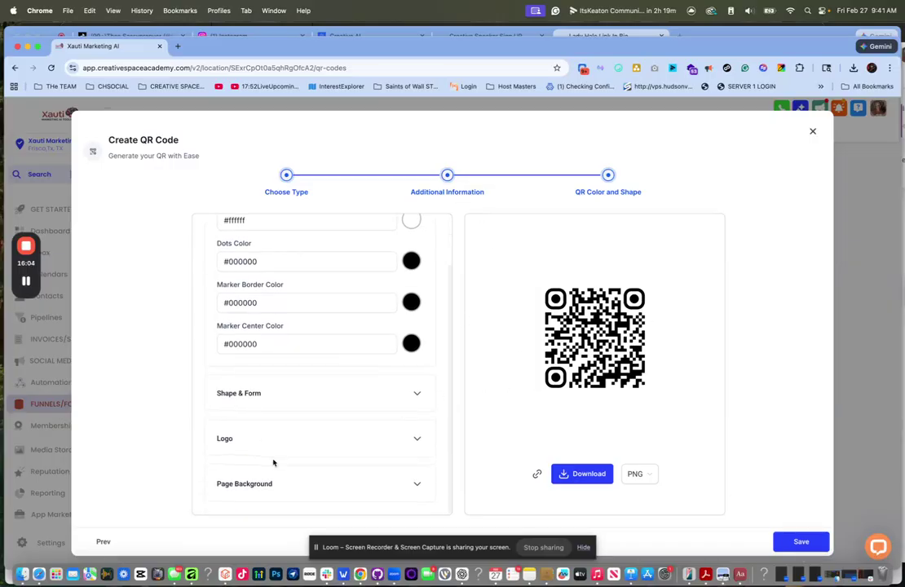
- Place the Xauti logo from Media Storage in the QR code's centre, keeping its white backing
left_click(417, 439)
scroll(380, 424, "down", 5)
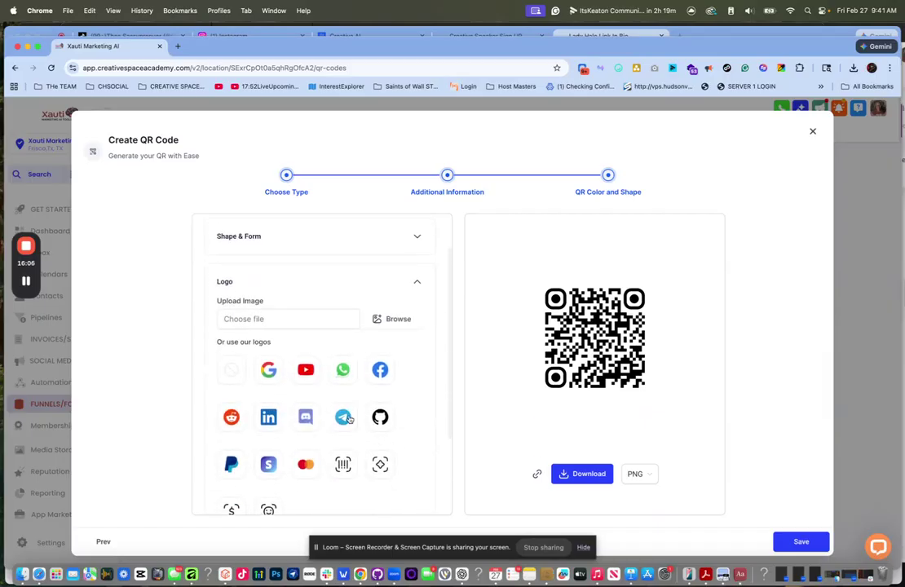
scroll(390, 438, "down", 3)
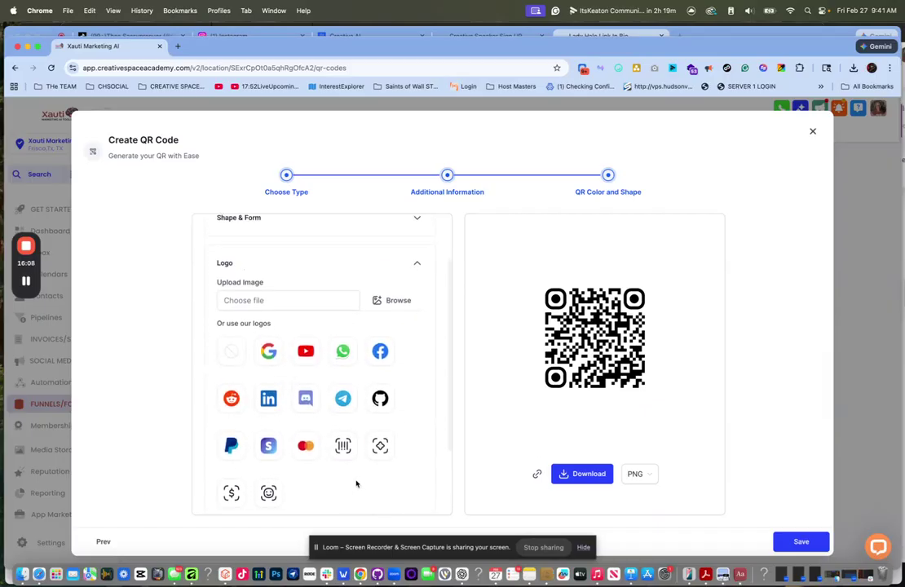
left_click(389, 248)
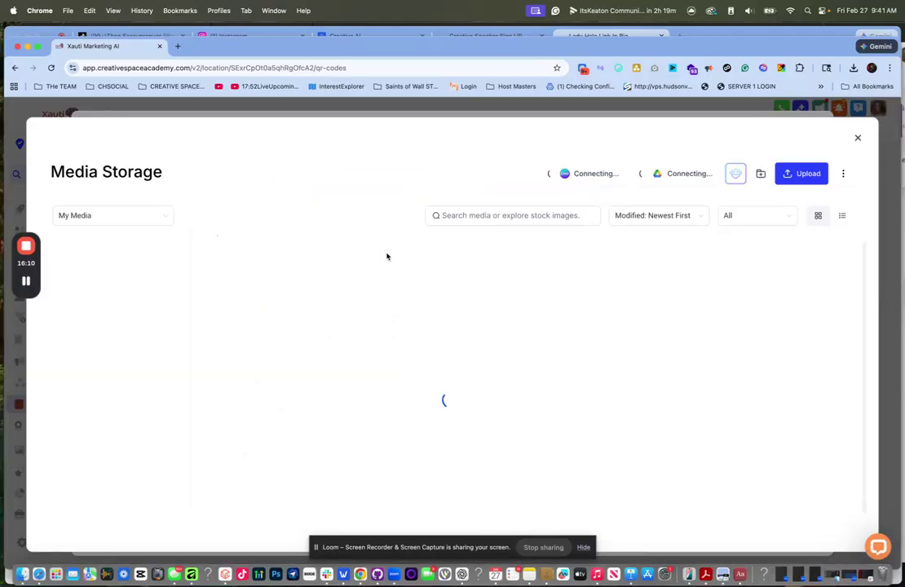
scroll(158, 356, "down", 10)
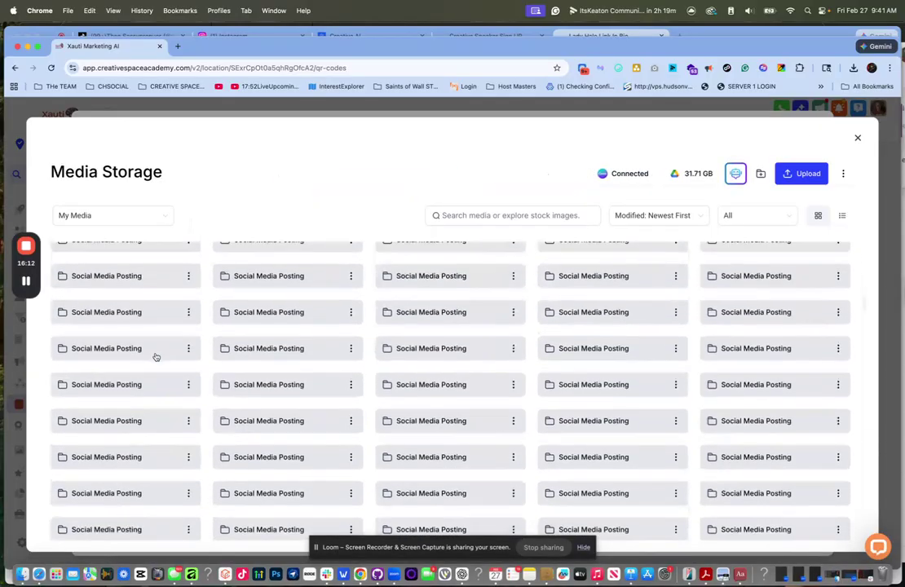
scroll(155, 356, "down", 5)
scroll(156, 356, "up", 3)
scroll(158, 357, "down", 4)
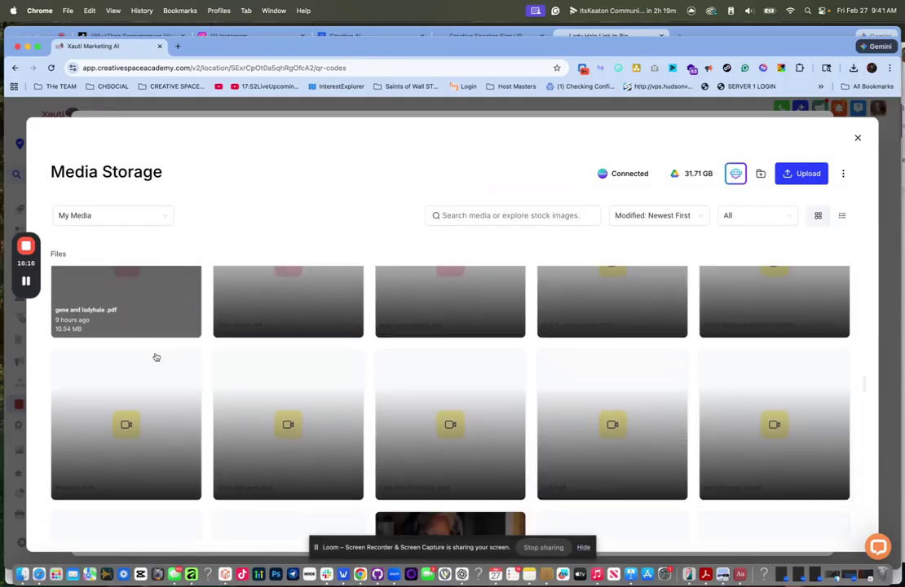
left_click(158, 357)
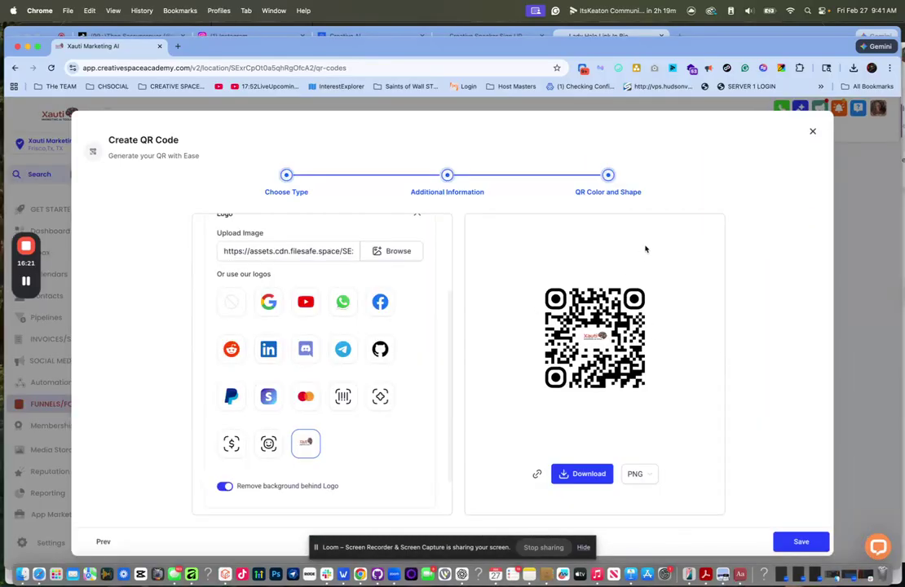
scroll(341, 311, "down", 2)
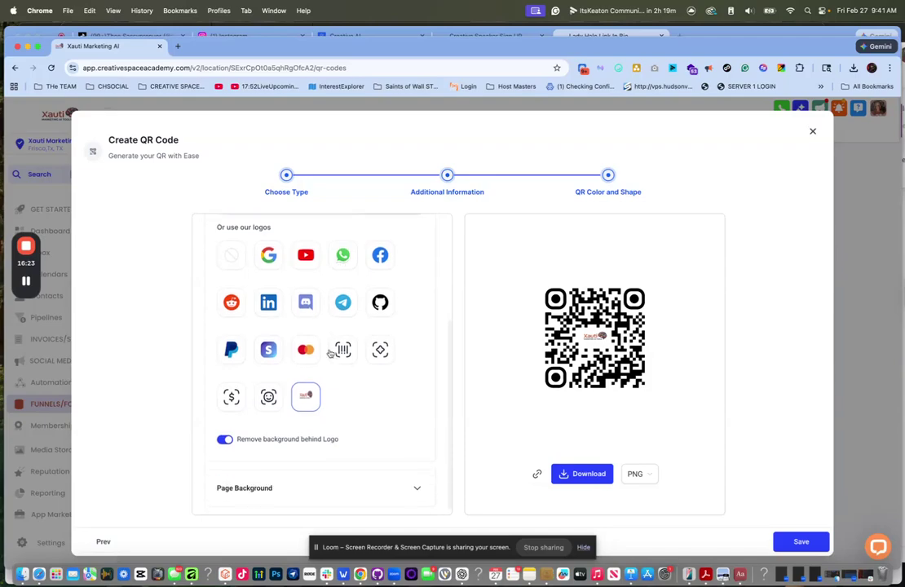
left_click(226, 437)
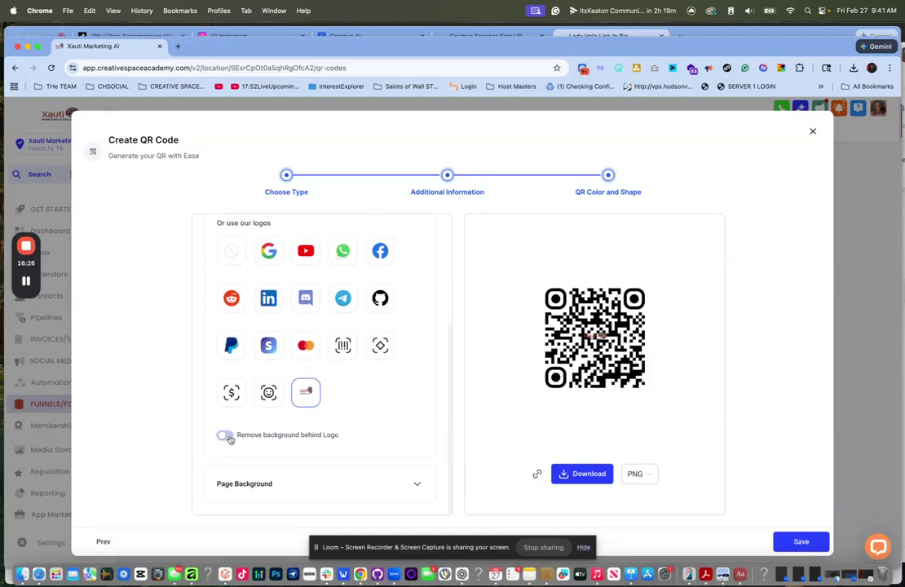
left_click(226, 437)
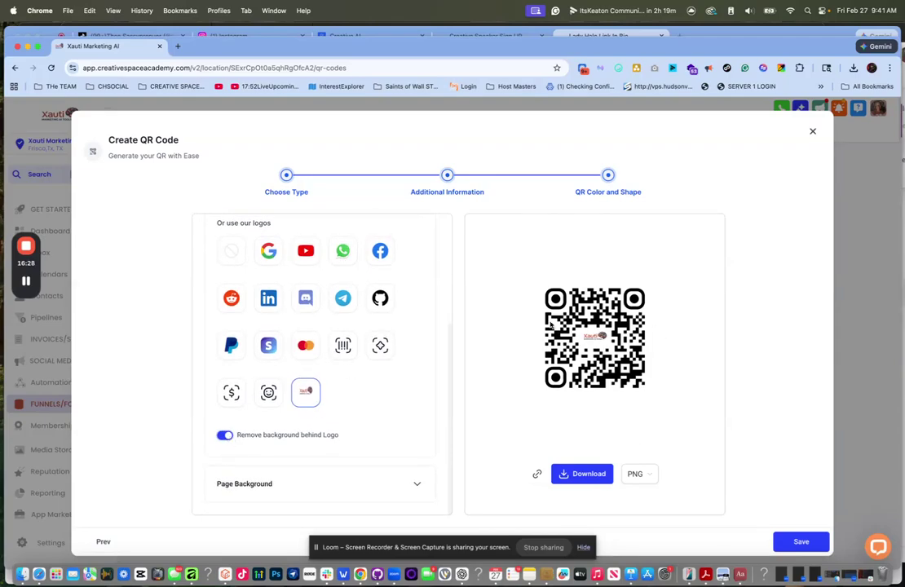
- Try a red QR background, revert to white, and save the Link in bio QR code
scroll(295, 419, "up", 5)
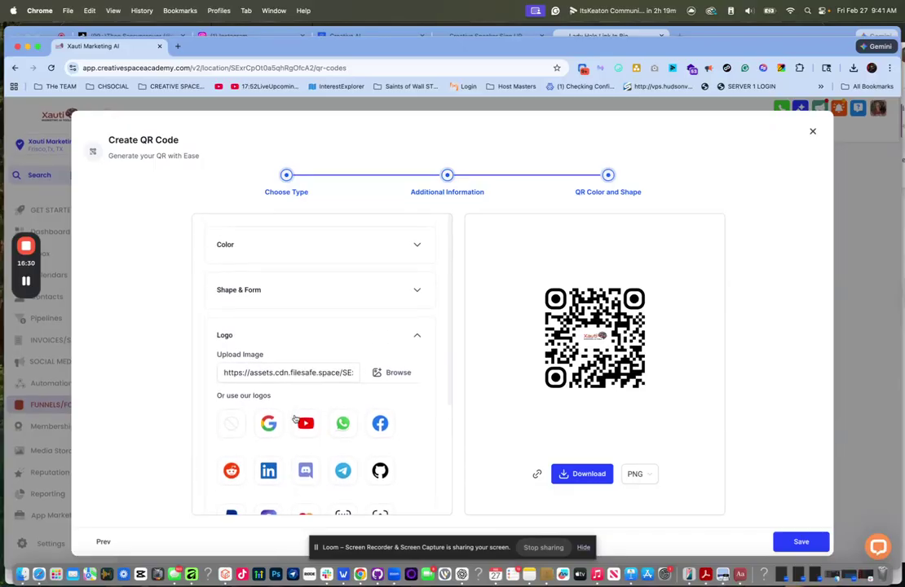
left_click(413, 248)
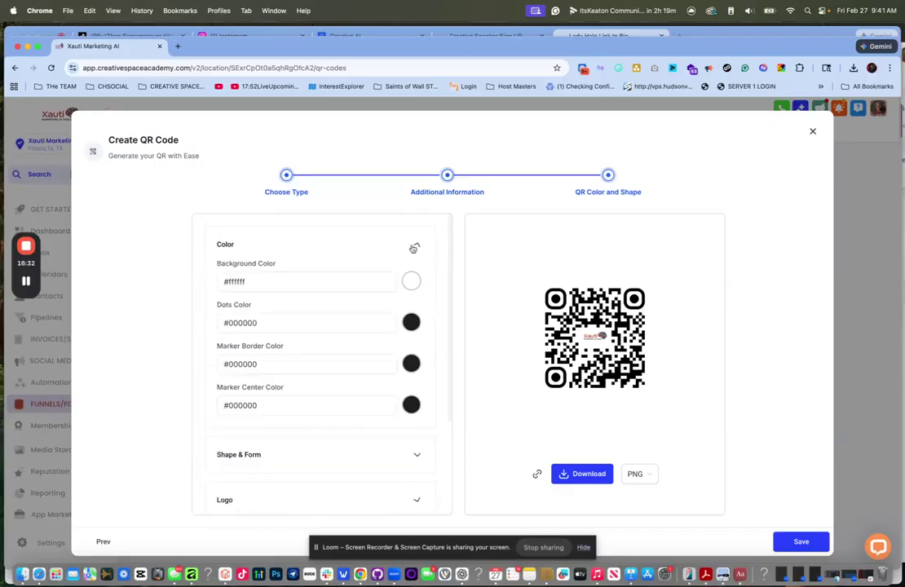
left_click(412, 282)
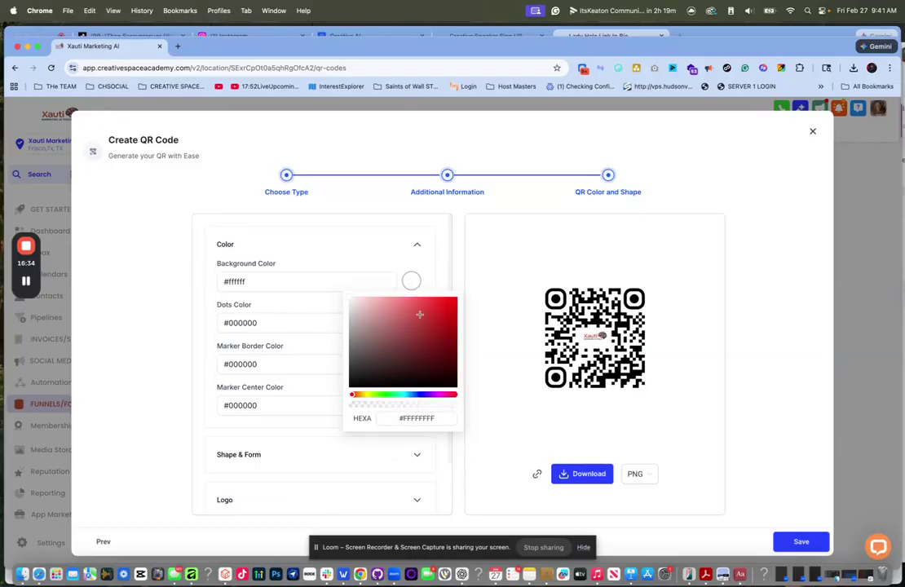
left_click(432, 312)
left_click_drag(353, 300, 340, 297)
left_click(418, 216)
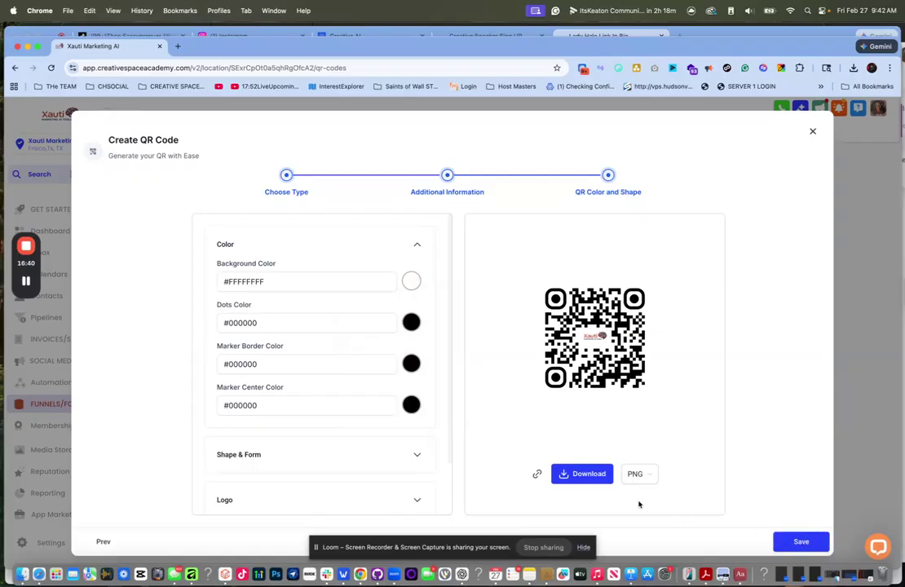
left_click(803, 541)
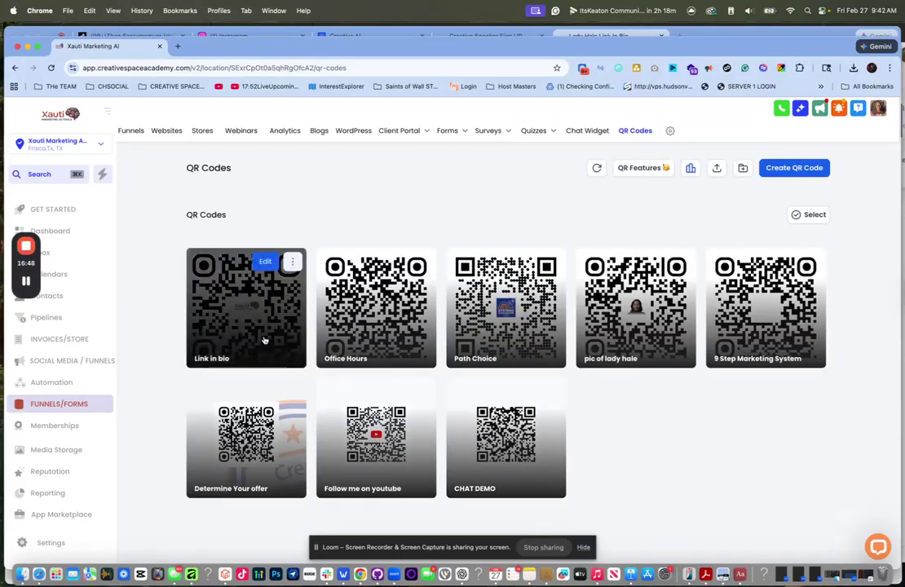
- Check the Link in bio QR code's options menu, then bring the live link-in-bio page forward
left_click(289, 262)
mouse_move(325, 348)
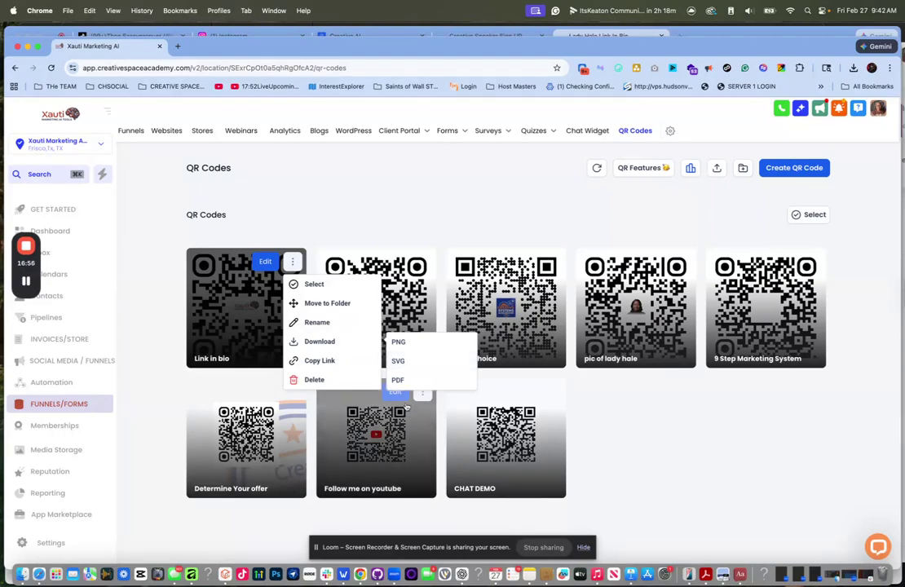
left_click(450, 214)
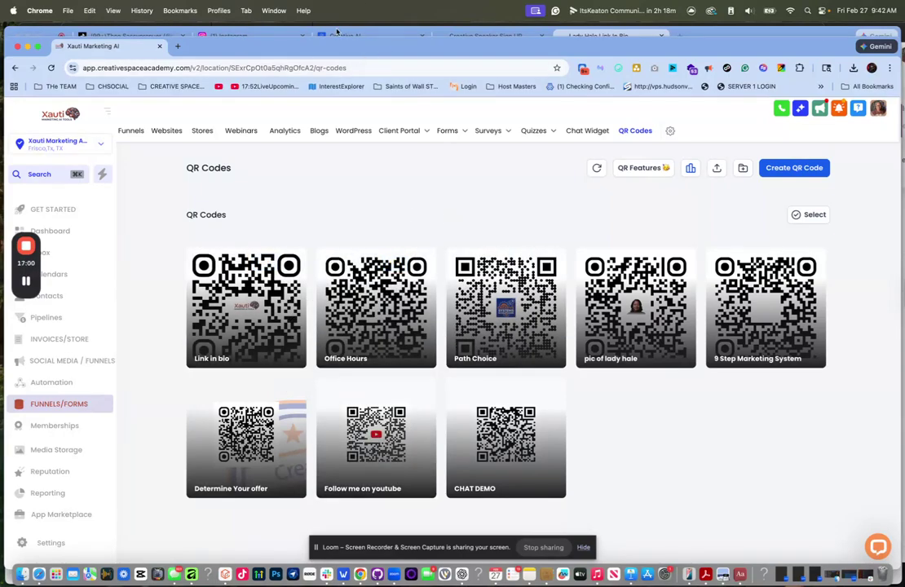
mouse_move(426, 131)
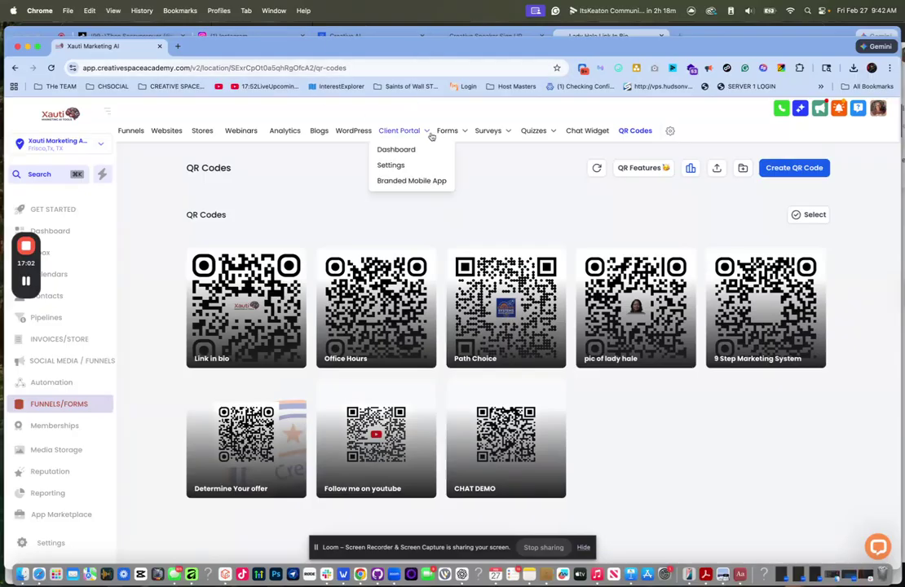
left_click(706, 35)
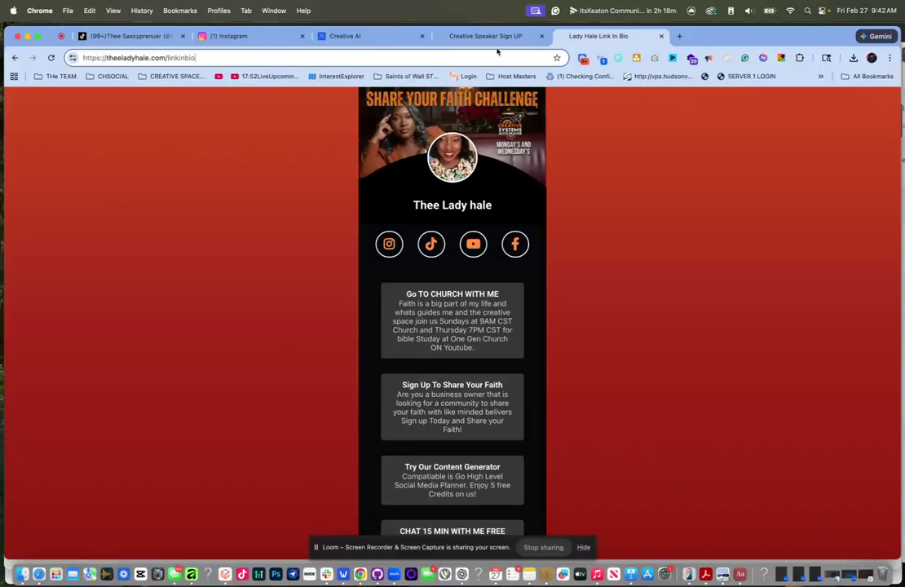
- Go to canva.com in the current tab
left_click(416, 55)
type("canv.")
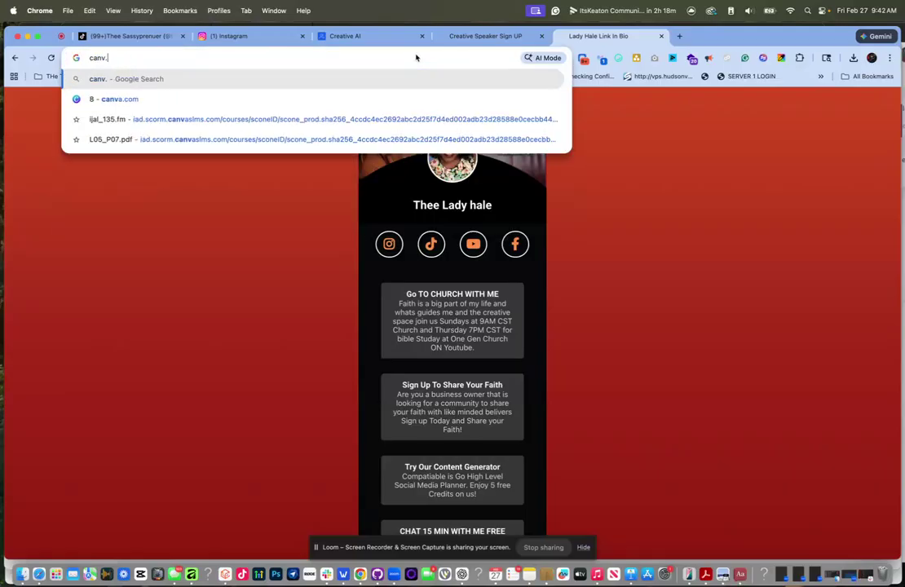
key("BackSpace")
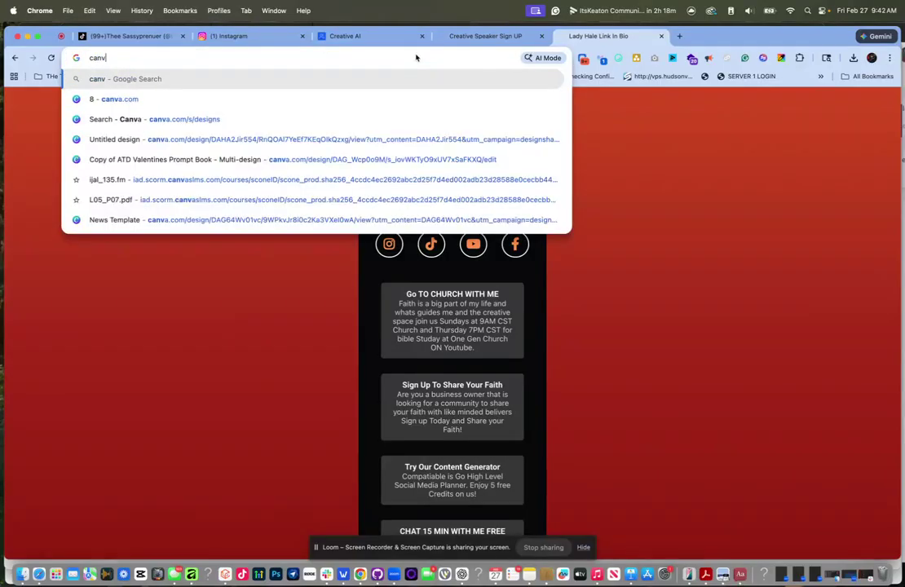
type("a")
key("BackSpace")
key("BackSpace")
type("a")
key("Return")
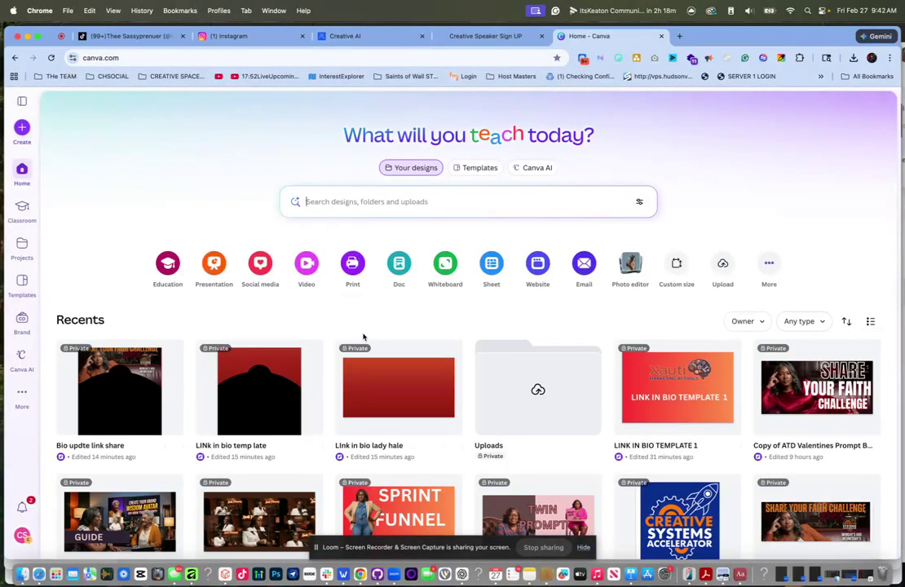
- Search Canva designs for business cards, then narrow the search to 4over
left_click(320, 201)
type("business")
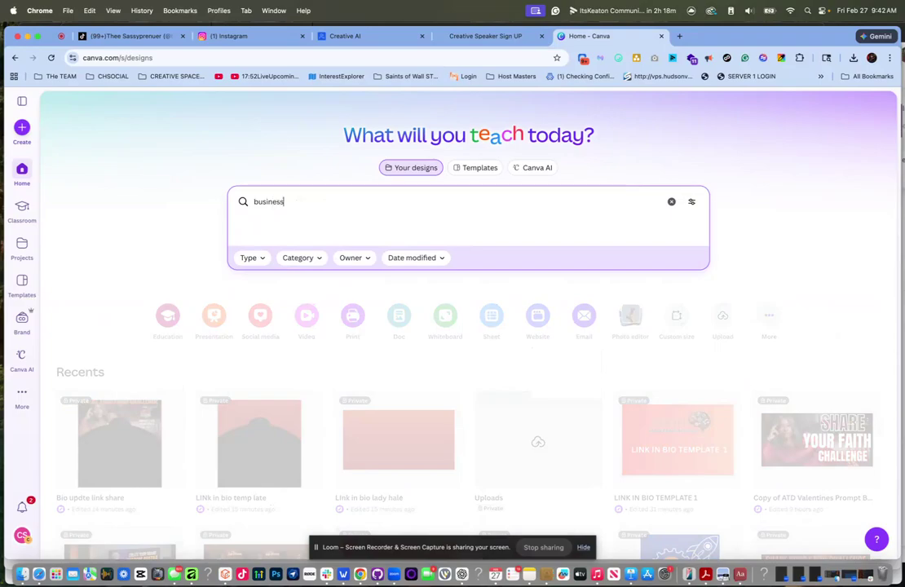
scroll(258, 383, "down", 4)
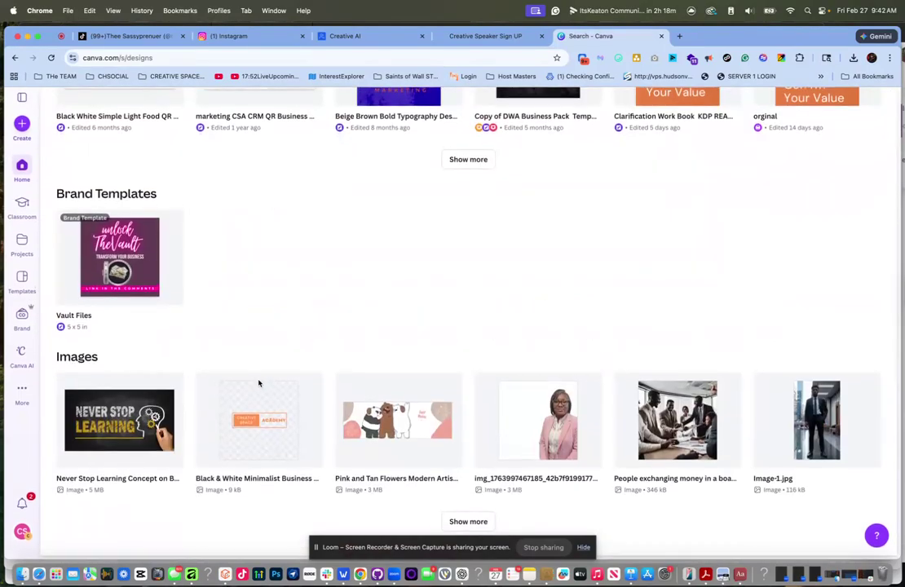
scroll(259, 383, "up", 3)
scroll(259, 383, "down", 4)
left_click(450, 526)
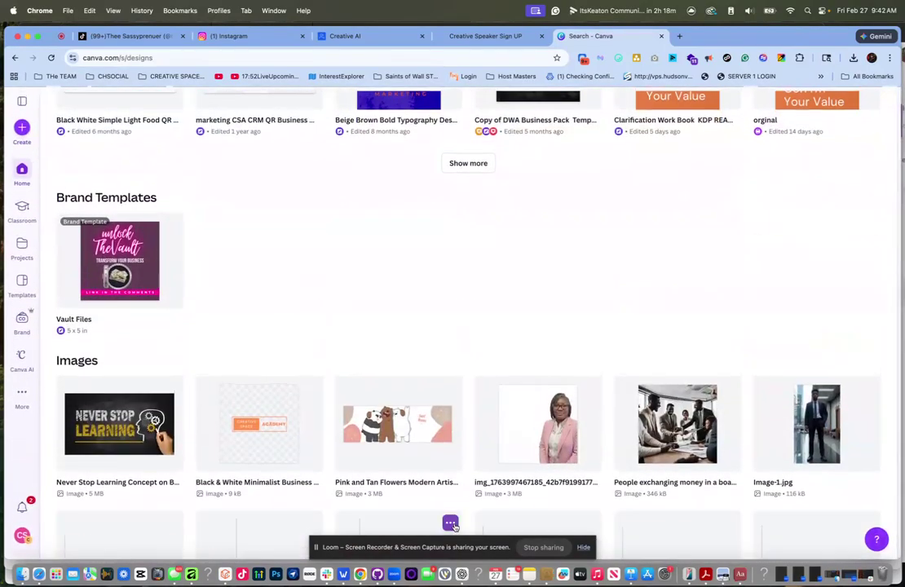
scroll(433, 412, "down", 5)
scroll(433, 412, "up", 6)
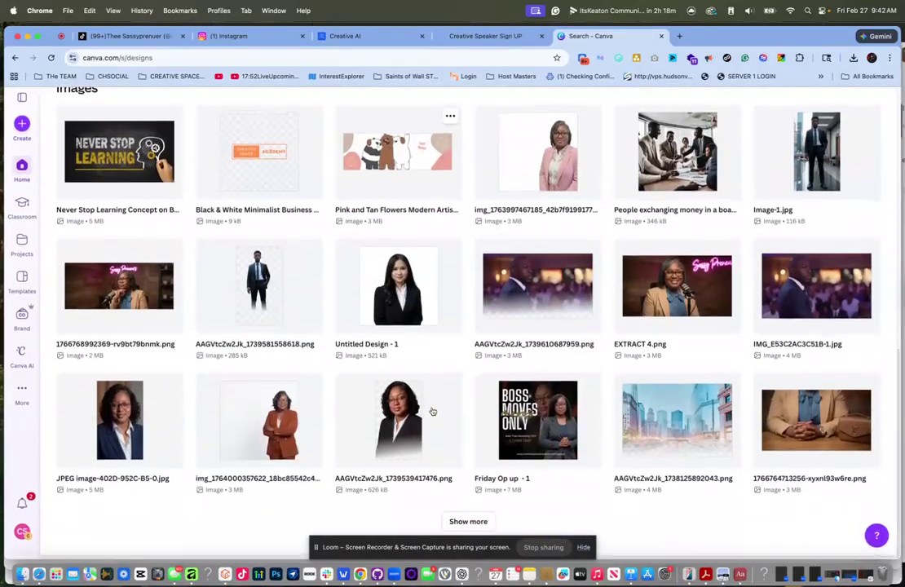
scroll(360, 191, "up", 8)
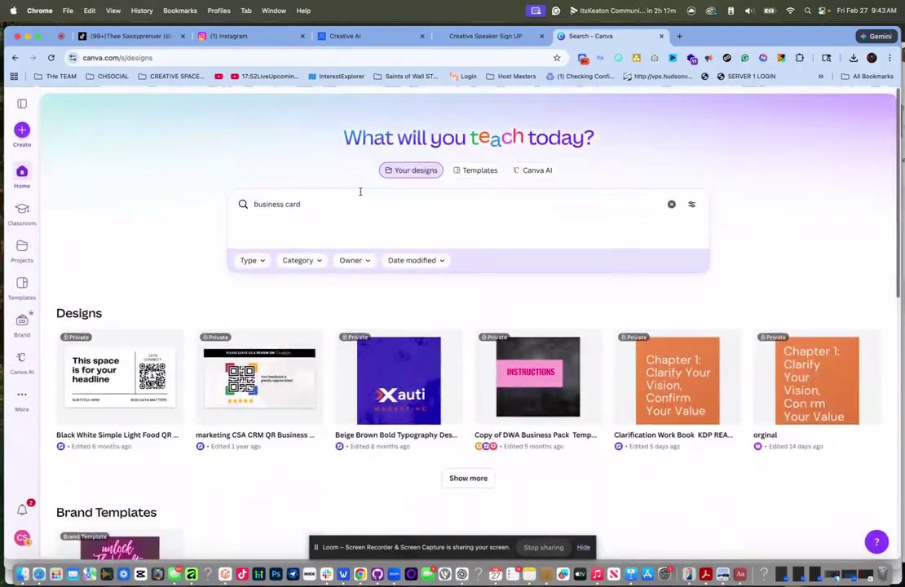
left_click_drag(319, 203, 232, 194)
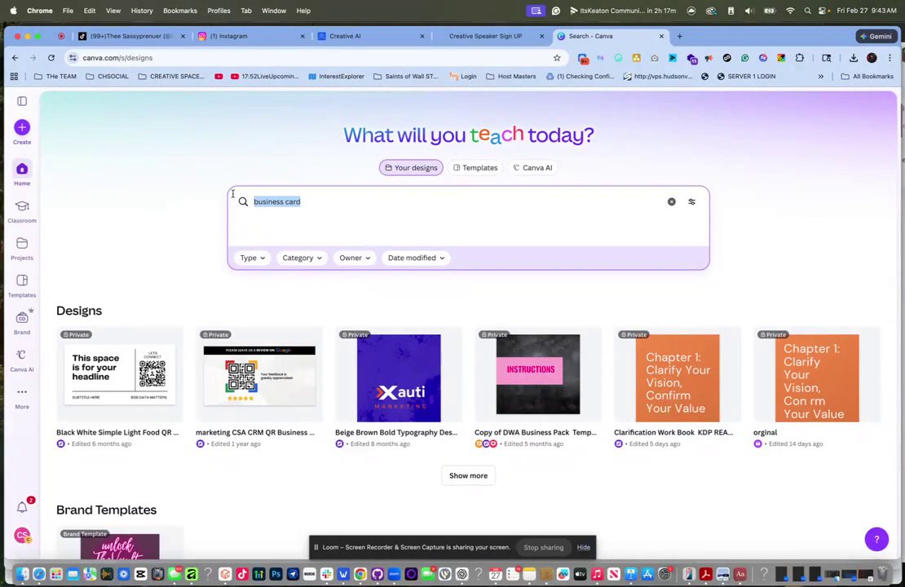
type("4over")
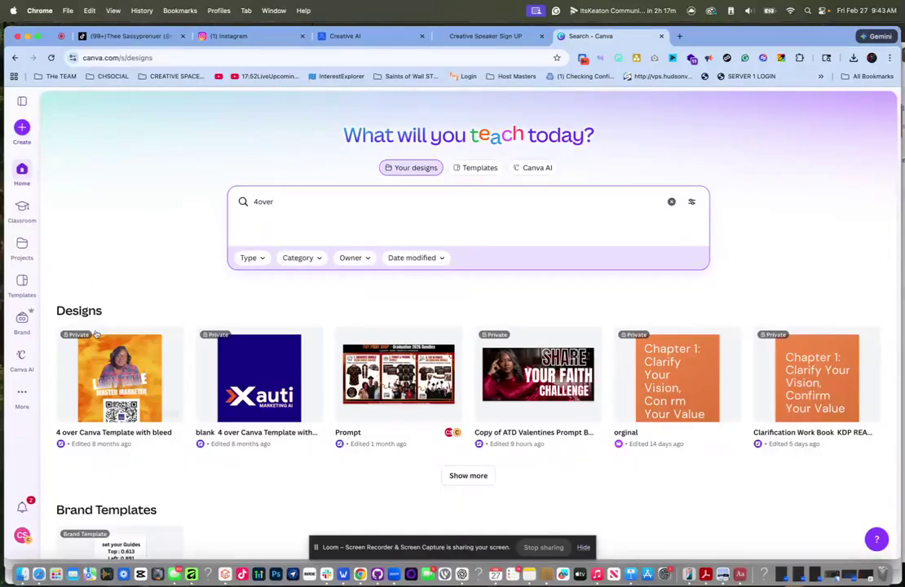
- Open the 4 over Canva Template with bleed design and move the left page guide to the card's left edge
left_click(144, 377)
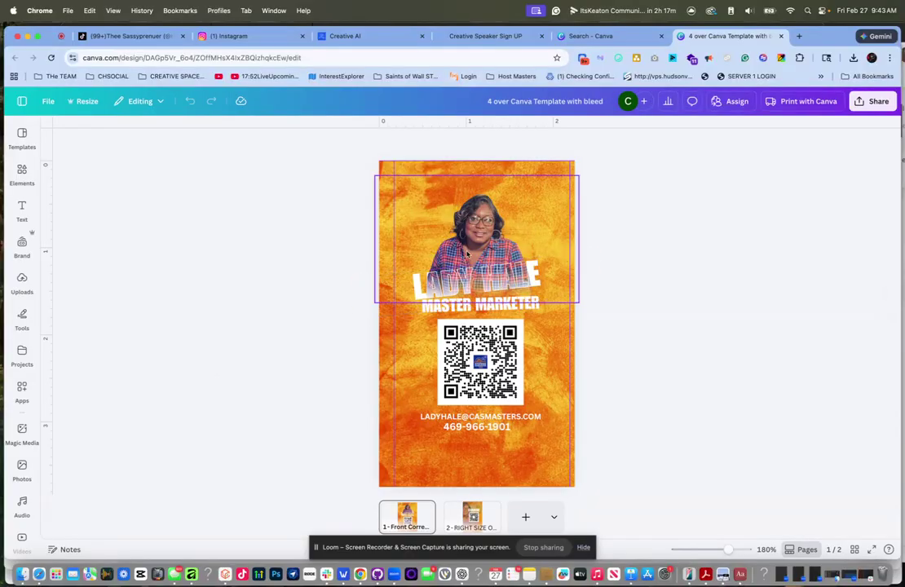
left_click_drag(394, 223, 387, 221)
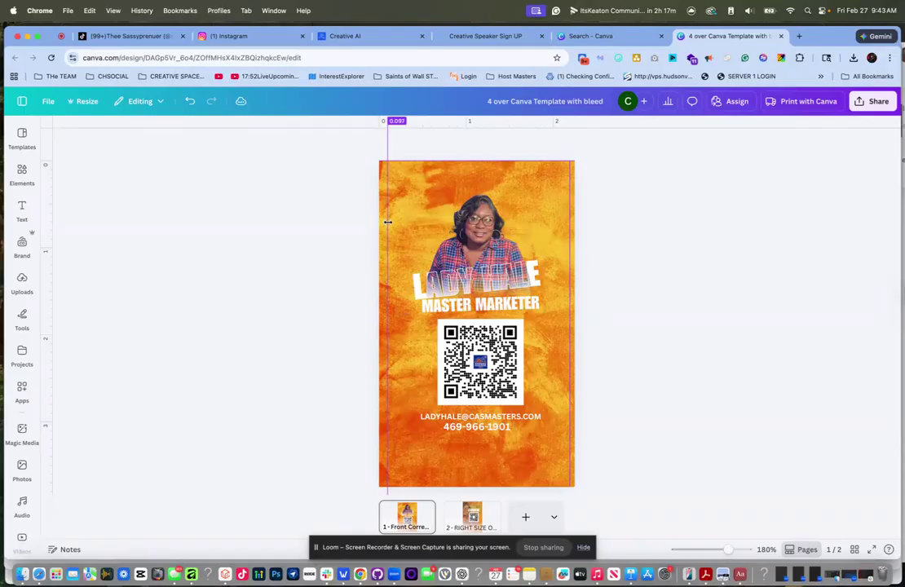
left_click_drag(388, 222, 355, 222)
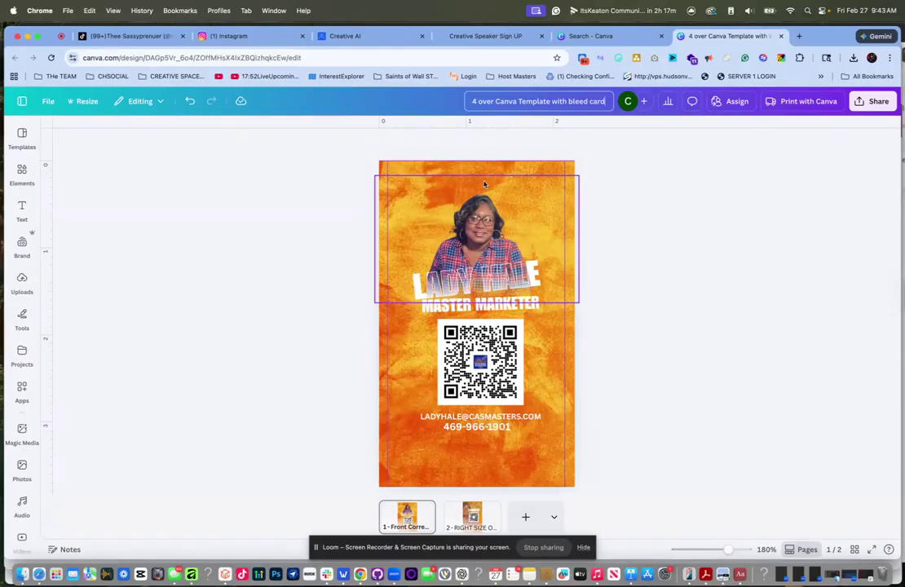
- Create and copy a public template link for the design, then bring the 'link in bio' note forward
left_click(876, 101)
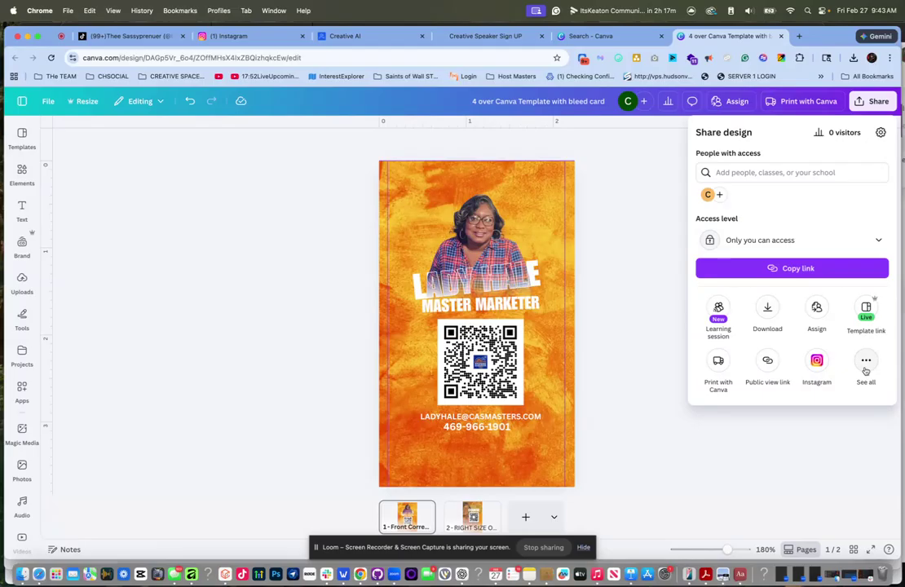
left_click(867, 365)
scroll(745, 453, "down", 1)
scroll(744, 454, "down", 2)
scroll(745, 454, "up", 2)
scroll(730, 245, "up", 1)
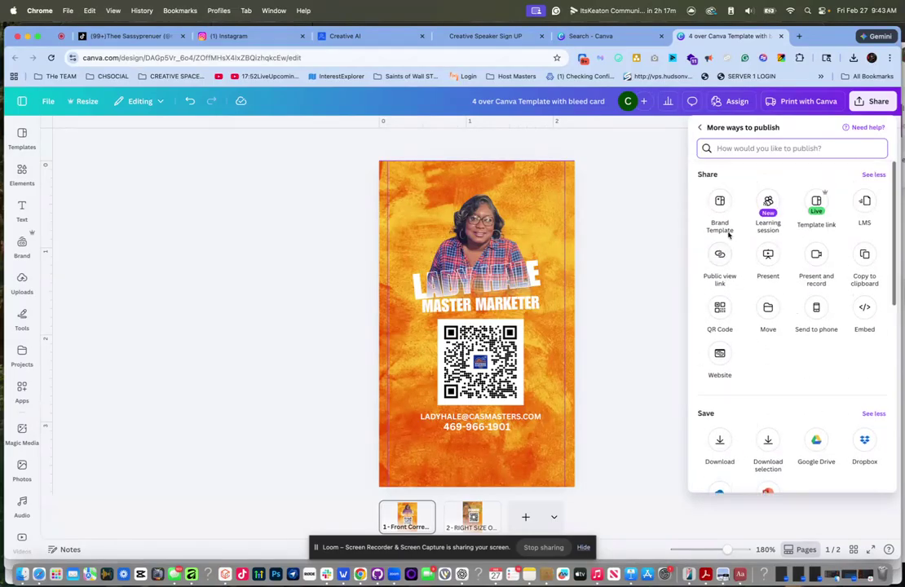
left_click(819, 200)
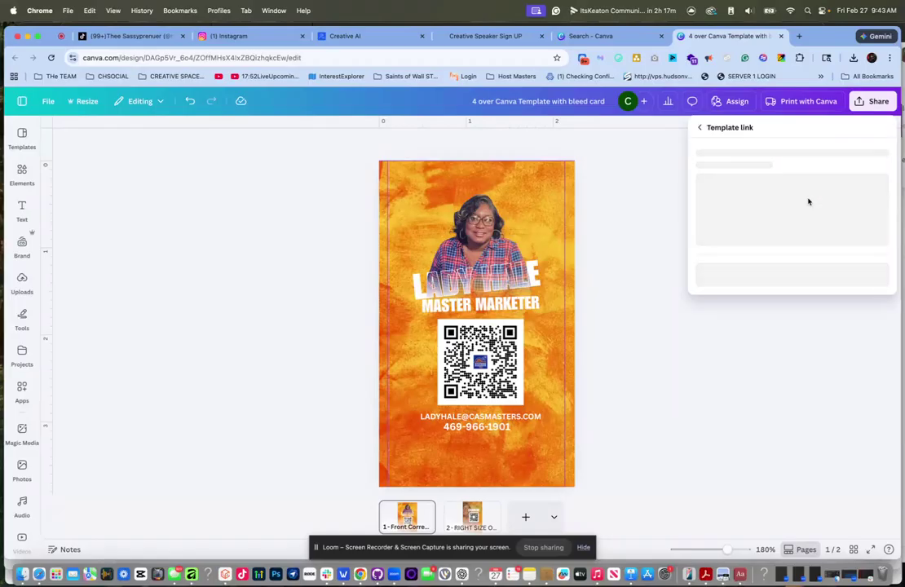
left_click(870, 325)
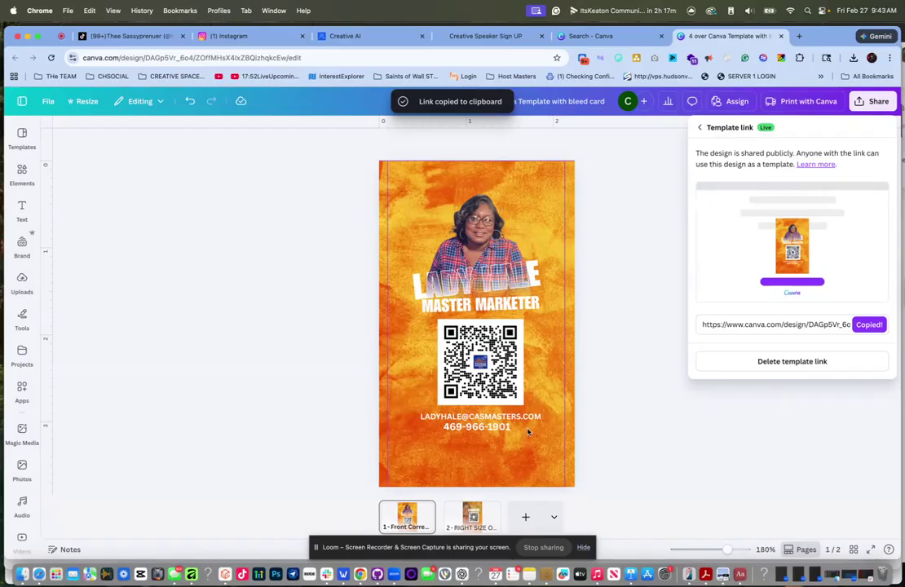
left_click(530, 575)
left_click(432, 159)
- Add a 'canva business Card' entry to the link in bio note with the template URL pasted below it
left_click(403, 94)
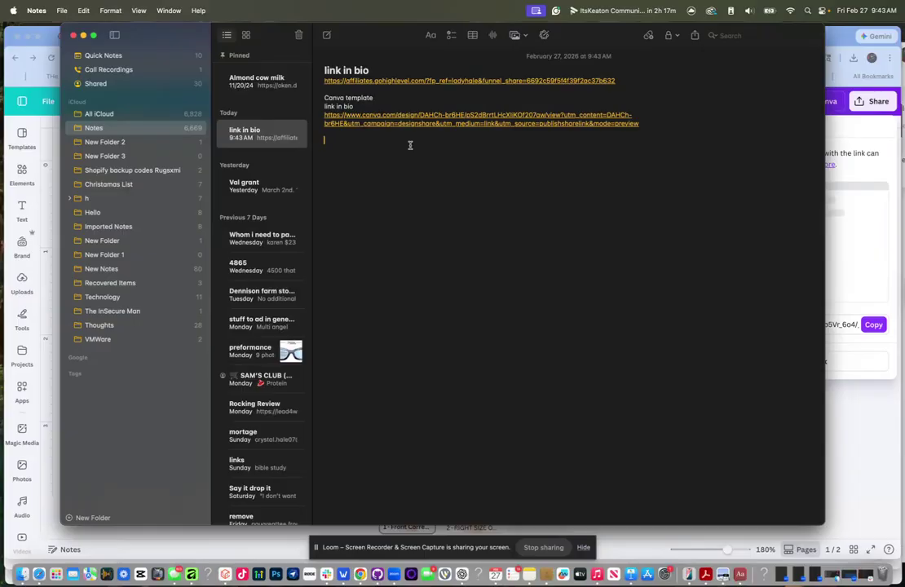
type("canva business")
key("Return")
type("Card")
key("super+v")
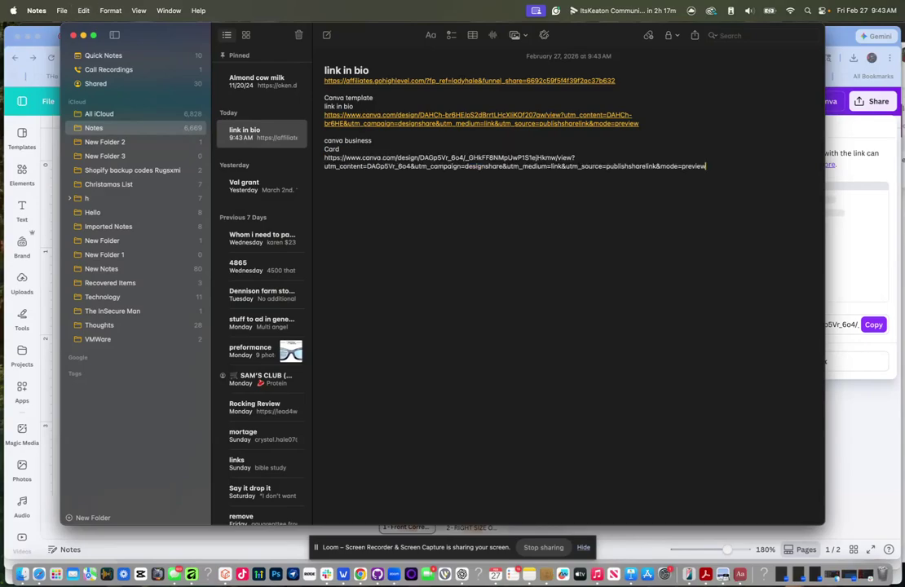
key("Return")
key("Return")
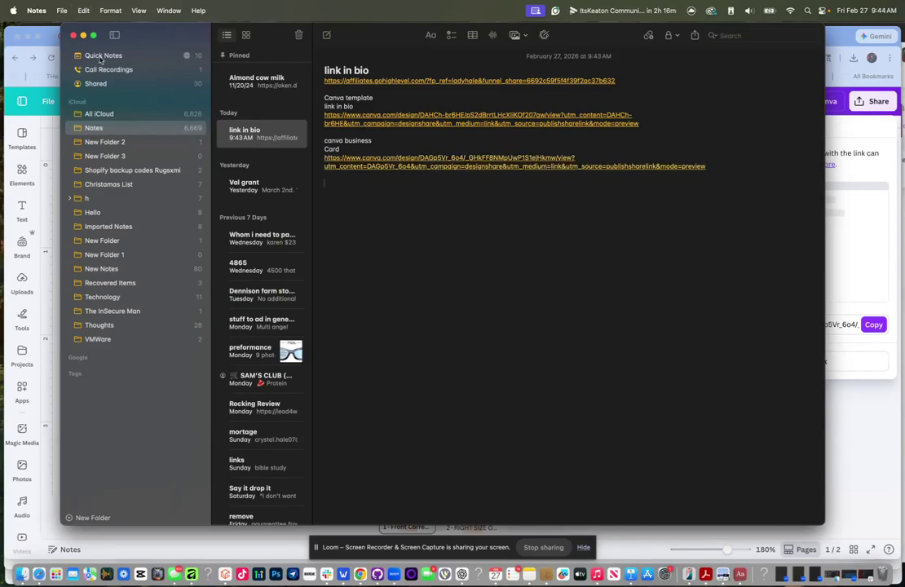
left_click(57, 129)
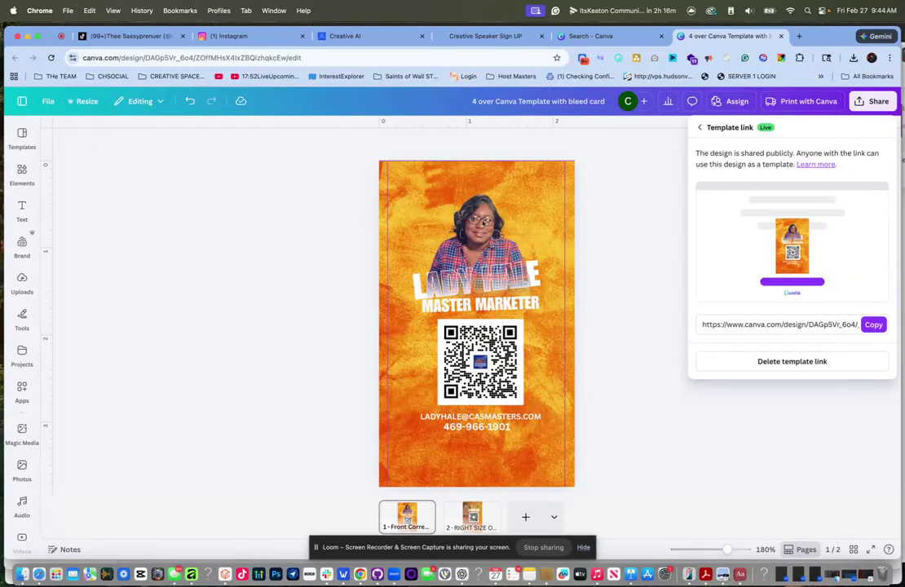
- On page 2, shrink the 9 STEP MARKETING SYSTEM text to about 15.4 and centre it under the QR code
left_click(413, 510)
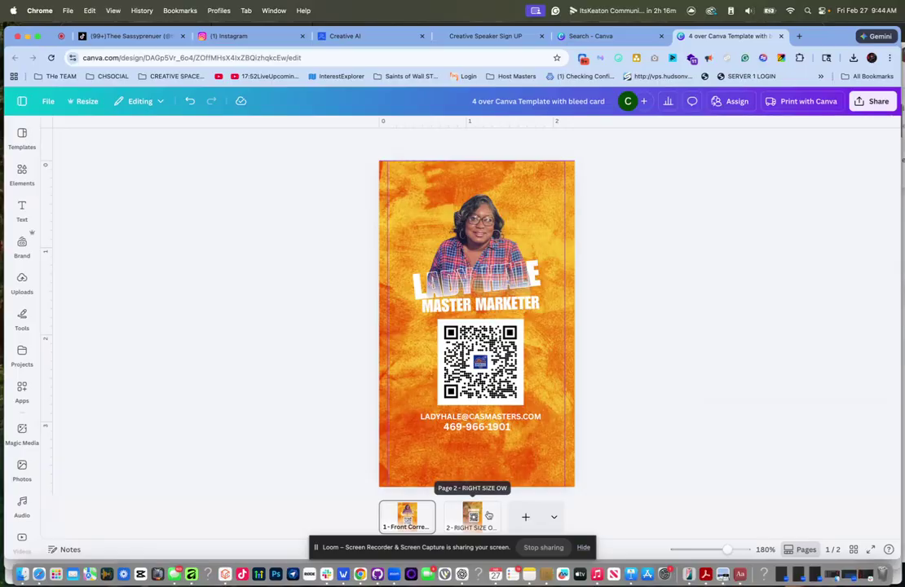
left_click(472, 516)
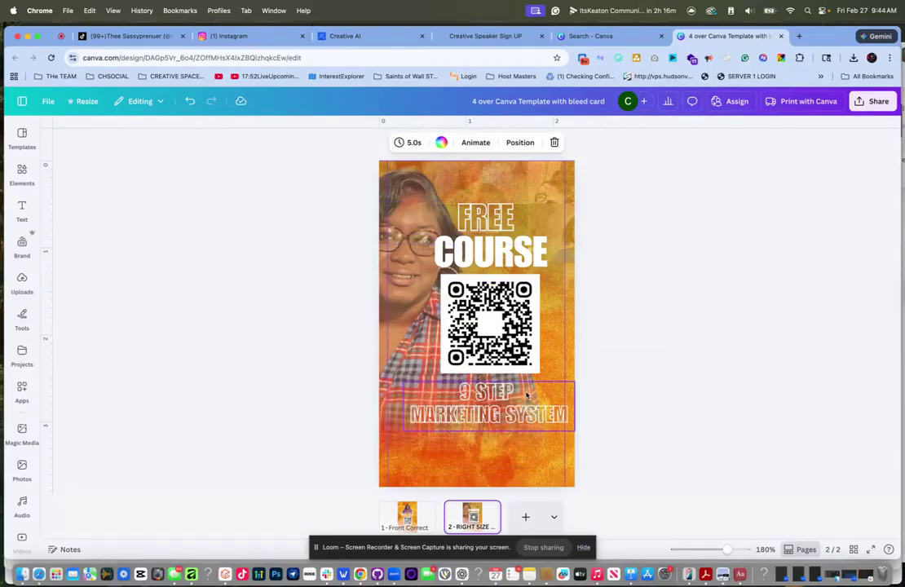
mouse_move(526, 394)
left_mouse_down()
mouse_move(495, 412)
mouse_move(502, 411)
left_mouse_up()
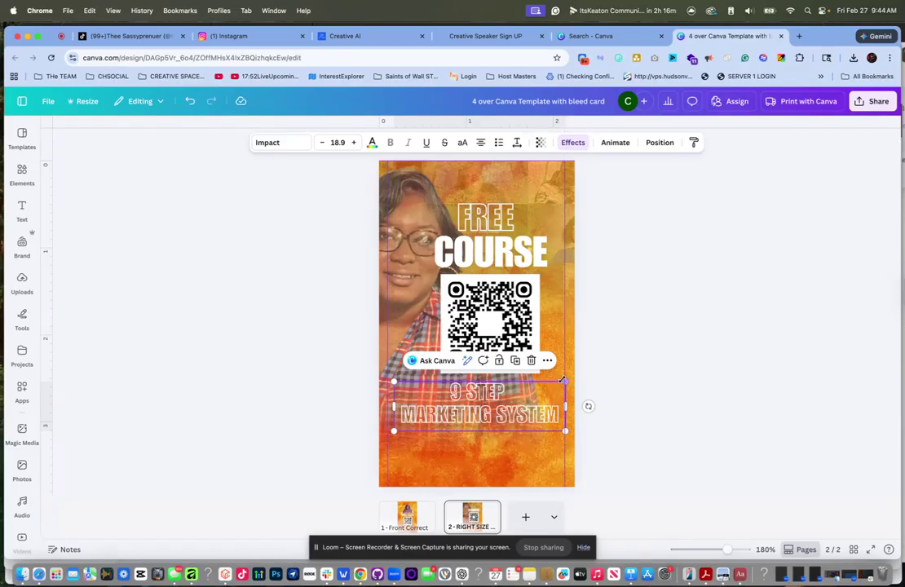
left_click_drag(566, 381, 562, 382)
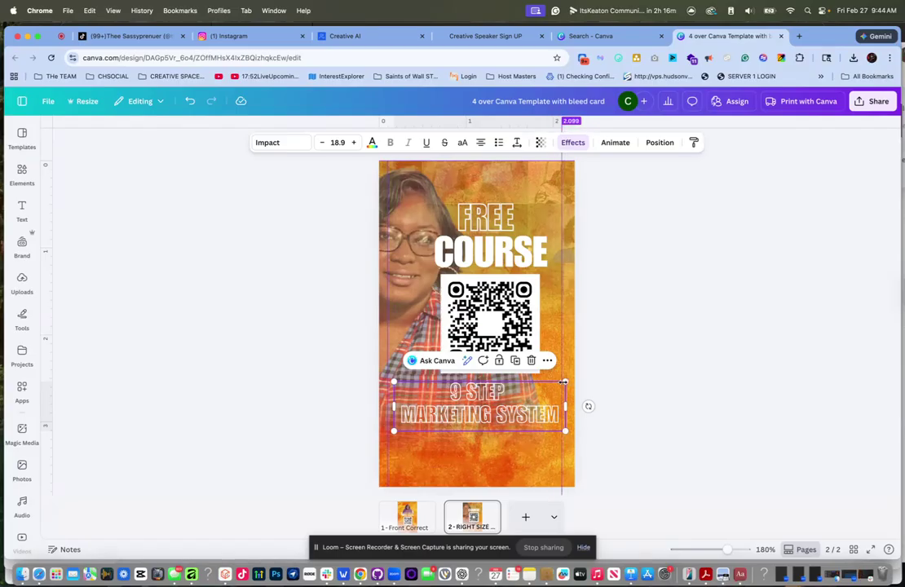
left_click_drag(484, 399, 495, 402)
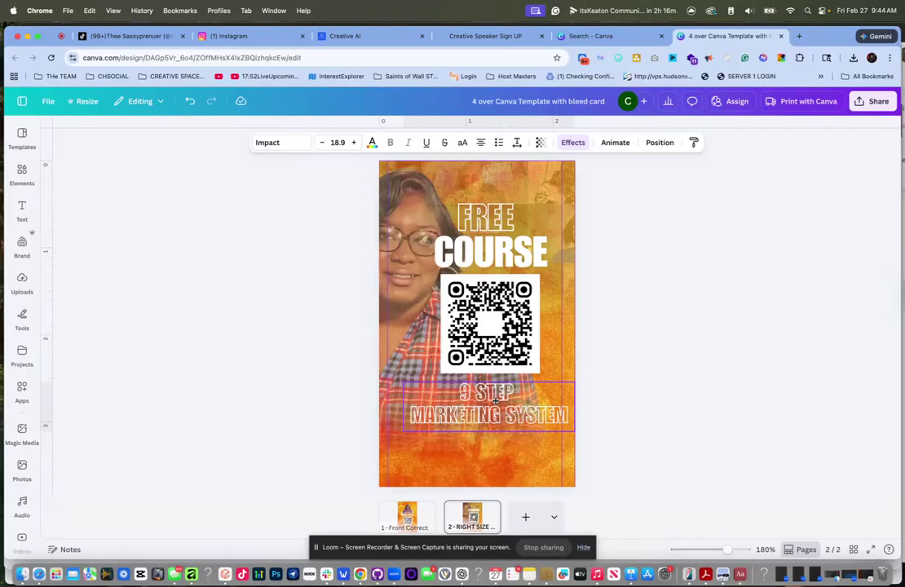
left_click_drag(495, 401, 495, 401)
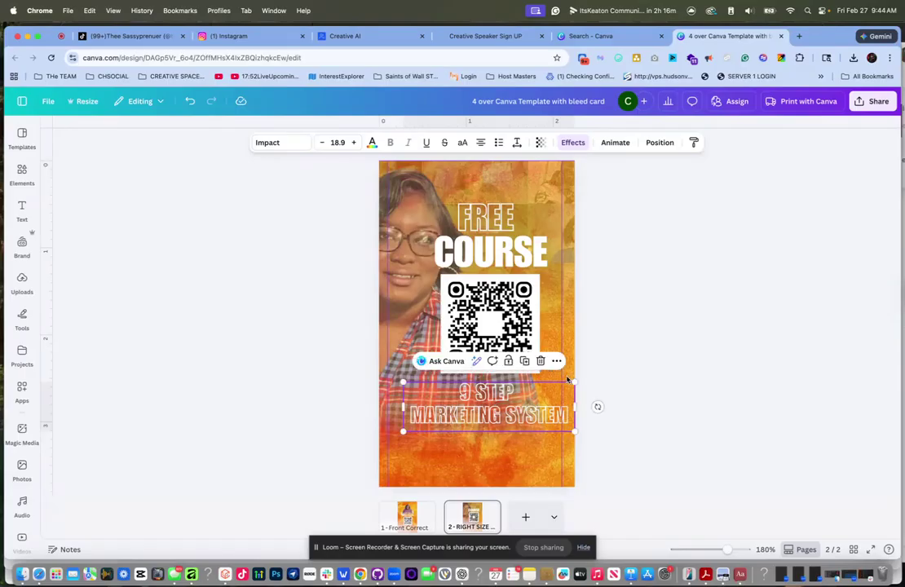
left_click_drag(575, 381, 552, 390)
mouse_move(485, 417)
left_mouse_down()
mouse_move(486, 429)
mouse_move(490, 413)
left_mouse_up()
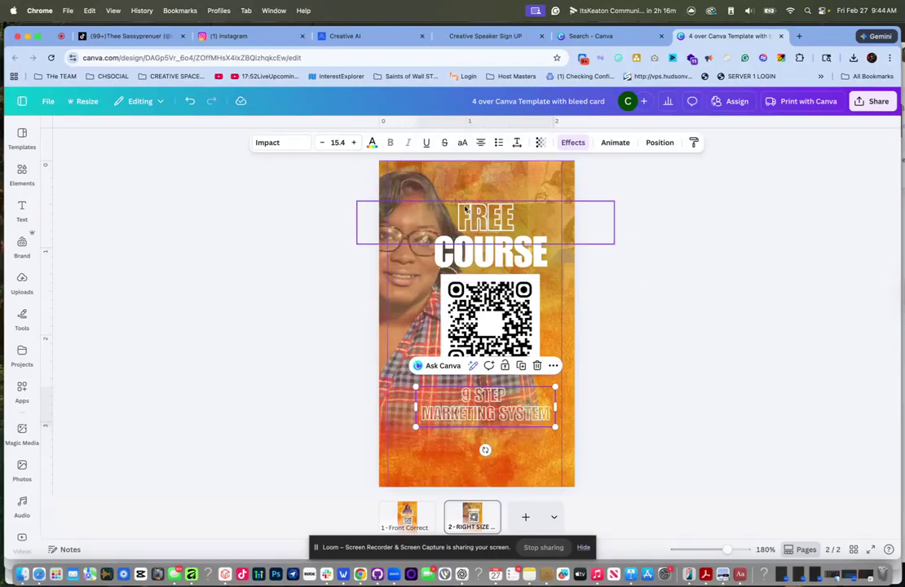
- Shift page 2's background photo slightly to the right
left_click(350, 167)
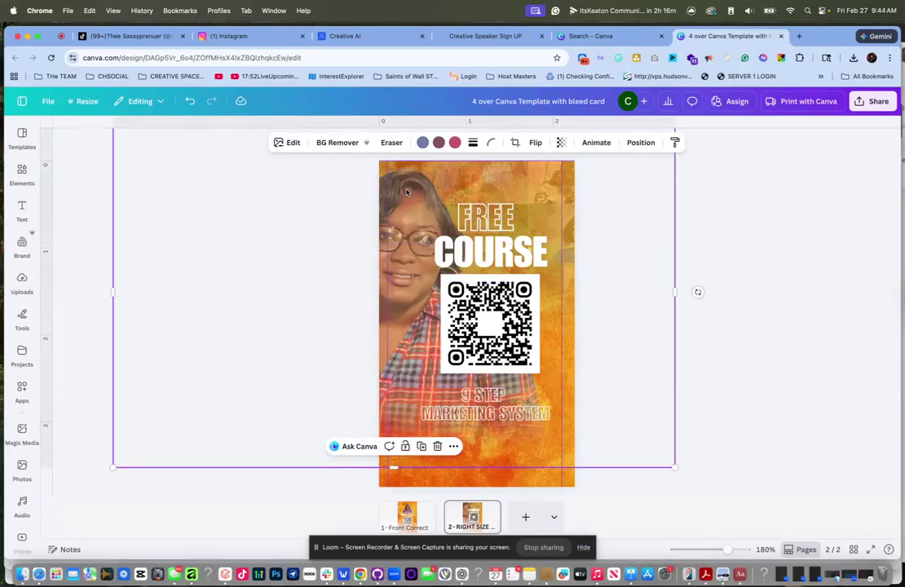
left_click_drag(412, 190, 424, 190)
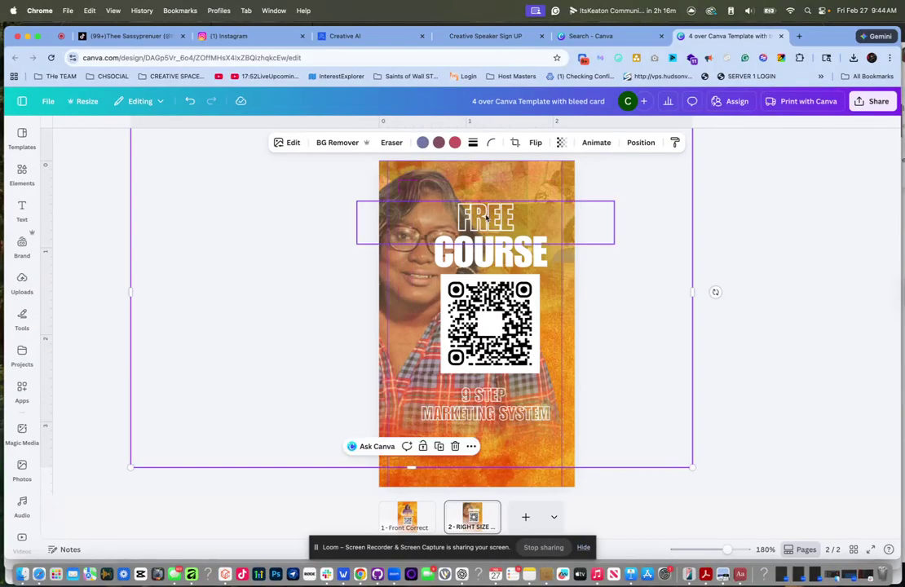
left_click(736, 262)
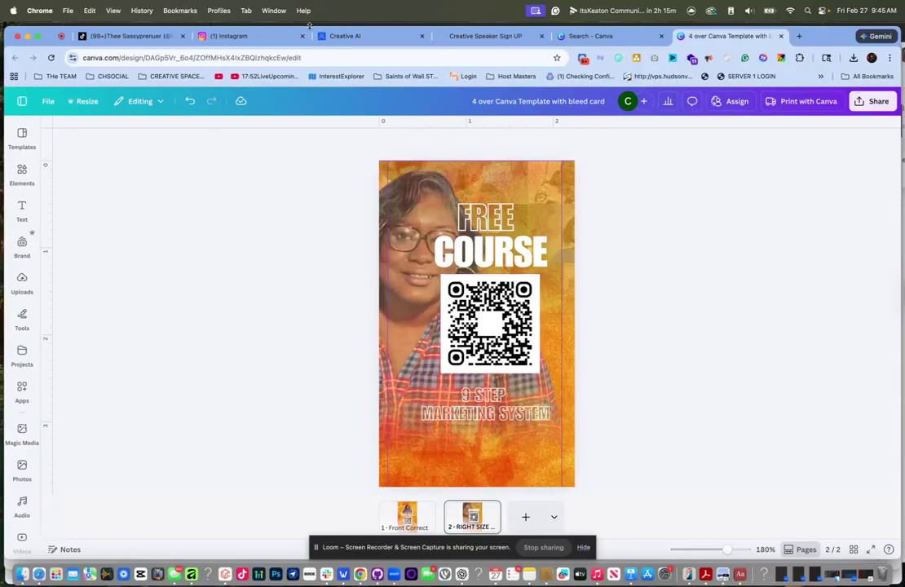
- Load the Creative Space Academy agency dashboard in the TikTok tab via 'app', then return to Canva
left_click(134, 36)
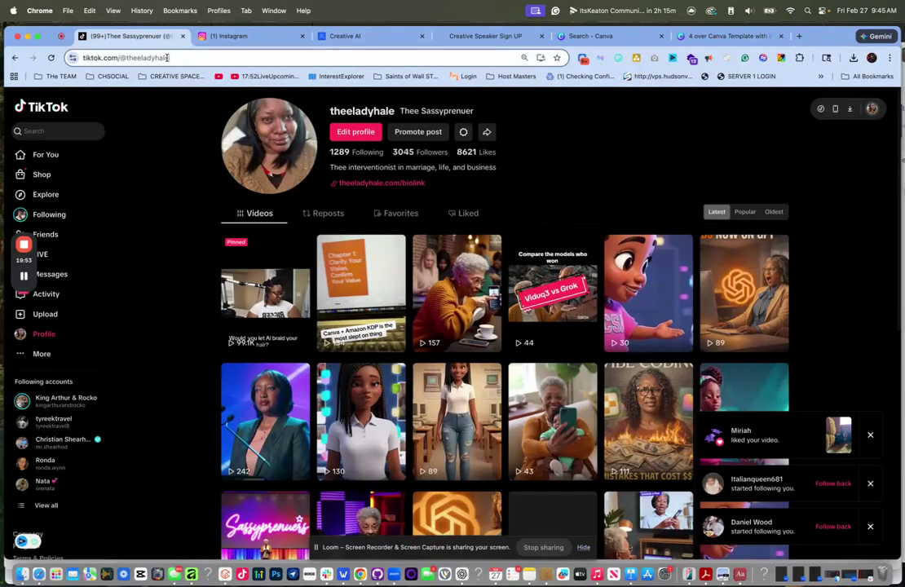
left_click(167, 57)
type("app")
key("Return")
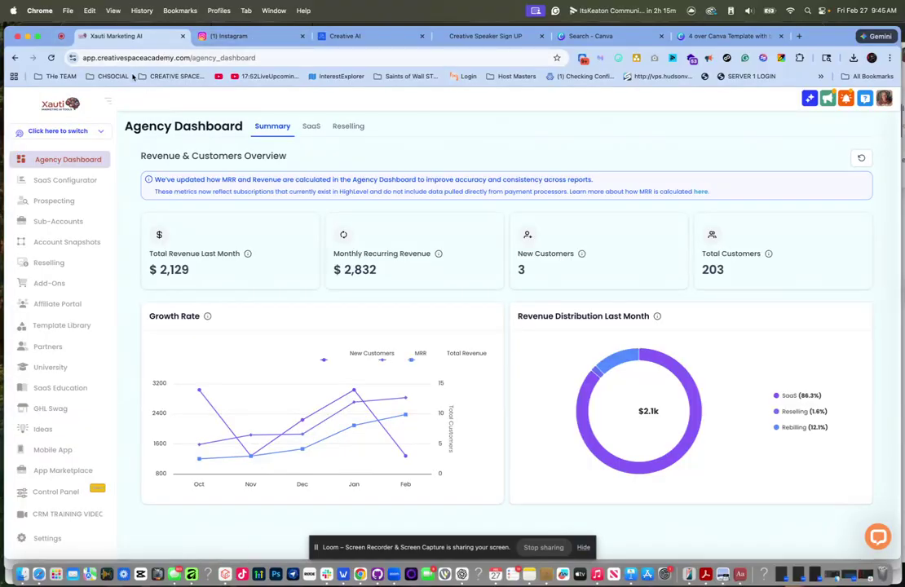
left_click(723, 36)
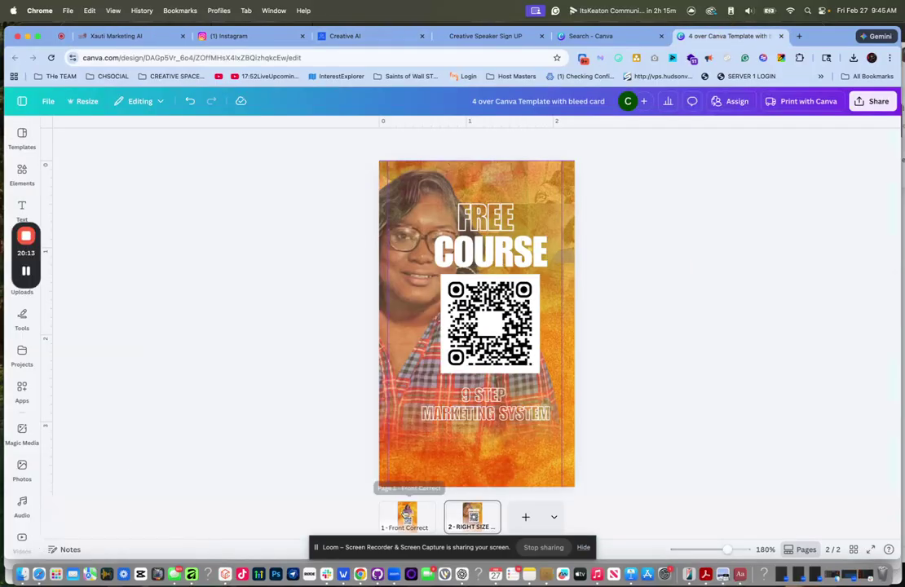
- Nudge the portrait photo up slightly on the card's front page, then flip to page 2 and back
left_click(406, 515)
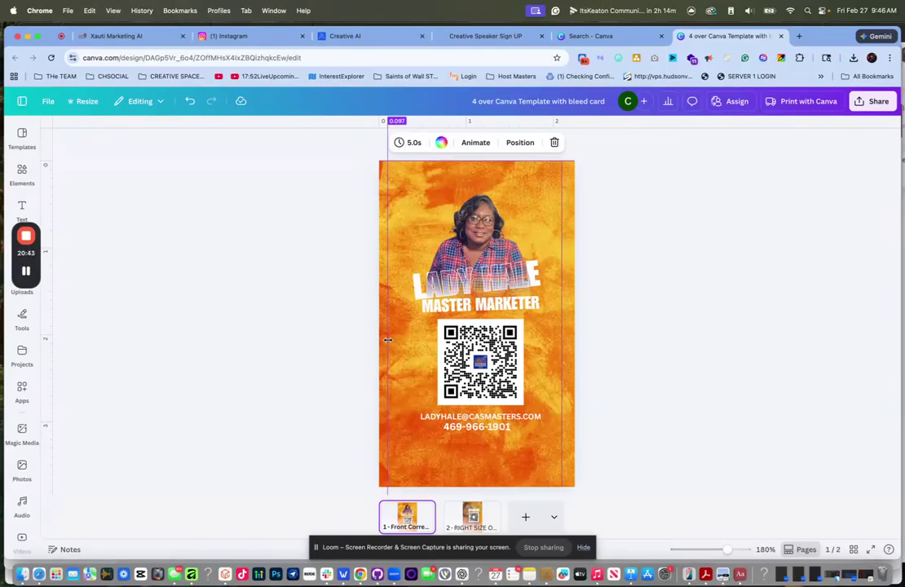
mouse_move(480, 228)
left_mouse_down()
mouse_move(464, 207)
mouse_move(516, 212)
mouse_move(483, 202)
mouse_move(469, 214)
mouse_move(465, 204)
mouse_move(477, 221)
mouse_move(476, 246)
mouse_move(479, 220)
left_mouse_up()
left_click(702, 299)
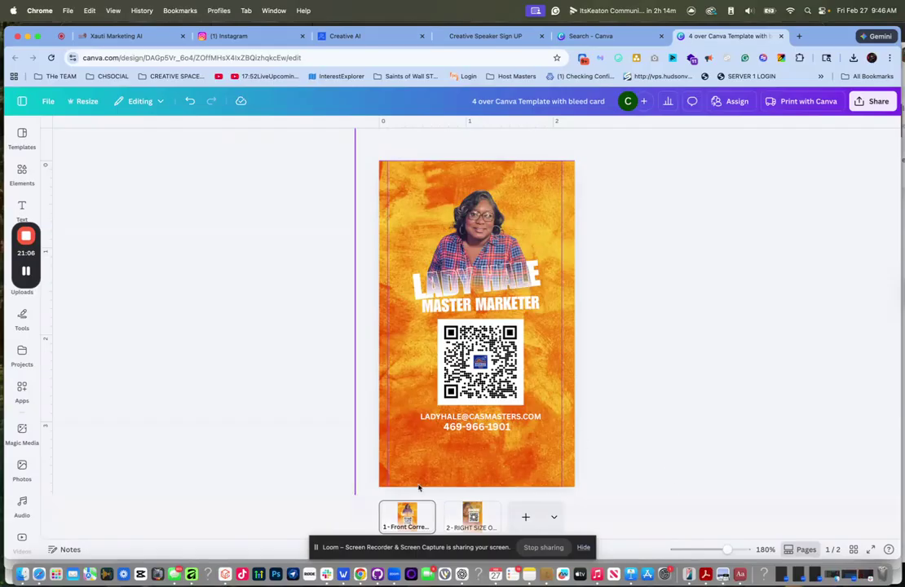
left_click(492, 528)
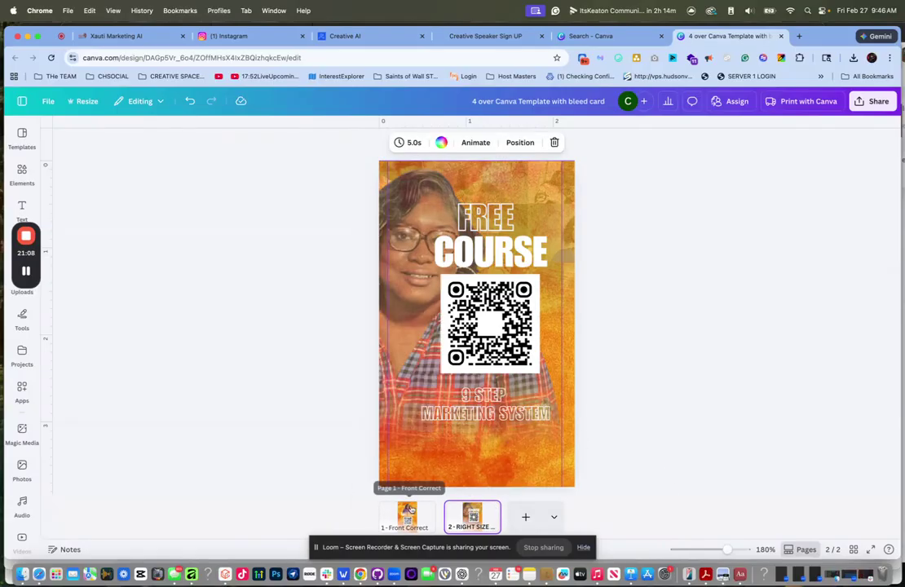
left_click(409, 518)
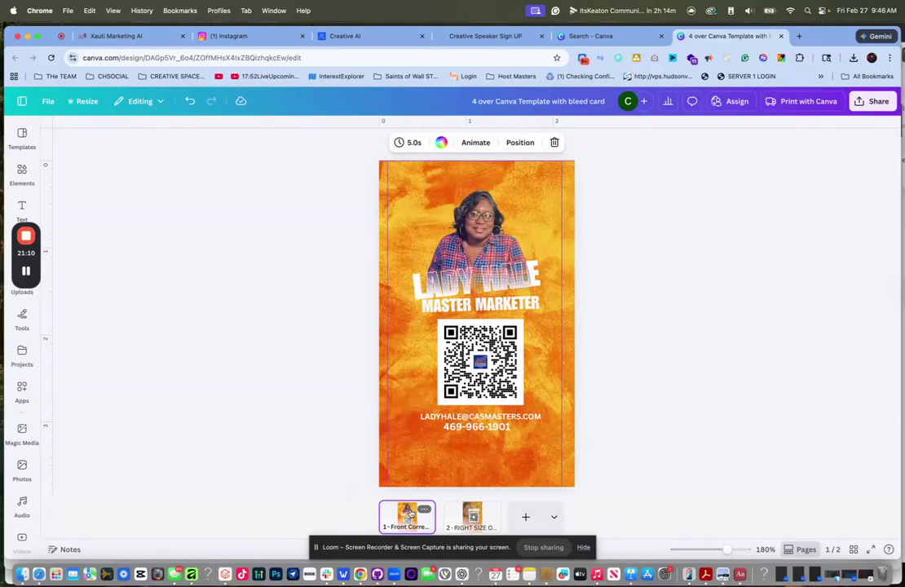